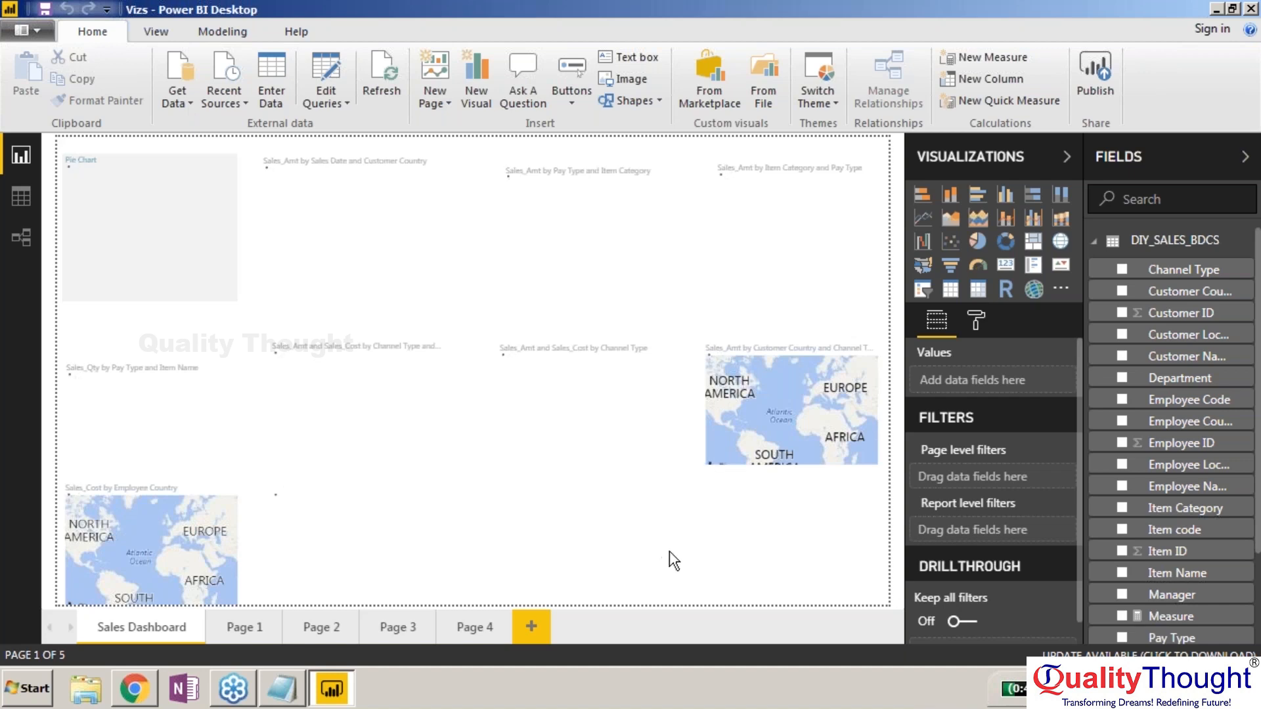
Rename the report page Page 1 as WaterFall.
{"action": "left_click", "coordinate": [239, 628]}
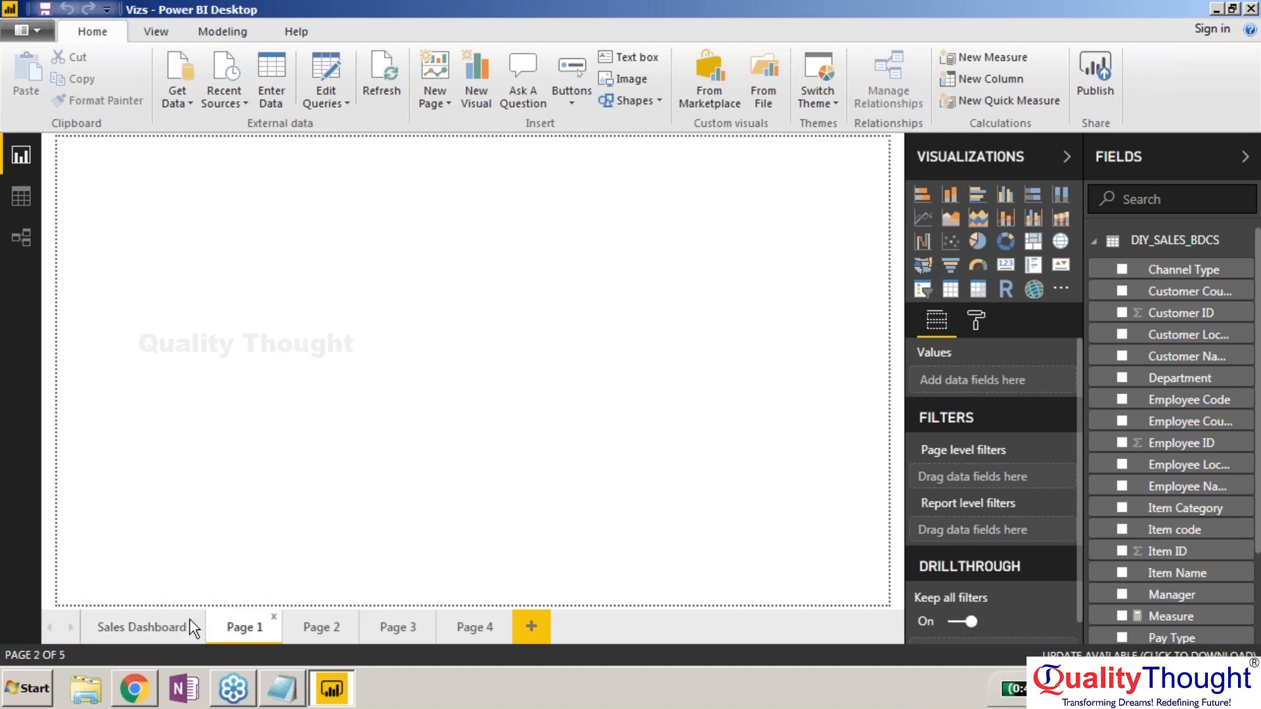
{"action": "right_click", "coordinate": [231, 630]}
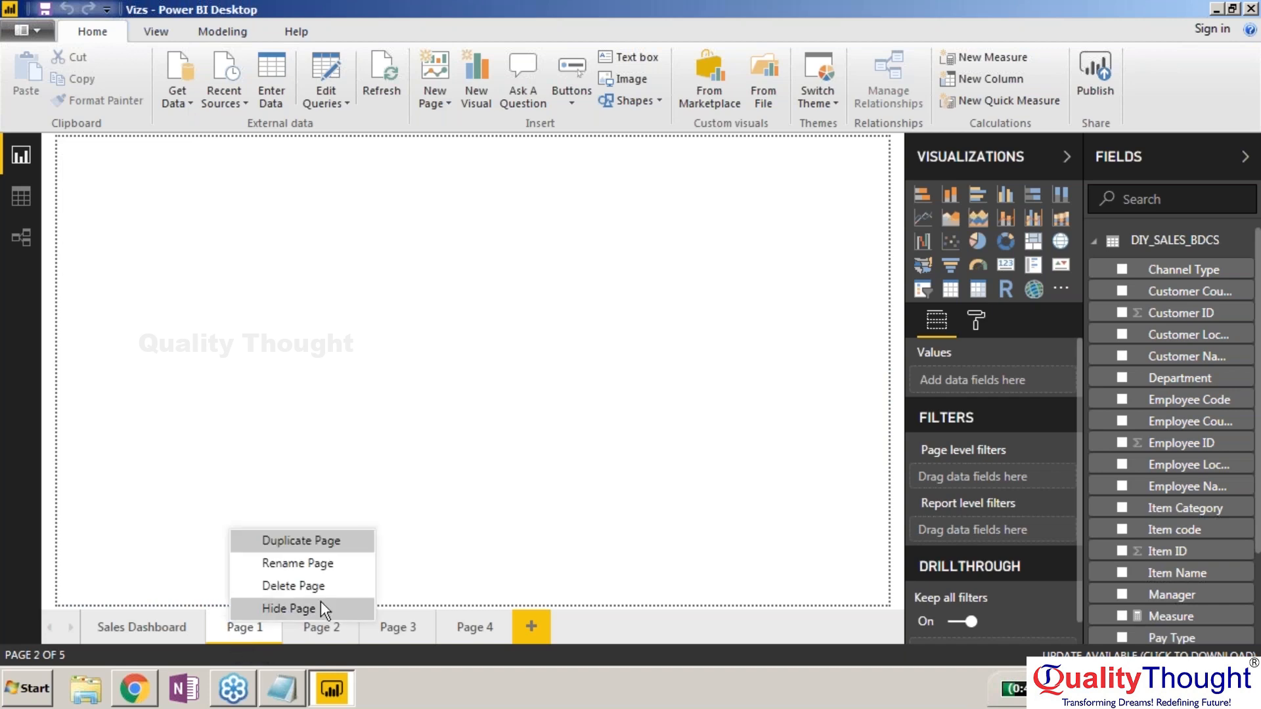
{"action": "left_click", "coordinate": [313, 557]}
{"action": "type", "text": "Wat"}
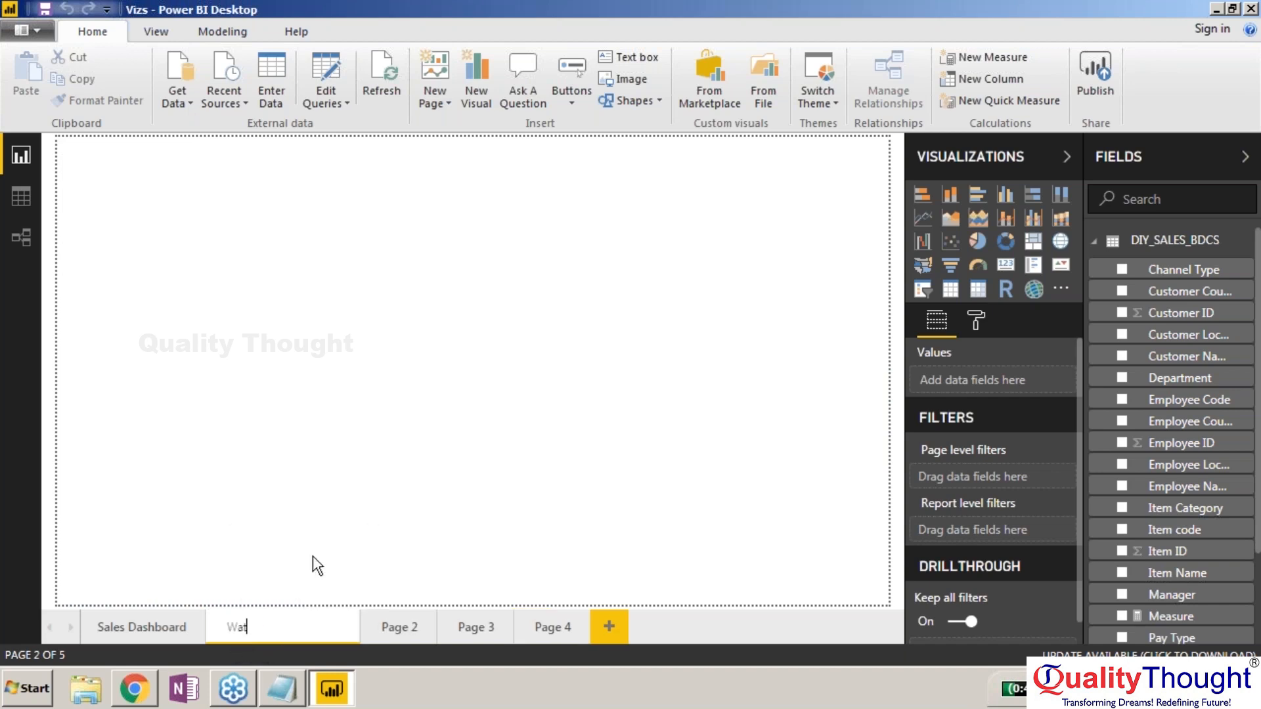
{"action": "type", "text": "erFall"}
{"action": "key", "text": "Return"}
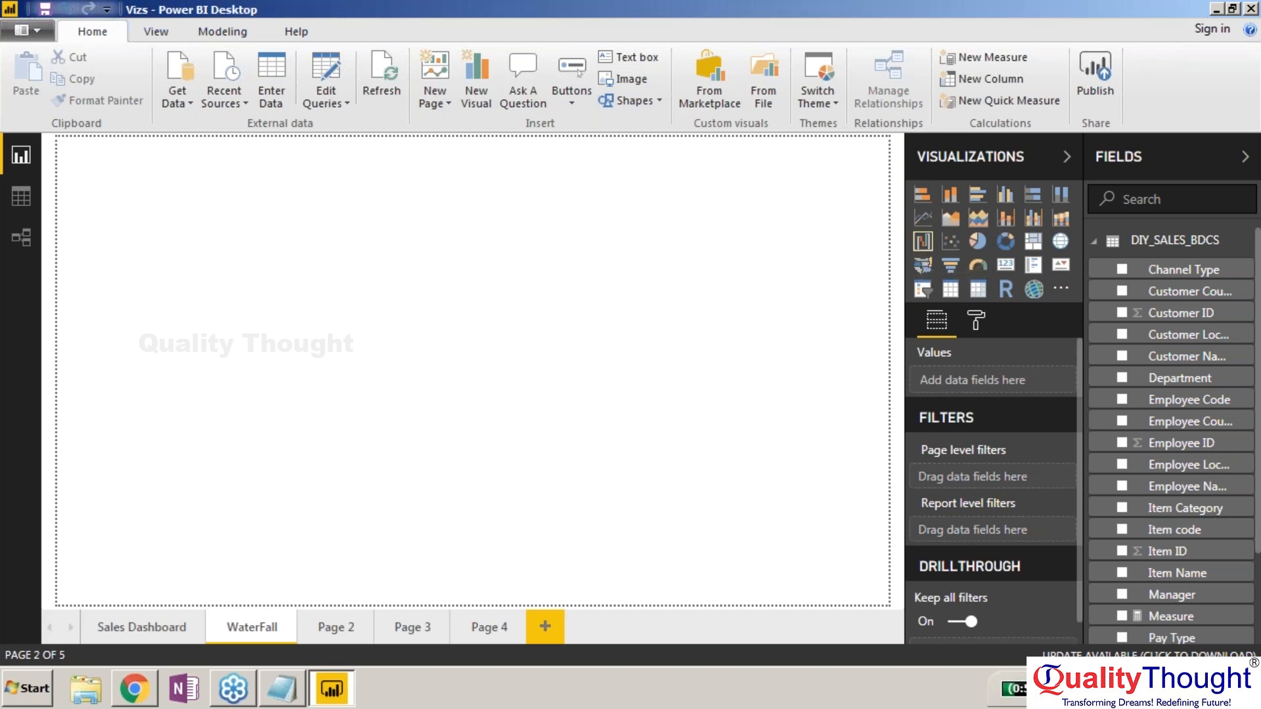
Add a waterfall chart to the page with Department as the category and Sales_Amt on the Y axis.
{"action": "left_click", "coordinate": [921, 244]}
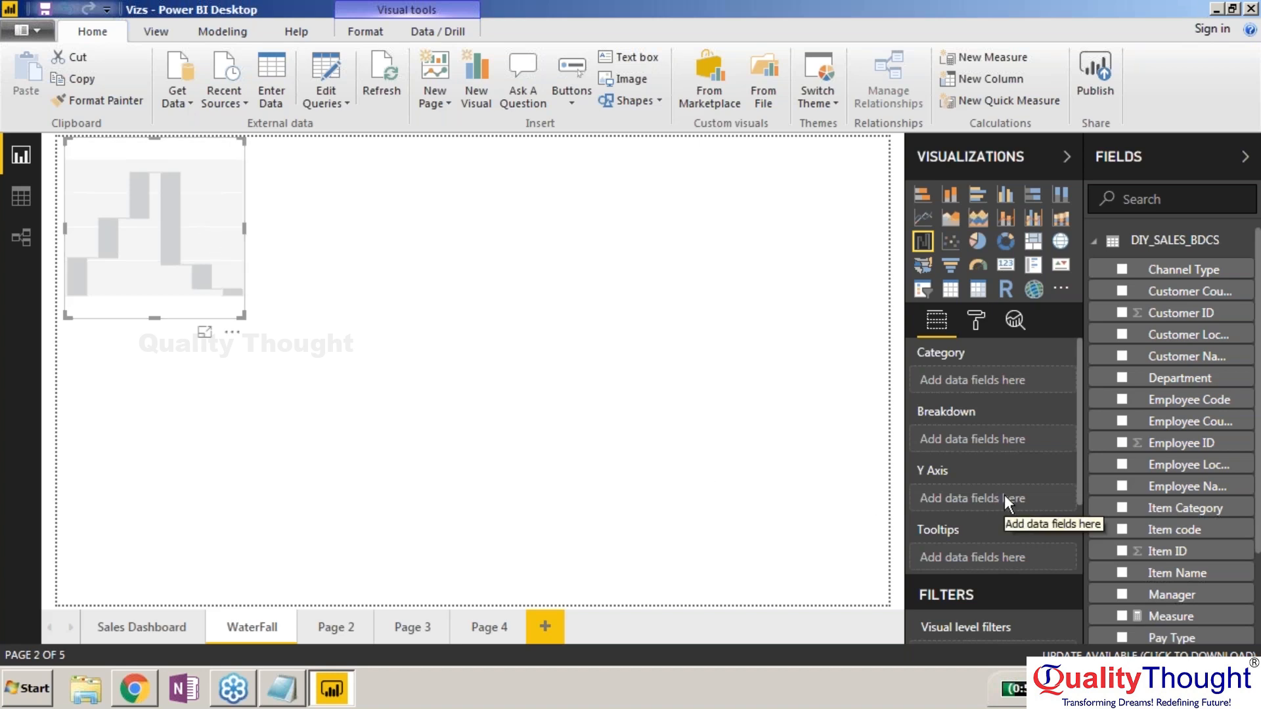
{"action": "scroll", "coordinate": [1172, 433], "scroll_direction": "down", "scroll_amount": 2}
{"action": "scroll", "coordinate": [1120, 571], "scroll_direction": "down", "scroll_amount": 1}
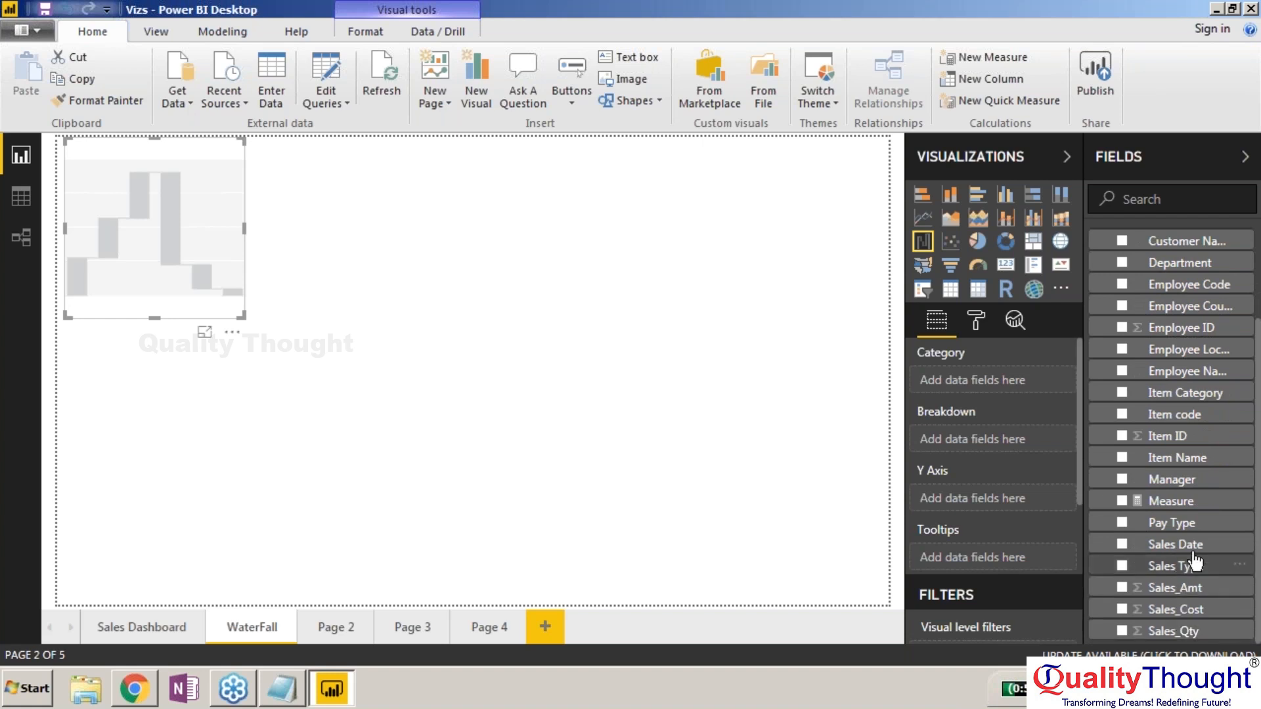
{"action": "left_click", "coordinate": [1122, 588]}
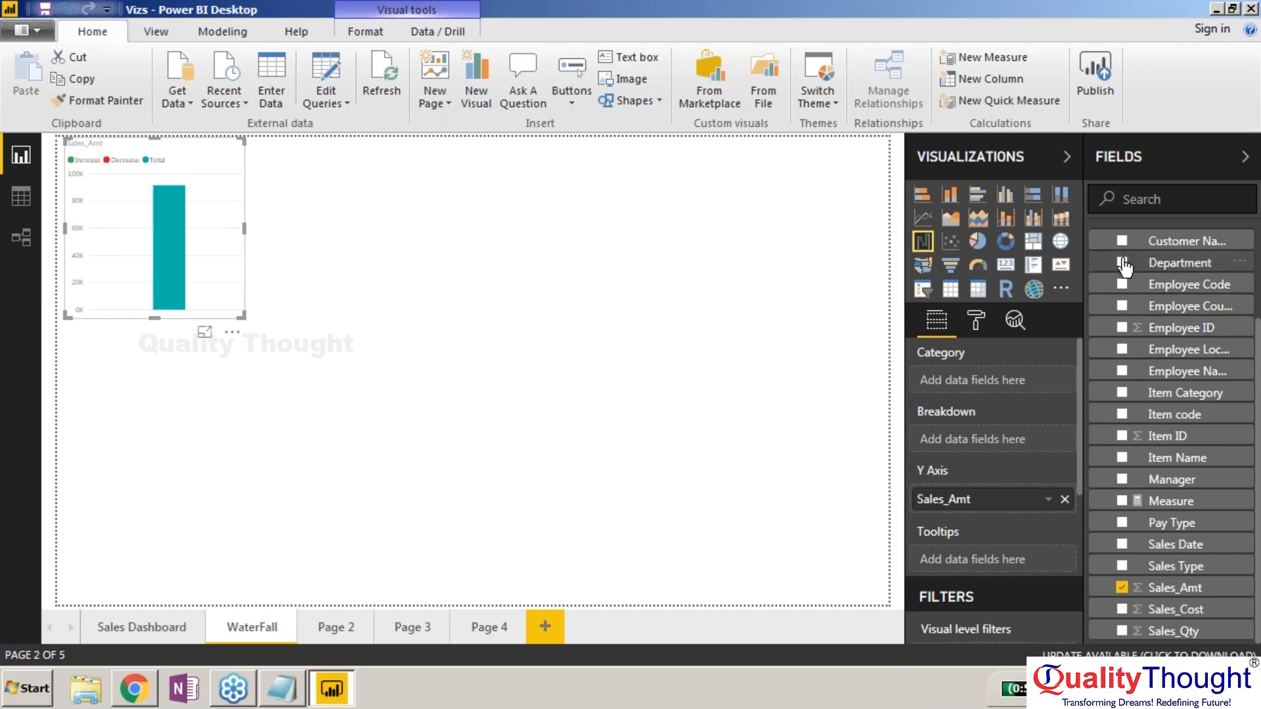
{"action": "left_click_drag", "start_coordinate": [1124, 266], "coordinate": [923, 353]}
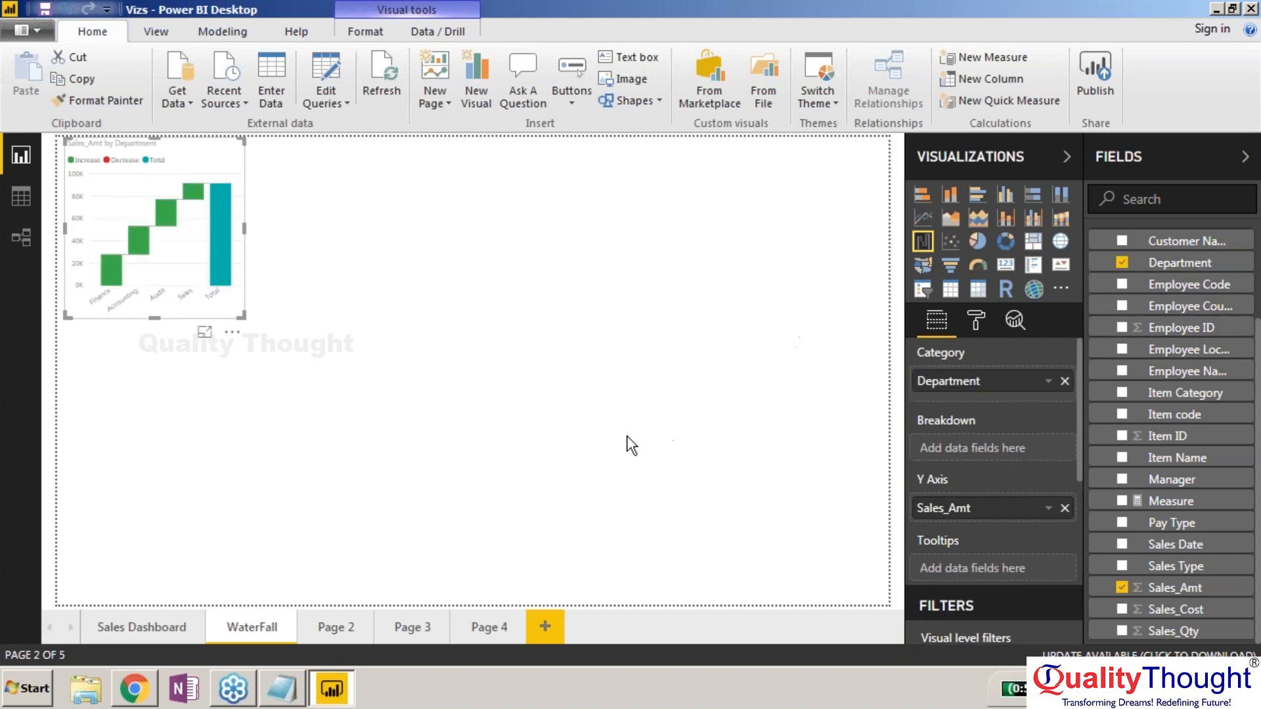
Enlarge the waterfall chart in focus mode and set its Decrease sentiment color to light red.
{"action": "left_click", "coordinate": [204, 331]}
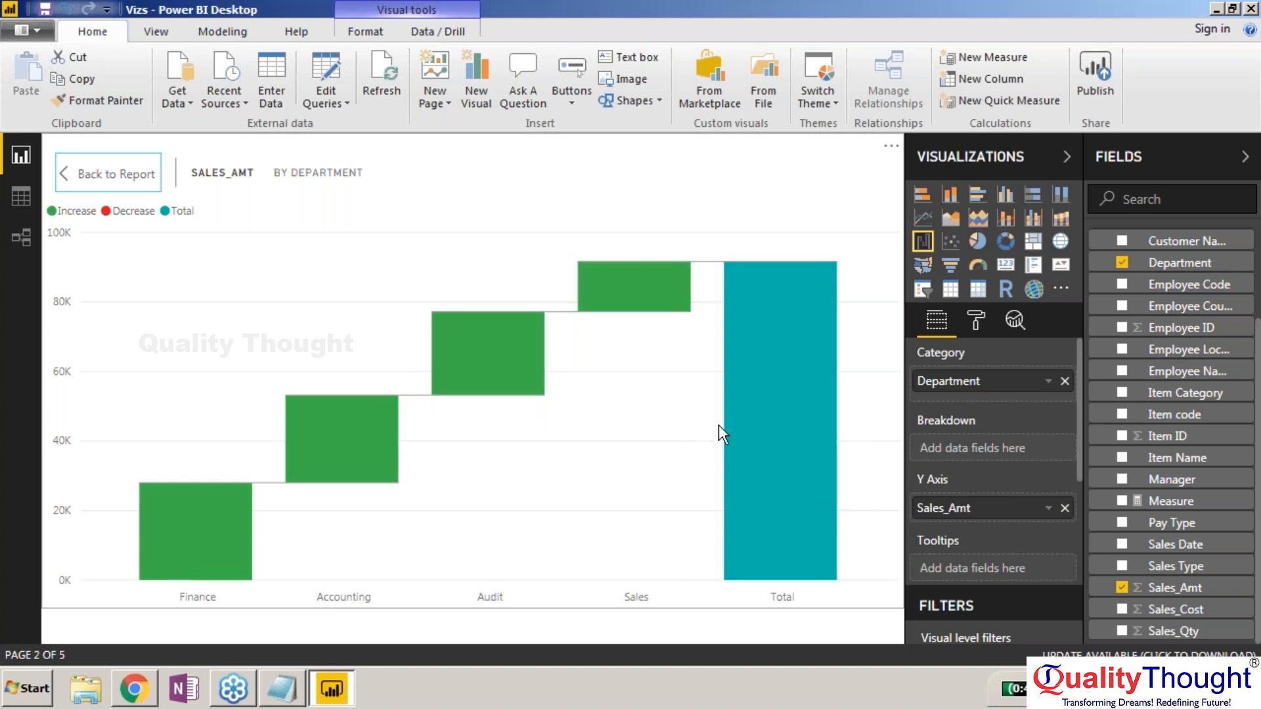
{"action": "mouse_move", "coordinate": [741, 426]}
{"action": "left_click", "coordinate": [975, 319]}
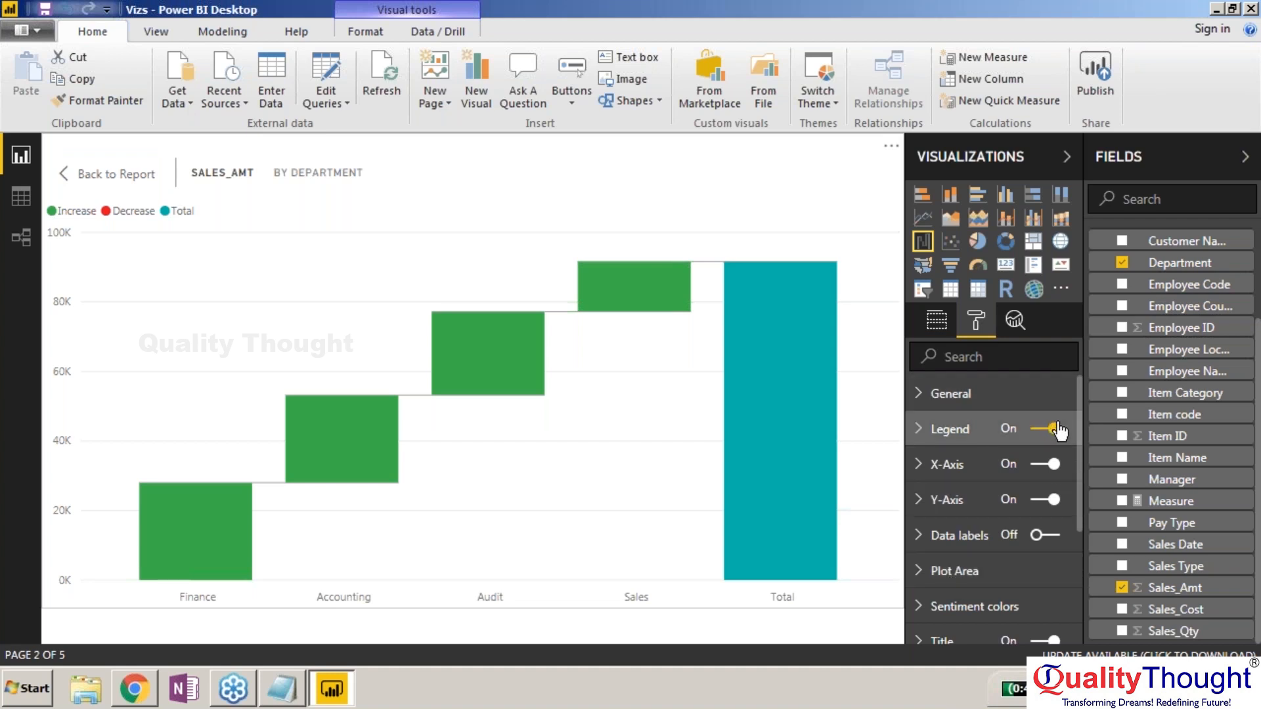
{"action": "left_click", "coordinate": [989, 415]}
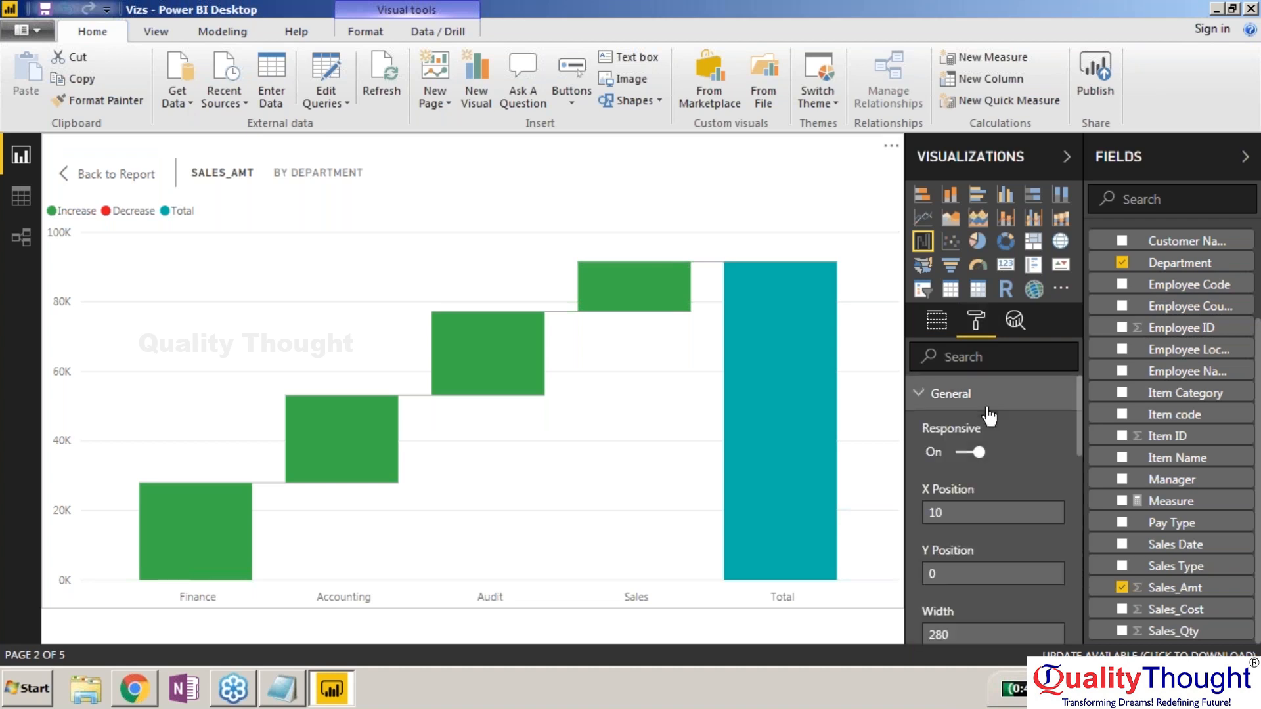
{"action": "left_click", "coordinate": [988, 408]}
{"action": "left_click_drag", "start_coordinate": [1079, 441], "coordinate": [1080, 521]}
{"action": "left_click", "coordinate": [1008, 471]}
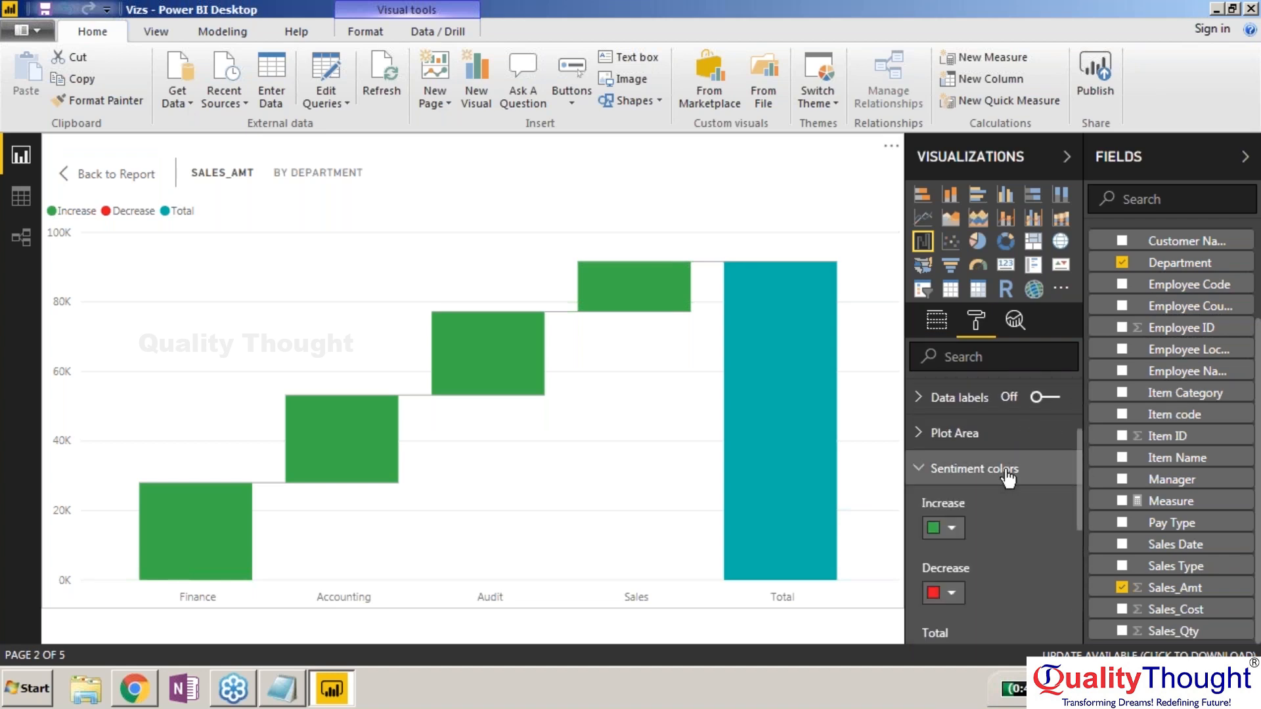
{"action": "left_click_drag", "start_coordinate": [1079, 450], "coordinate": [1081, 492]}
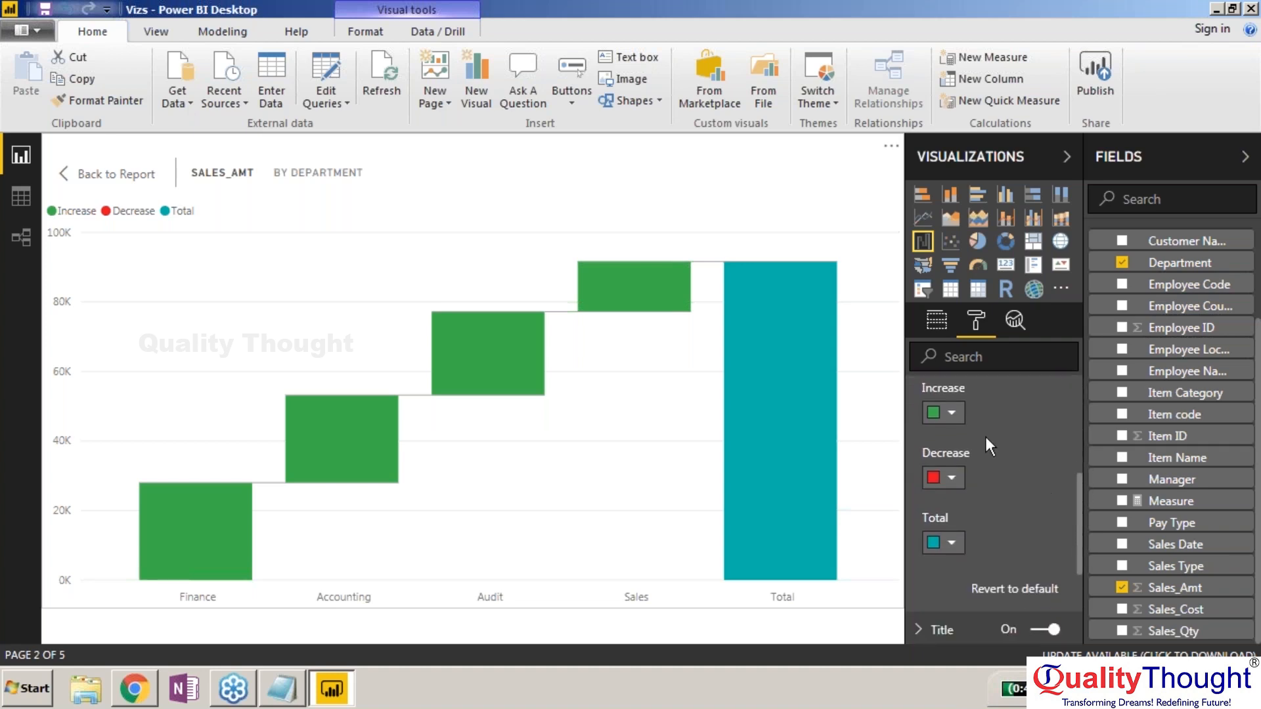
{"action": "left_click", "coordinate": [952, 478]}
{"action": "left_click", "coordinate": [998, 455]}
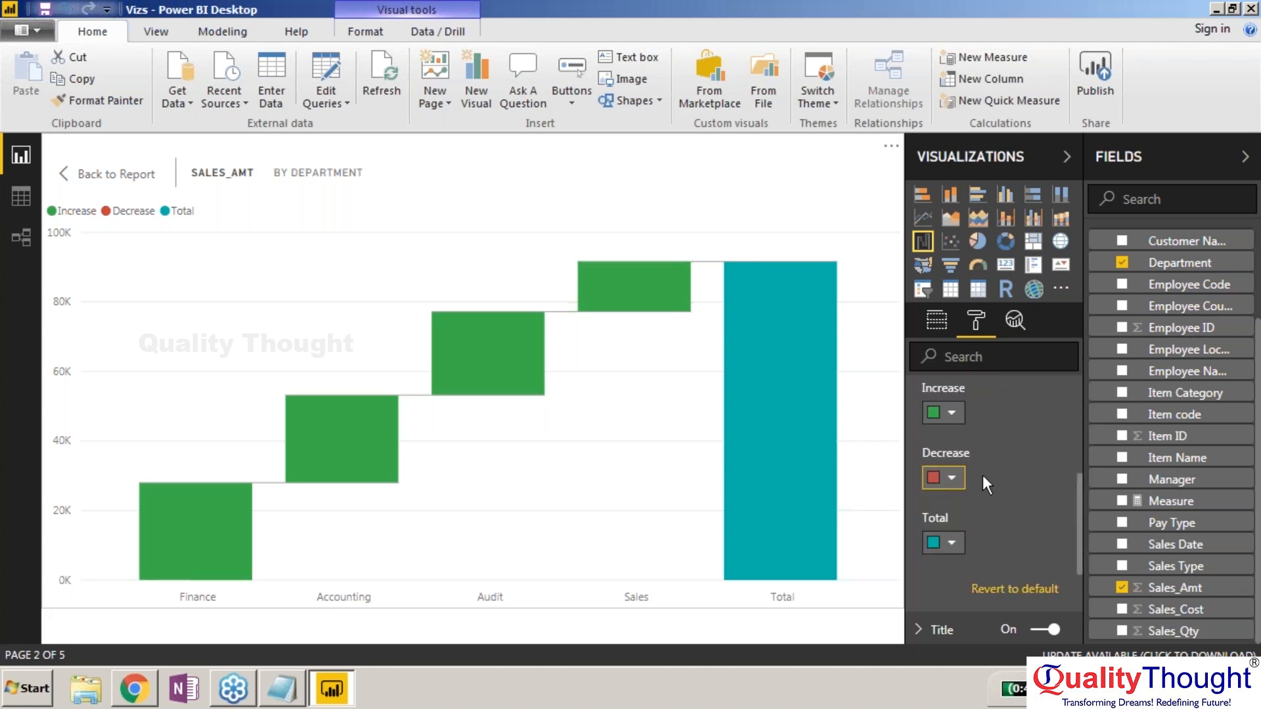
{"action": "left_click", "coordinate": [947, 483]}
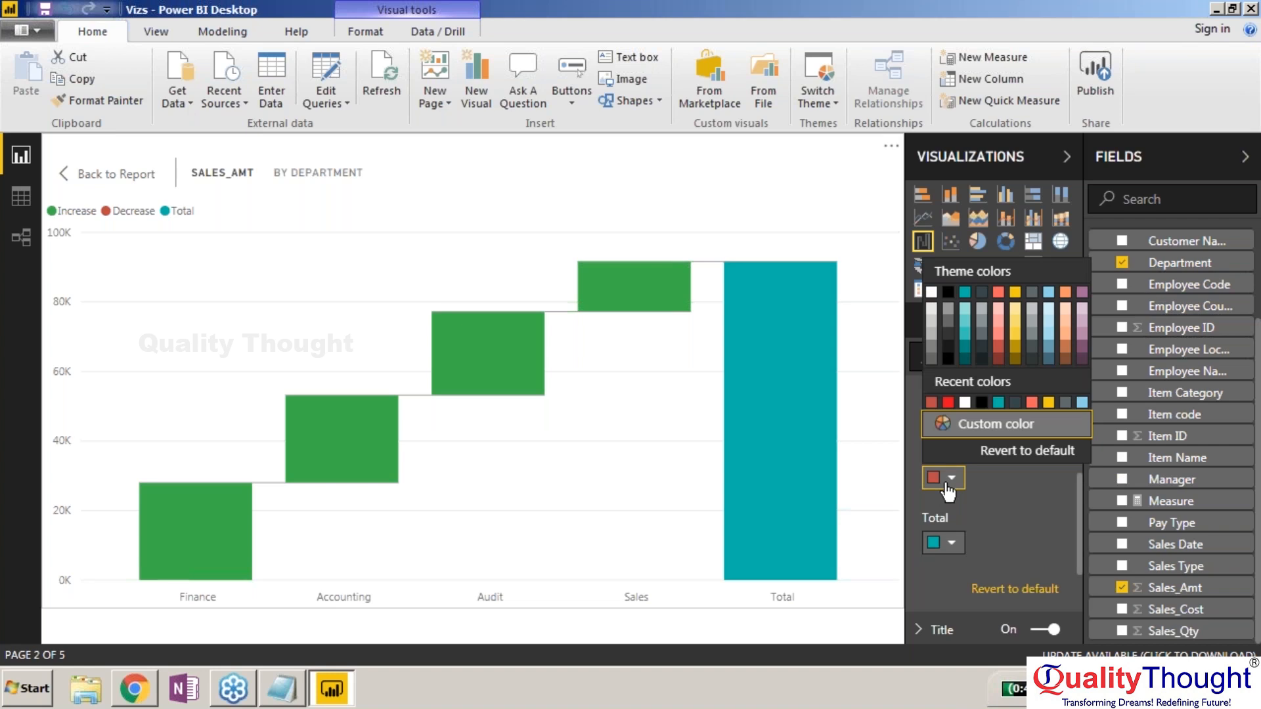
{"action": "left_click", "coordinate": [1031, 402]}
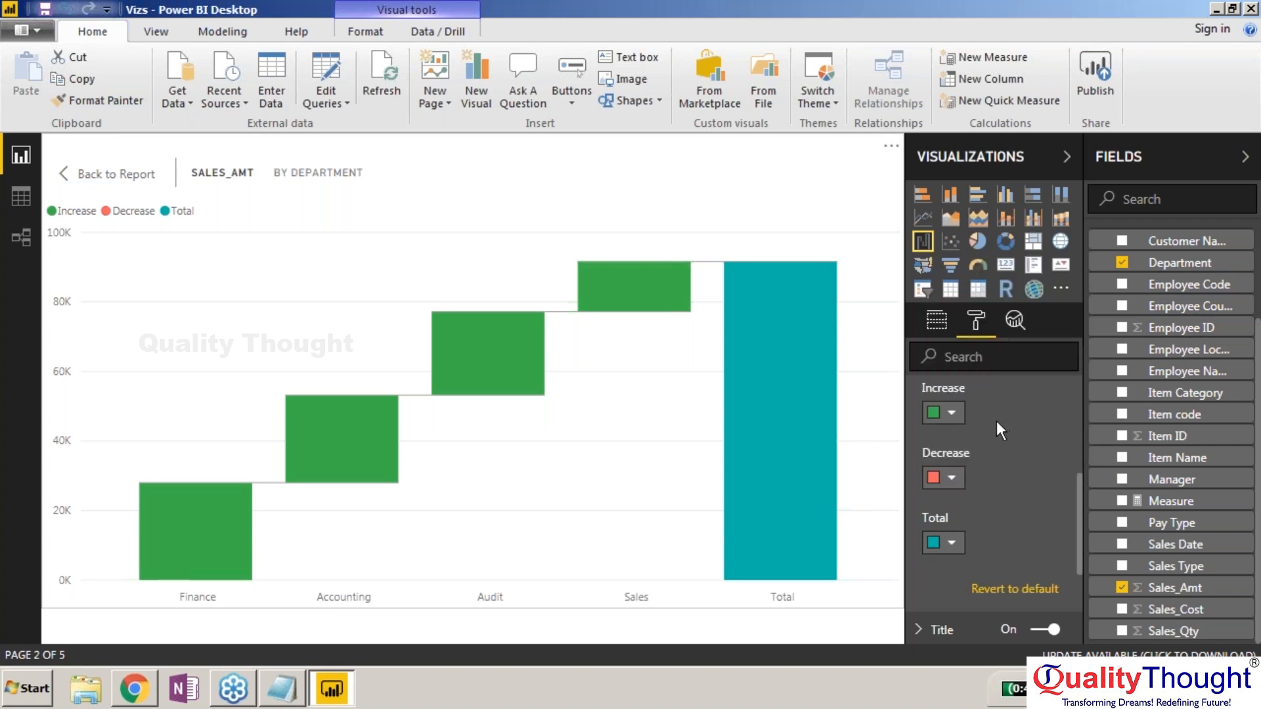
Set the waterfall chart's Total sentiment color to dark grey and return to the report page.
{"action": "left_click", "coordinate": [939, 547]}
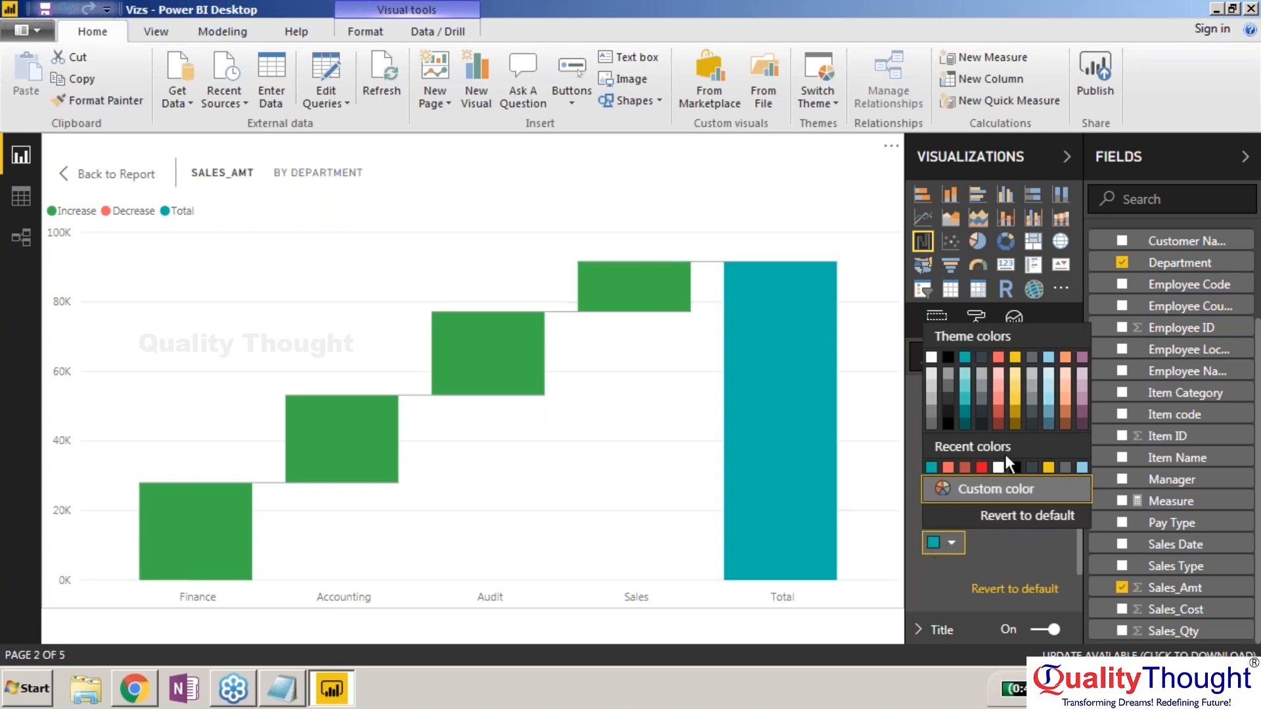
{"action": "left_click", "coordinate": [1030, 424]}
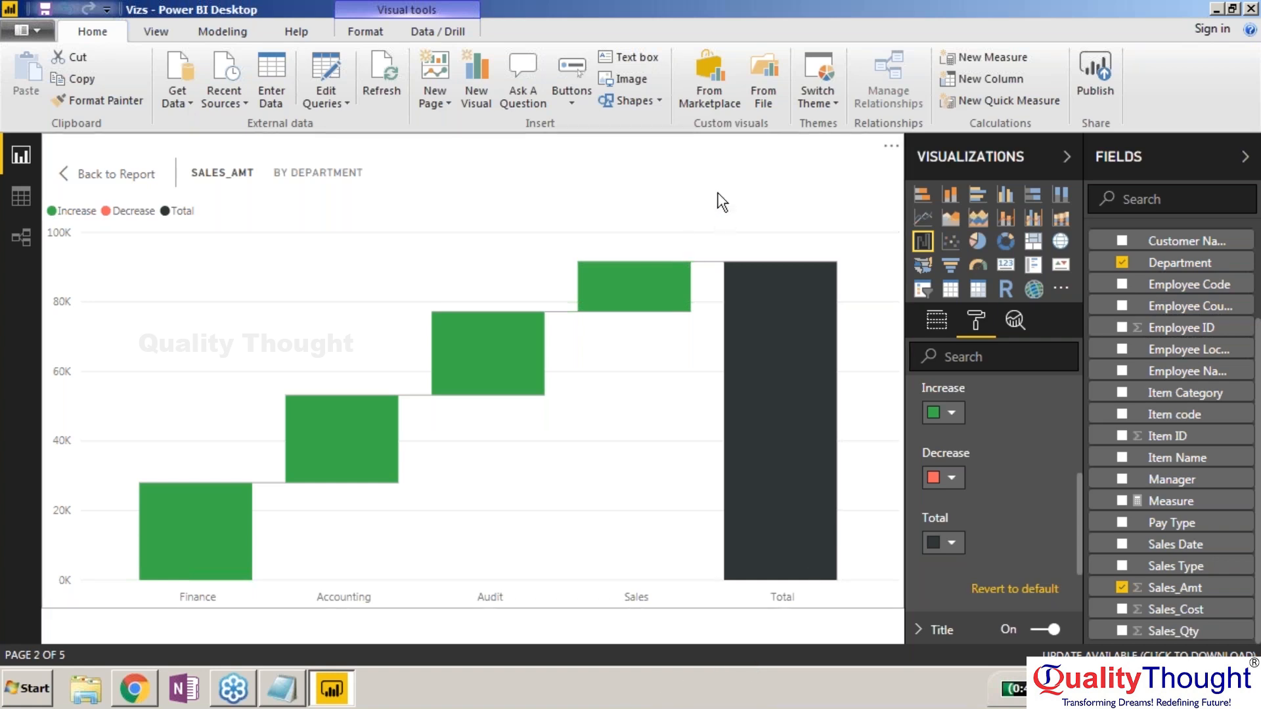
{"action": "left_click", "coordinate": [114, 184]}
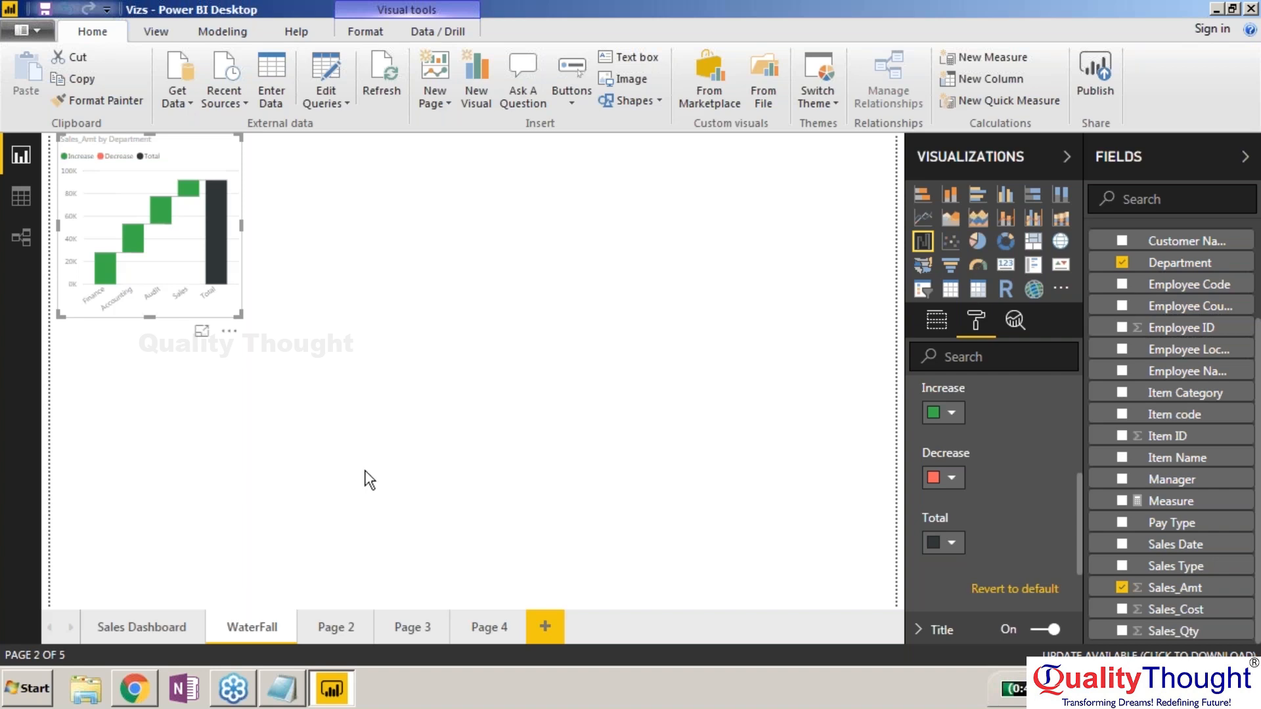
Keep the waterfall chart and add a separate funnel chart beside it, grouping Sales_Amt values by Department.
{"action": "left_click", "coordinate": [950, 272]}
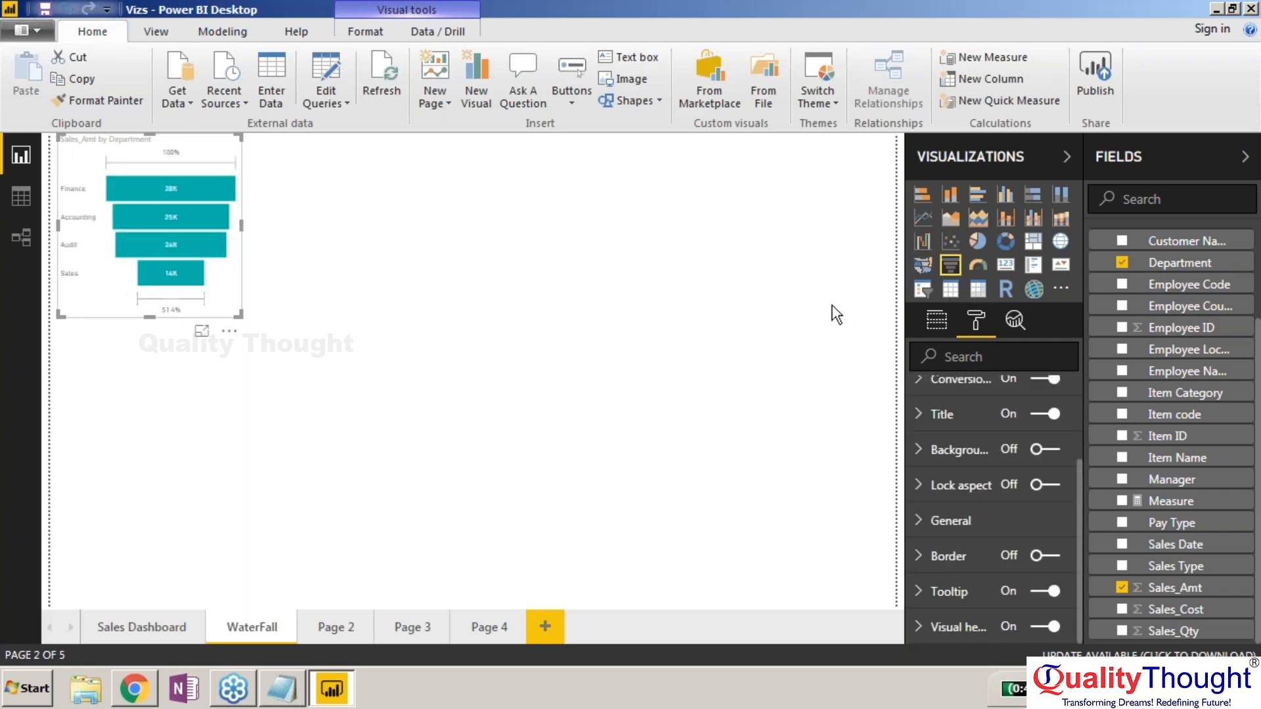
{"action": "key", "text": "ctrl+z"}
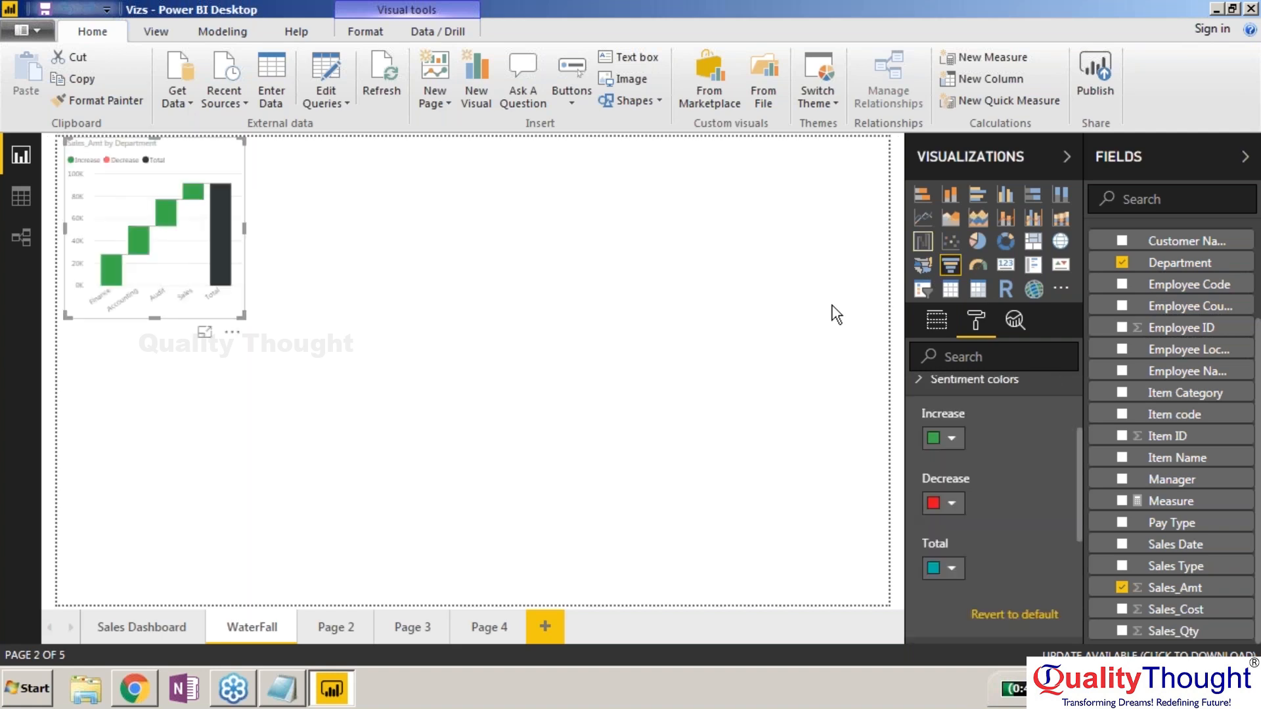
{"action": "left_click", "coordinate": [950, 268]}
{"action": "left_click_drag", "start_coordinate": [203, 372], "coordinate": [422, 200]}
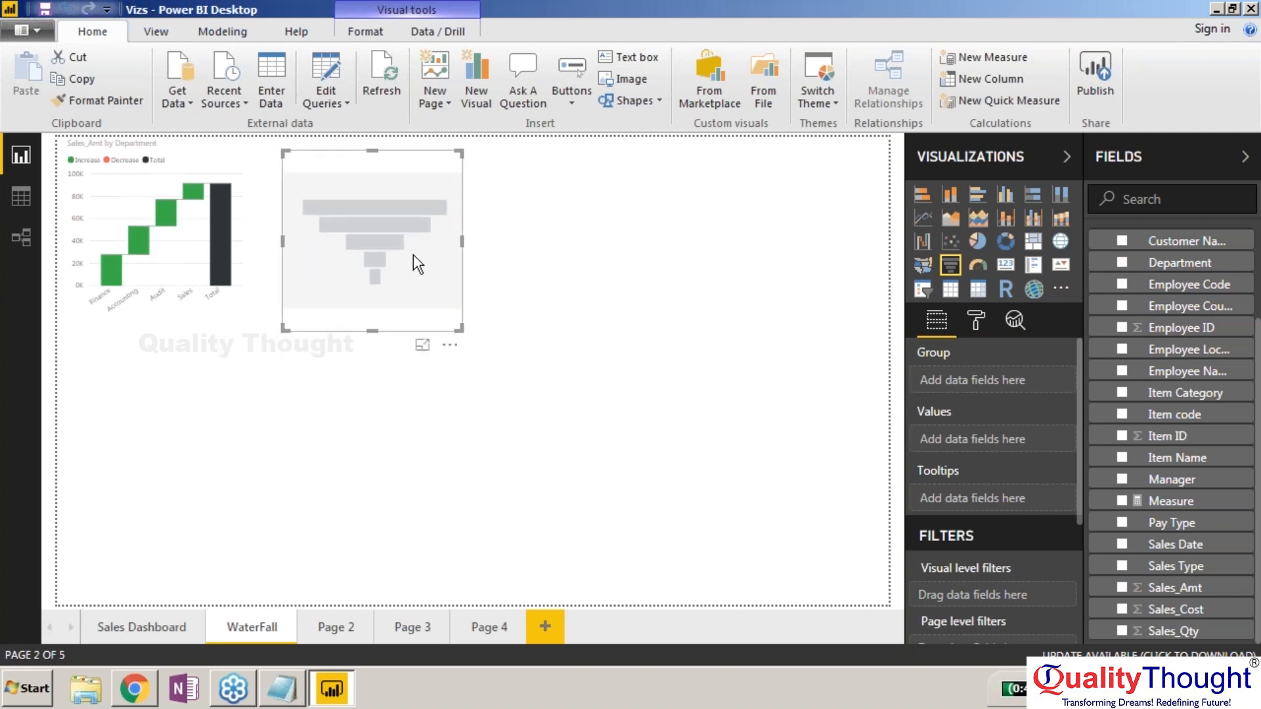
{"action": "left_click", "coordinate": [1121, 587]}
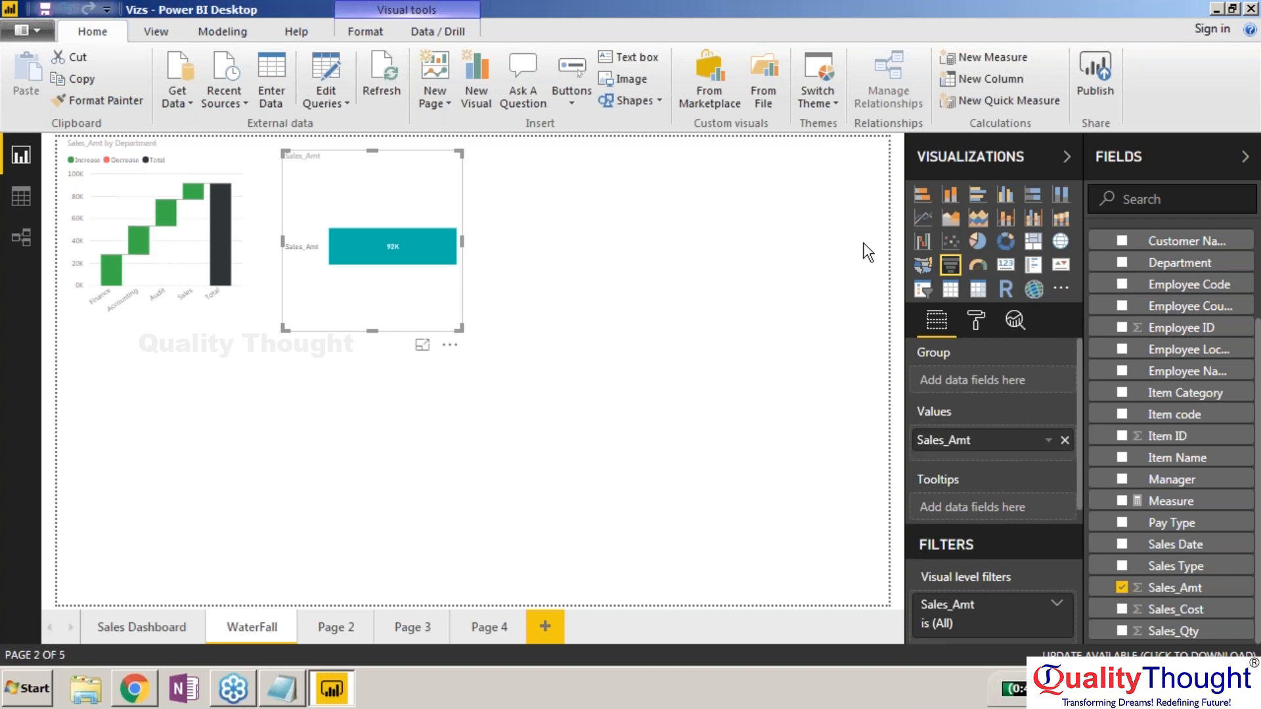
{"action": "left_click", "coordinate": [1122, 263]}
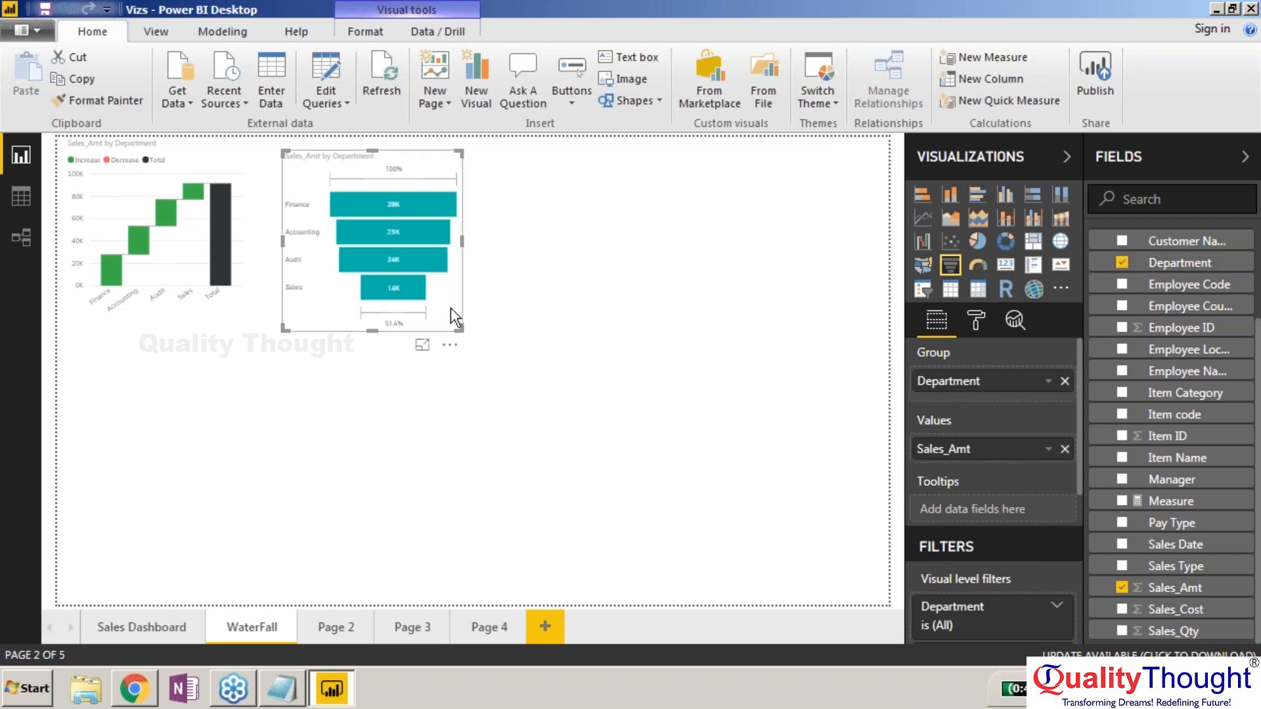
View the funnel chart in focus mode, return to the report page and widen the chart.
{"action": "left_click", "coordinate": [422, 346]}
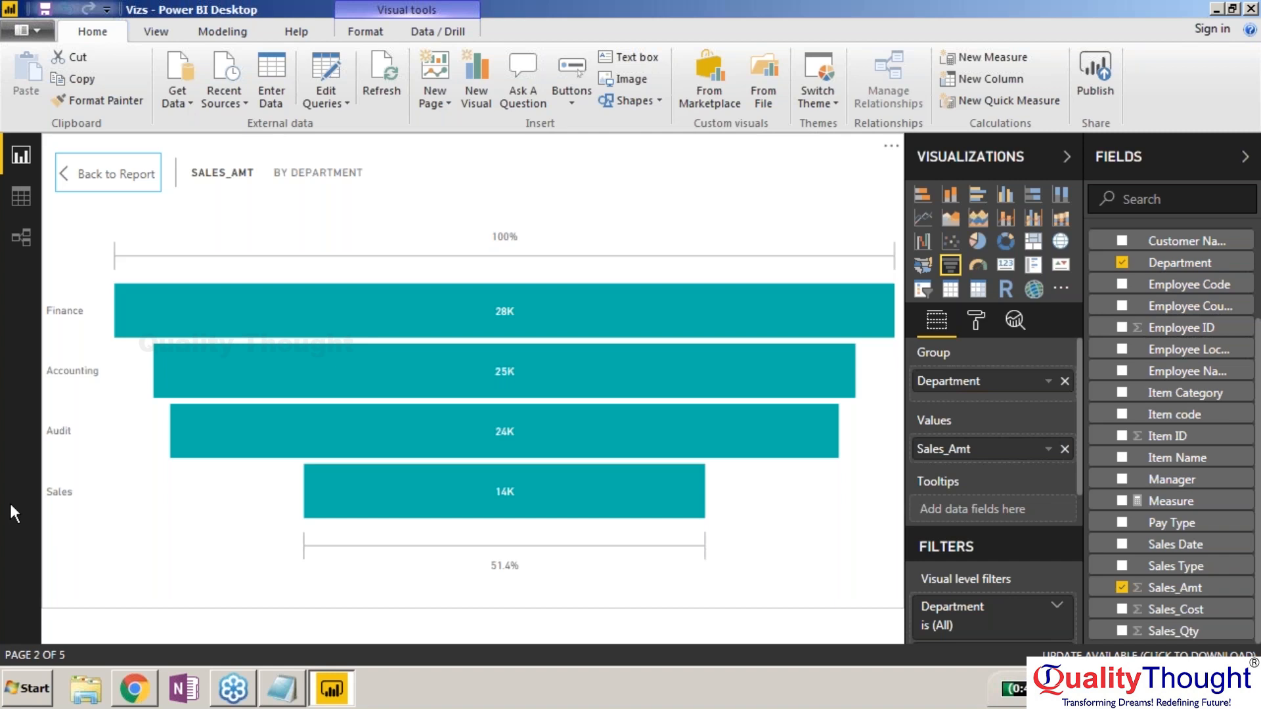
{"action": "key", "text": "Escape"}
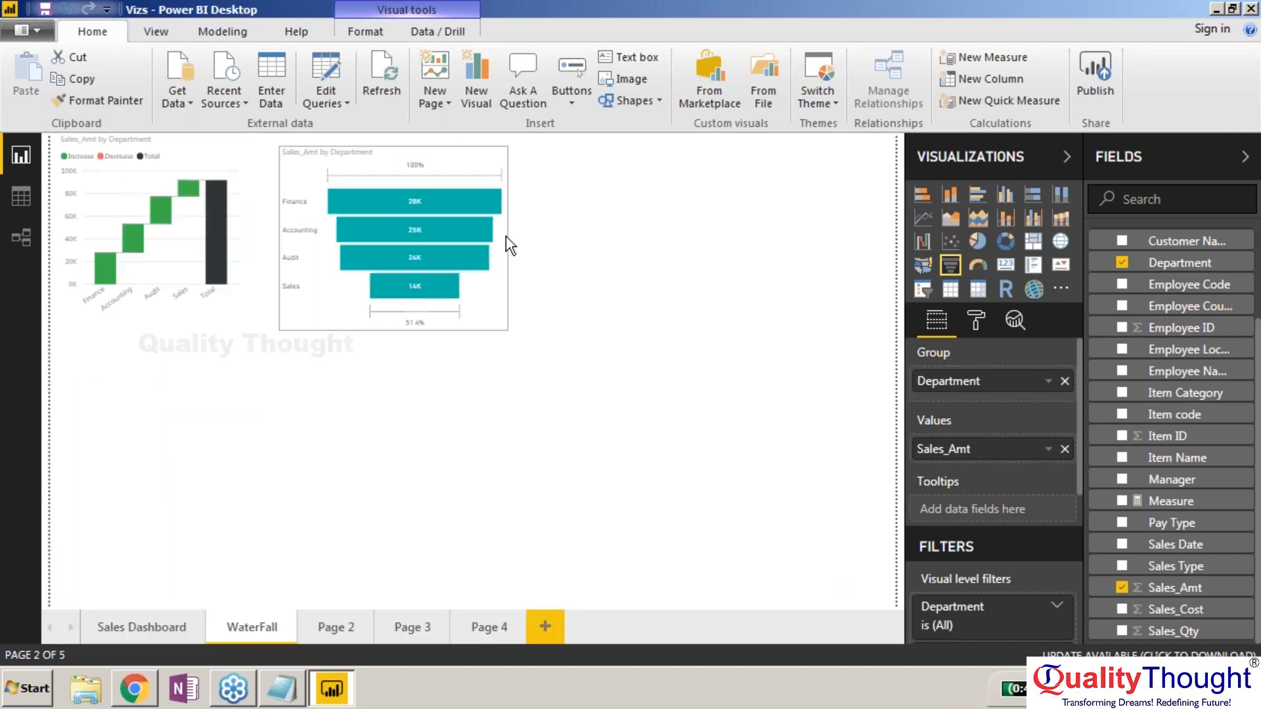
{"action": "left_click", "coordinate": [420, 444]}
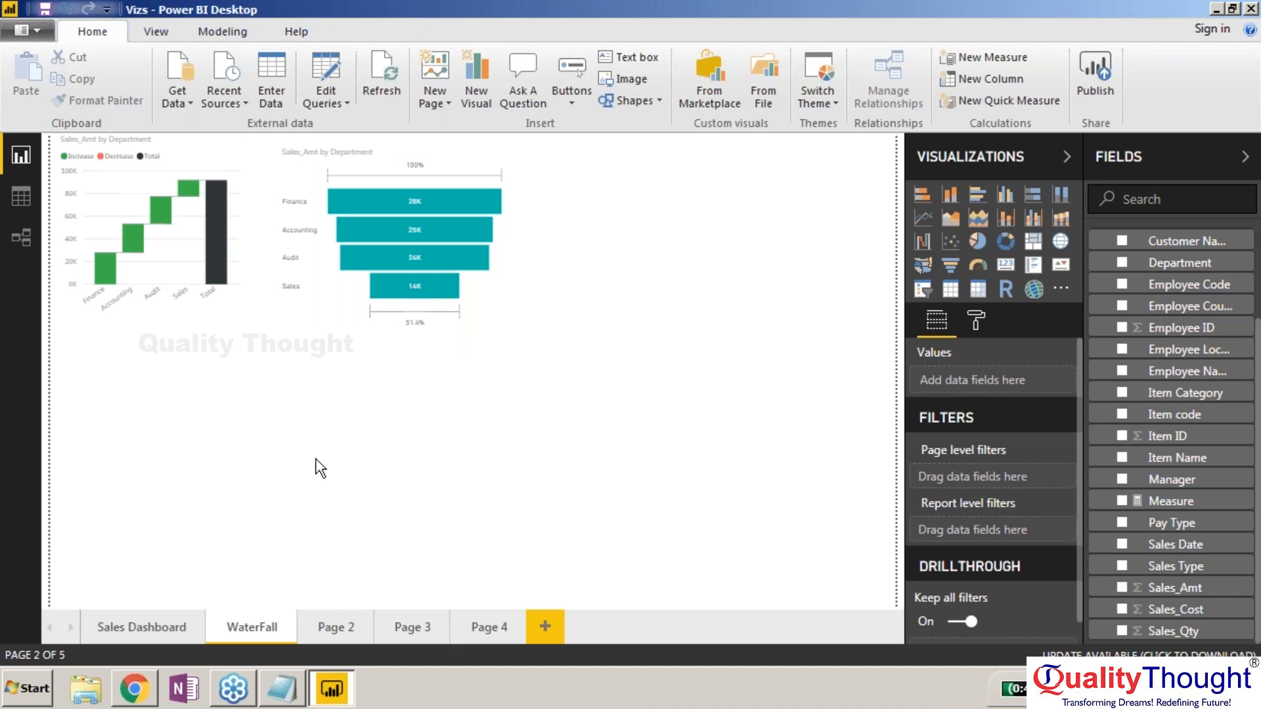
Widen the waterfall chart until it nearly reaches the funnel chart.
{"action": "left_click", "coordinate": [237, 230]}
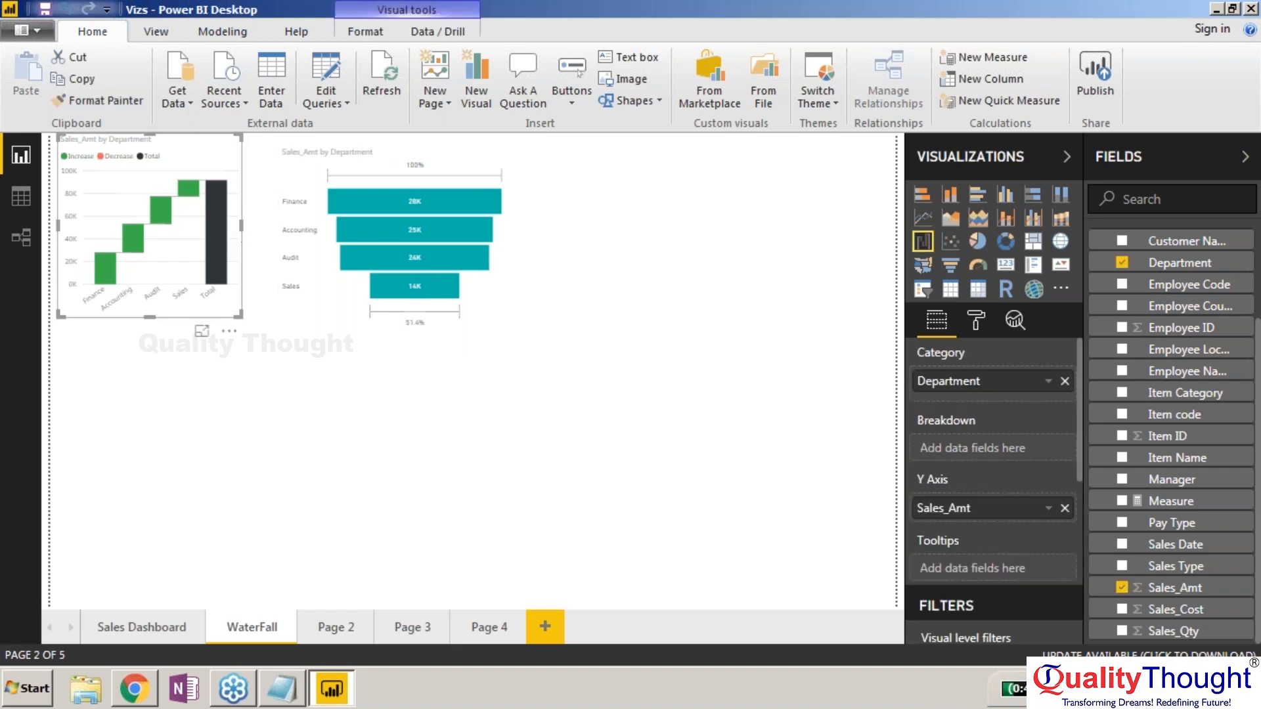
{"action": "left_click_drag", "start_coordinate": [235, 224], "coordinate": [273, 224]}
{"action": "left_click", "coordinate": [317, 365]}
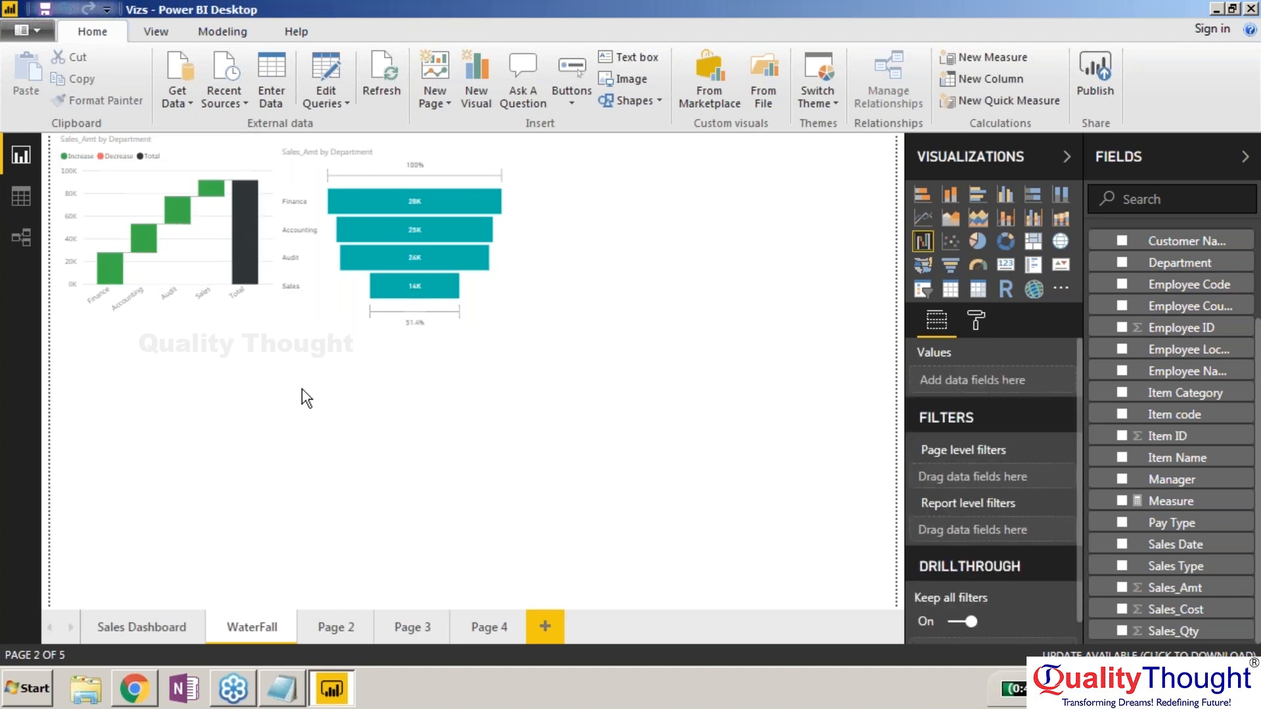
Reduce the funnel chart's height slightly and clear the Audit cross-filtering between the two charts.
{"action": "left_click", "coordinate": [377, 253]}
{"action": "left_click_drag", "start_coordinate": [392, 328], "coordinate": [389, 320]}
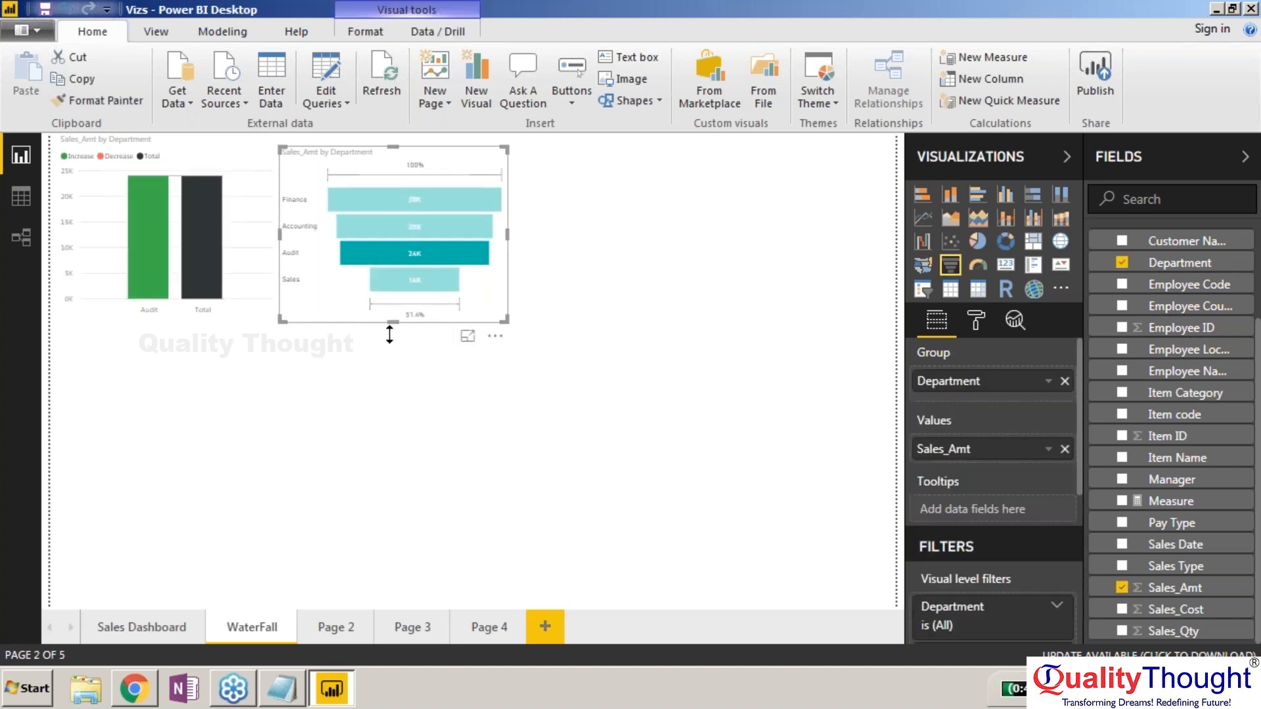
{"action": "left_click", "coordinate": [368, 367]}
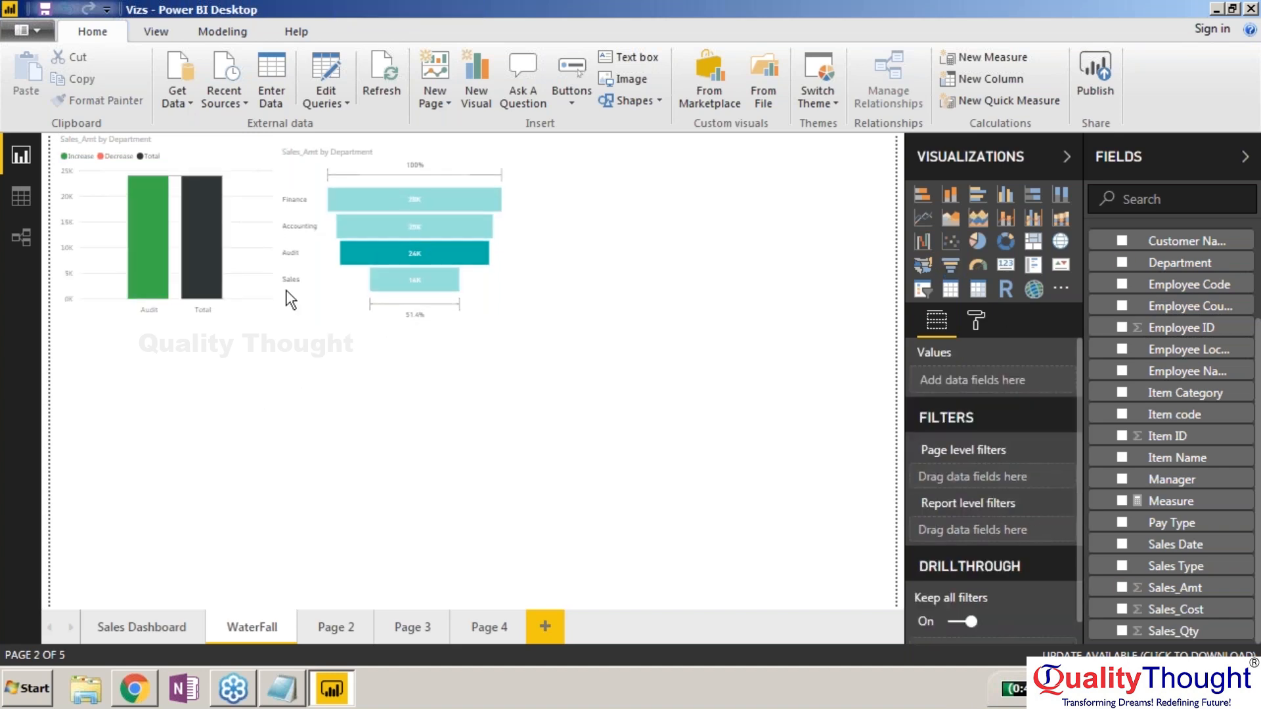
{"action": "left_click", "coordinate": [176, 251]}
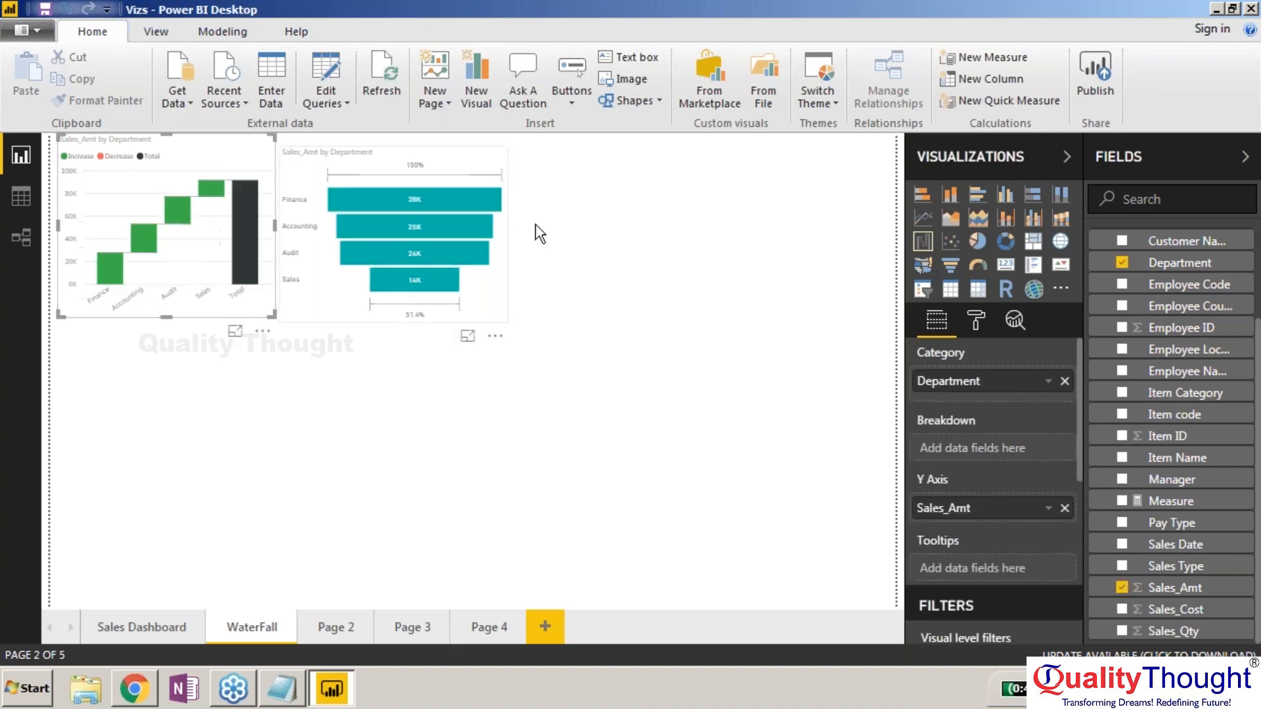
{"action": "left_click", "coordinate": [654, 419]}
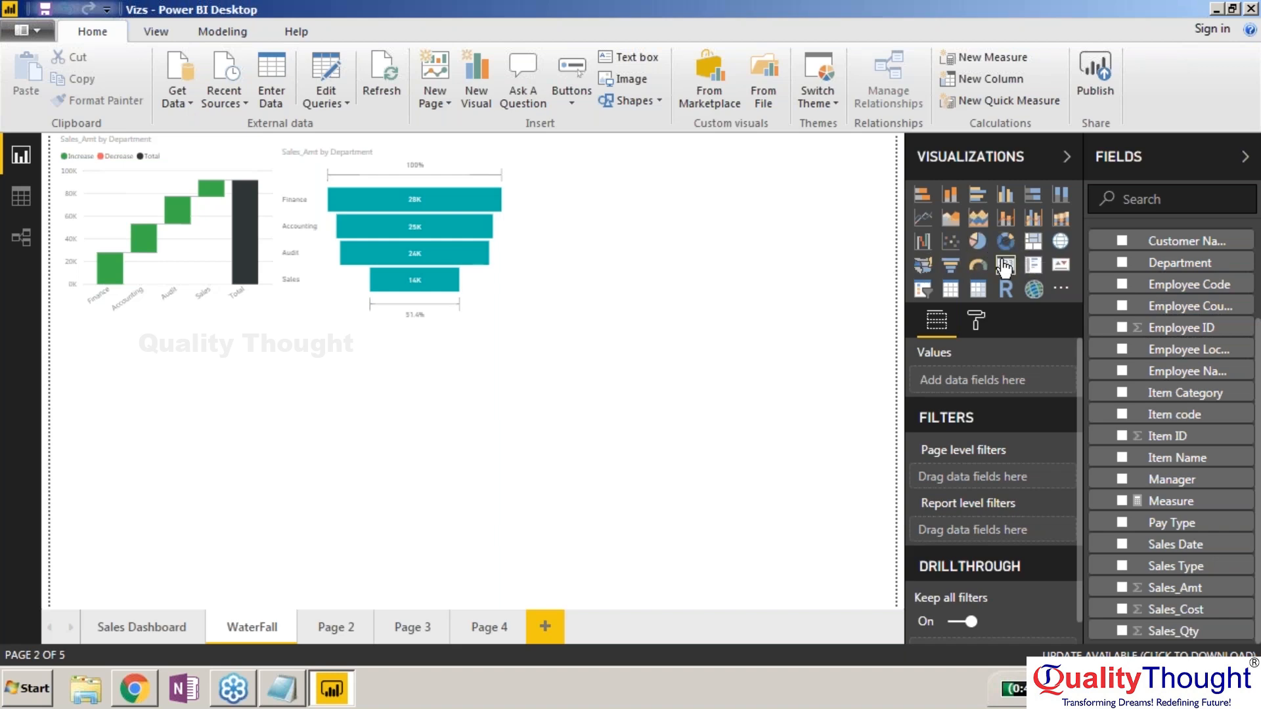
Insert an empty gauge chart, place it on the far side of the funnel chart and select it.
{"action": "left_click", "coordinate": [977, 265]}
{"action": "left_click_drag", "start_coordinate": [123, 414], "coordinate": [680, 236]}
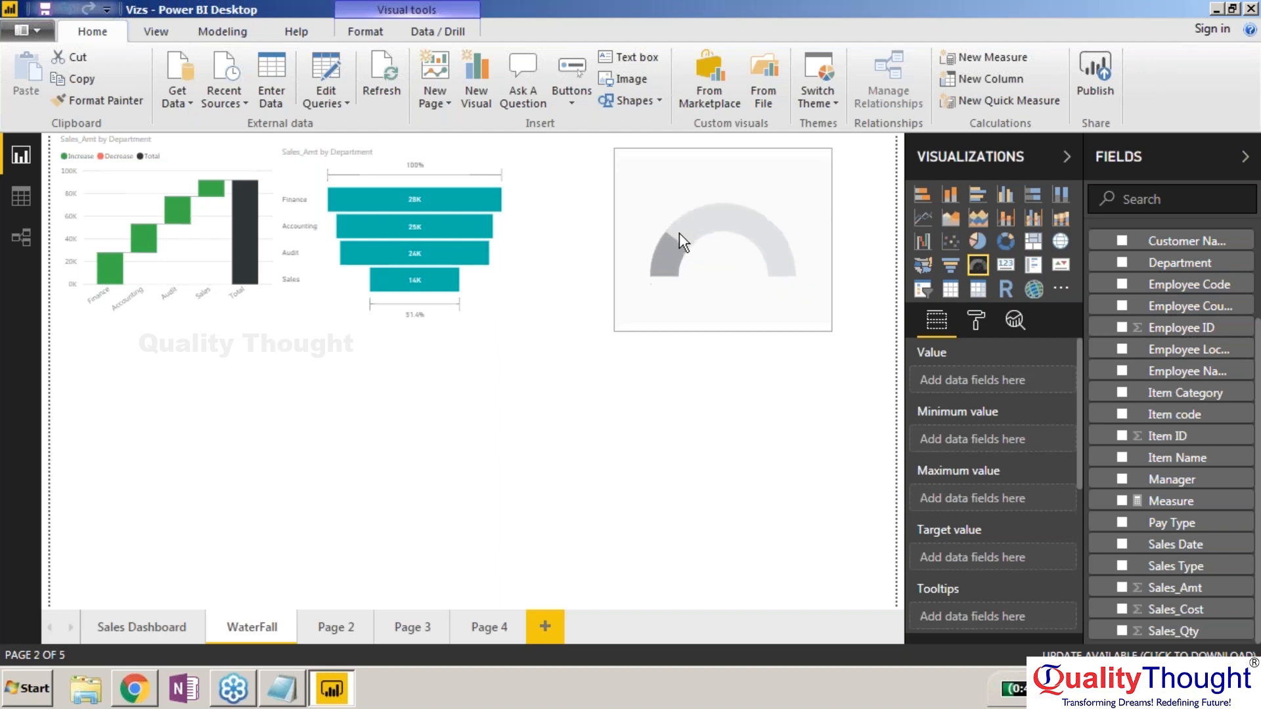
{"action": "left_click", "coordinate": [696, 428]}
{"action": "left_click", "coordinate": [732, 213]}
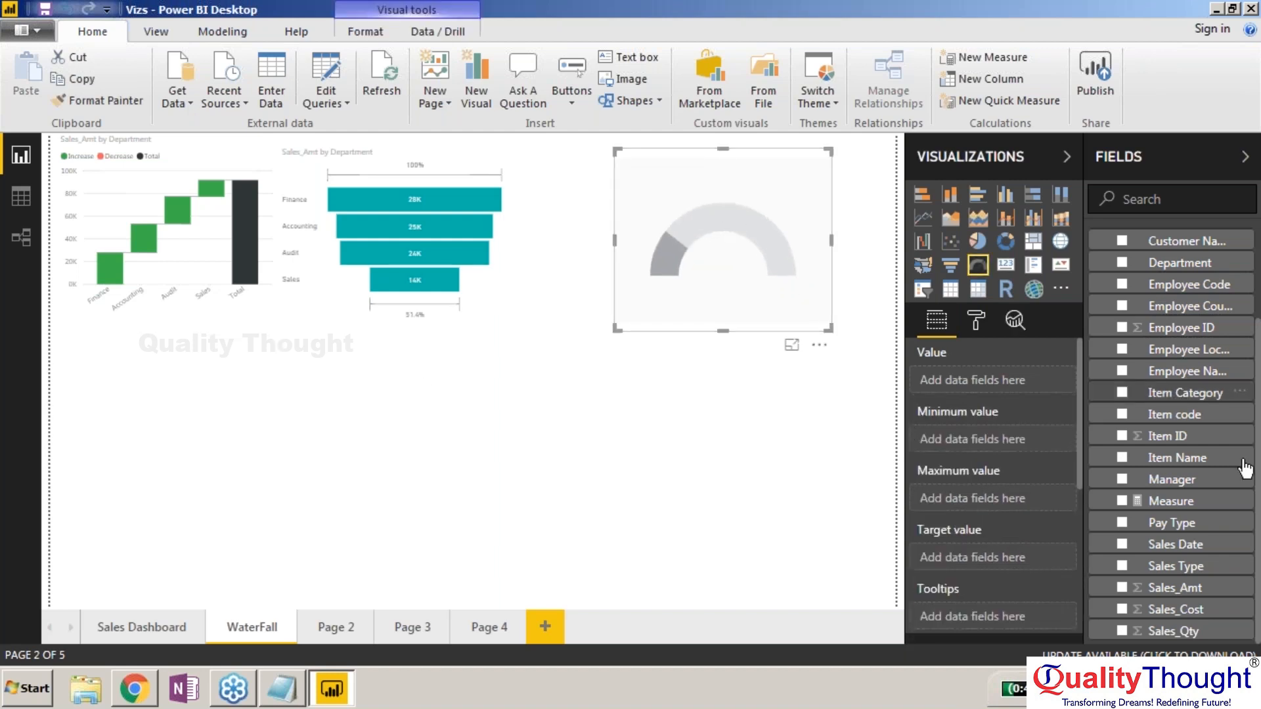
{"action": "left_click", "coordinate": [1122, 610]}
{"action": "left_click", "coordinate": [1122, 587]}
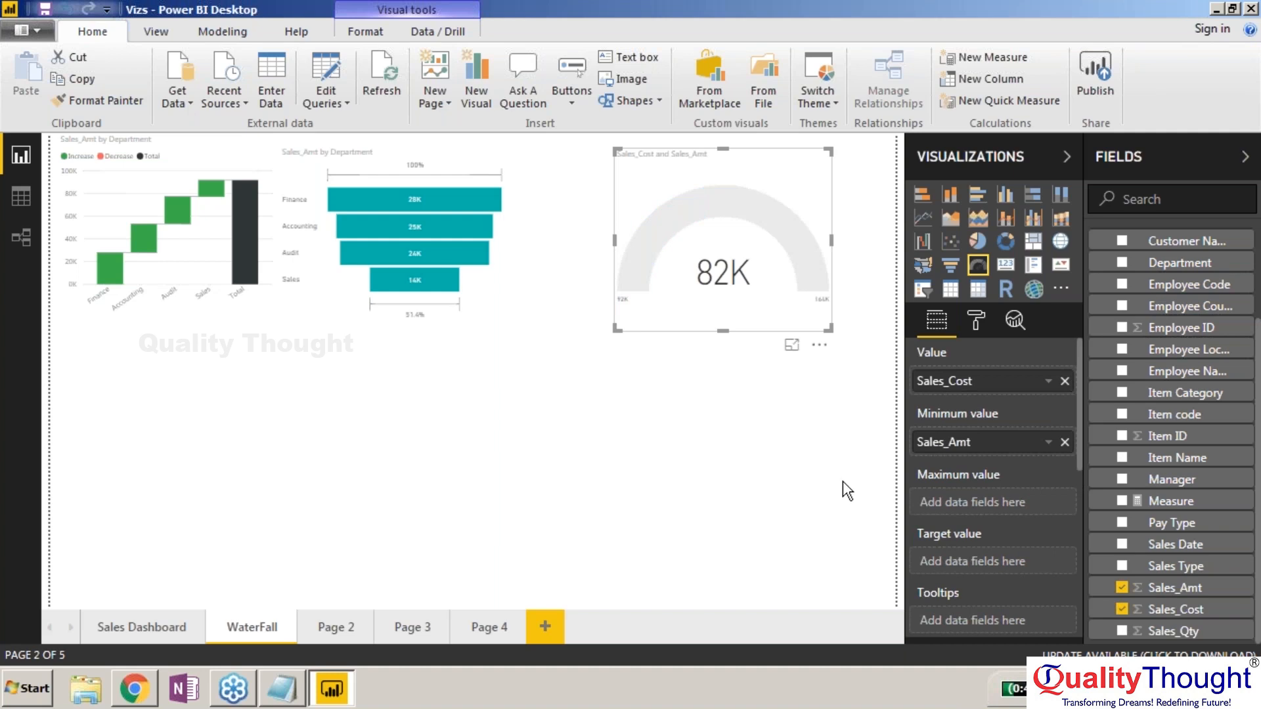
{"action": "left_click", "coordinate": [792, 345]}
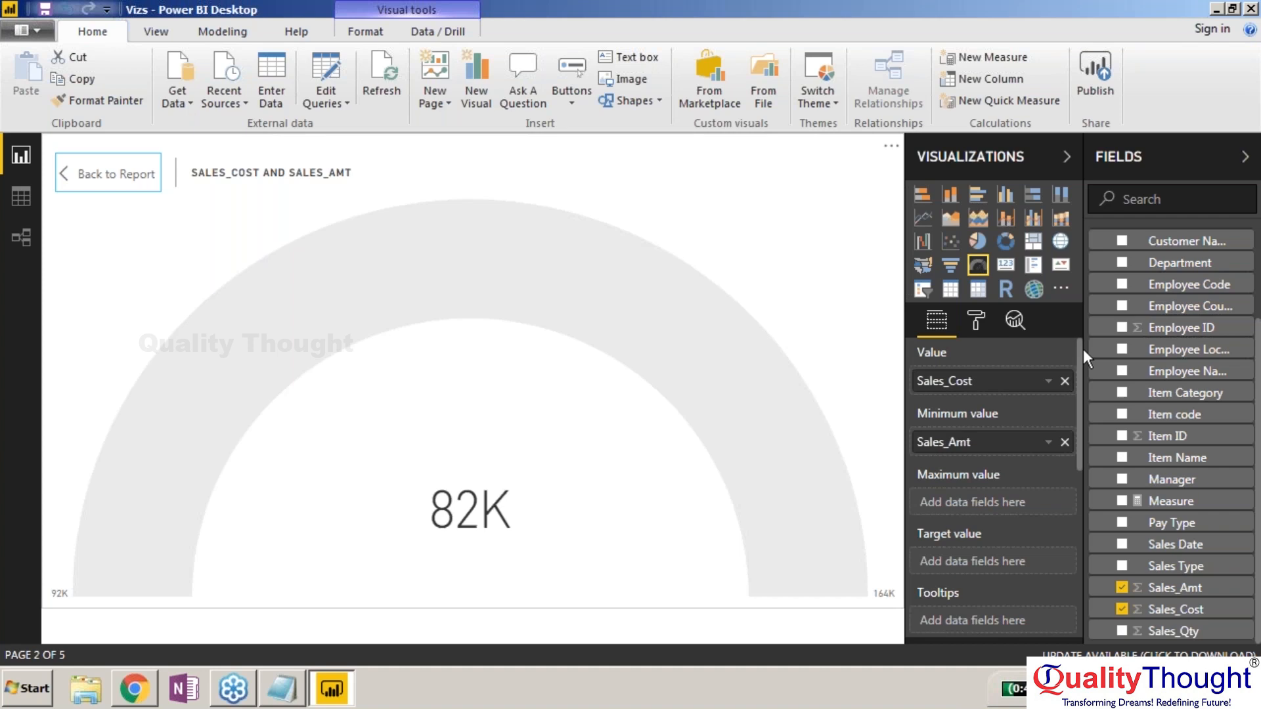
{"action": "left_click", "coordinate": [1064, 381]}
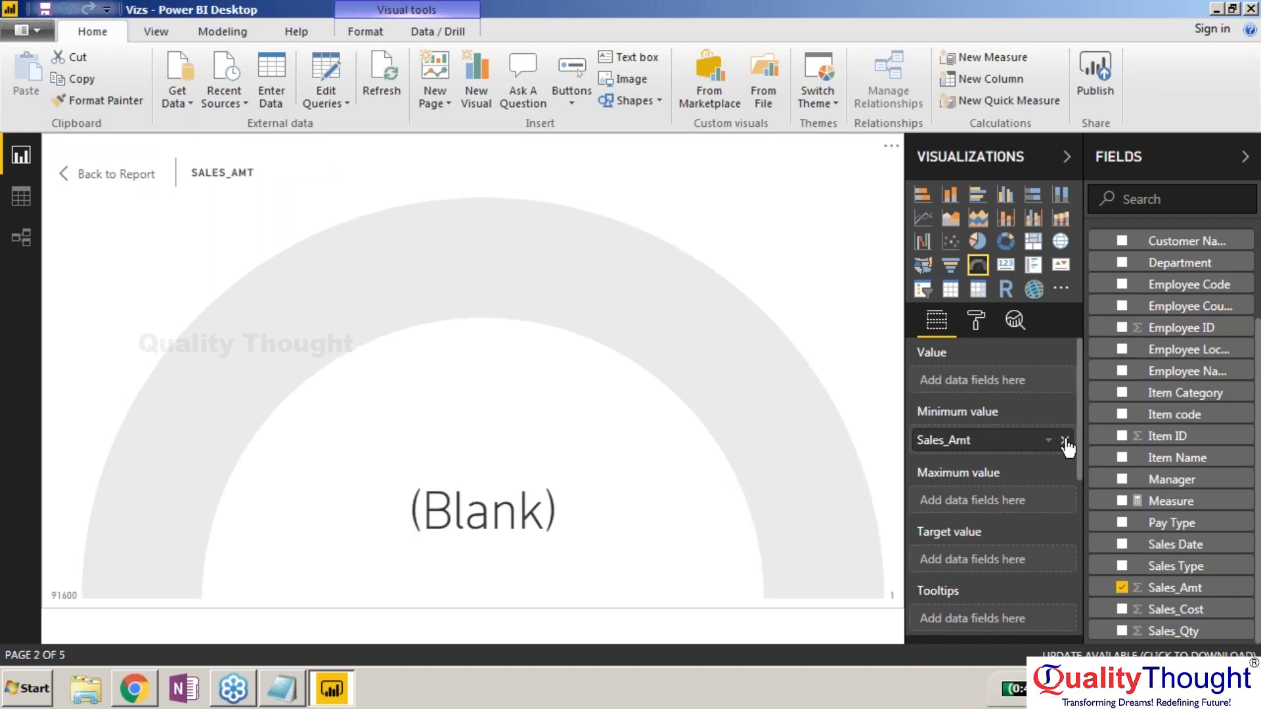
{"action": "left_click_drag", "start_coordinate": [1010, 443], "coordinate": [1010, 383]}
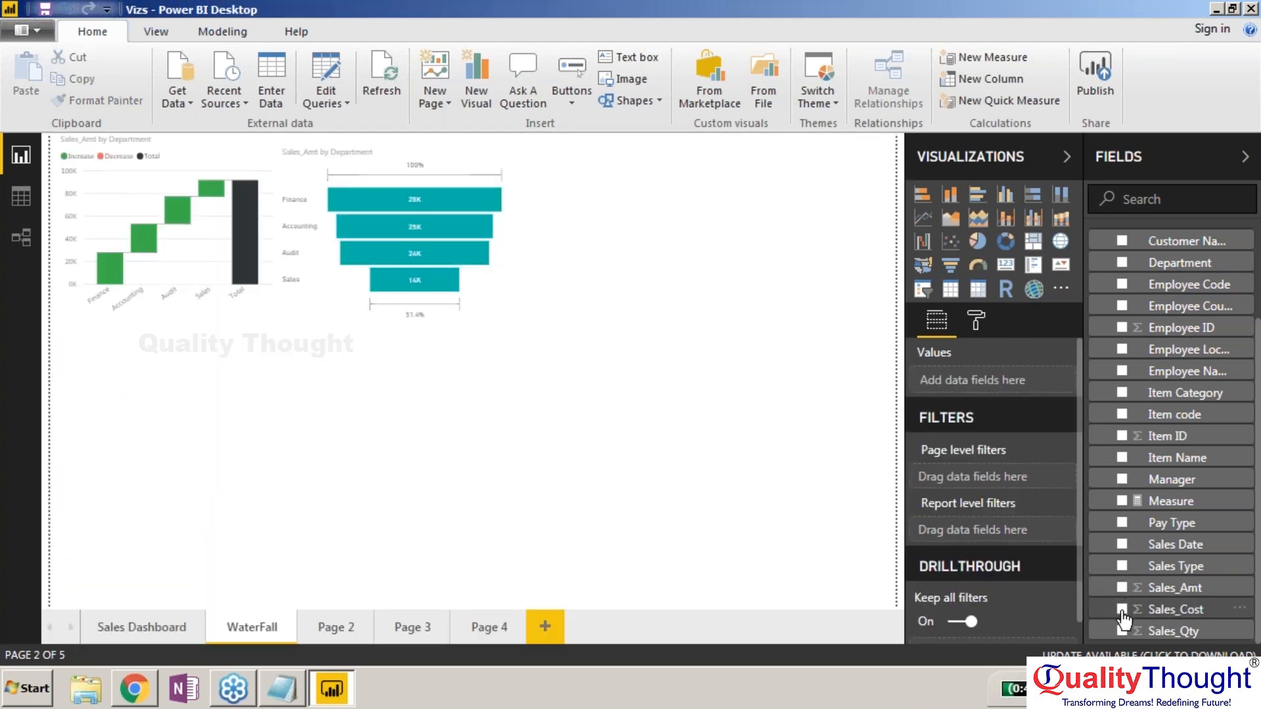
Create a gauge chart with Sales_Cost as its value and place it on the far side of the funnel chart.
{"action": "left_click", "coordinate": [1121, 610]}
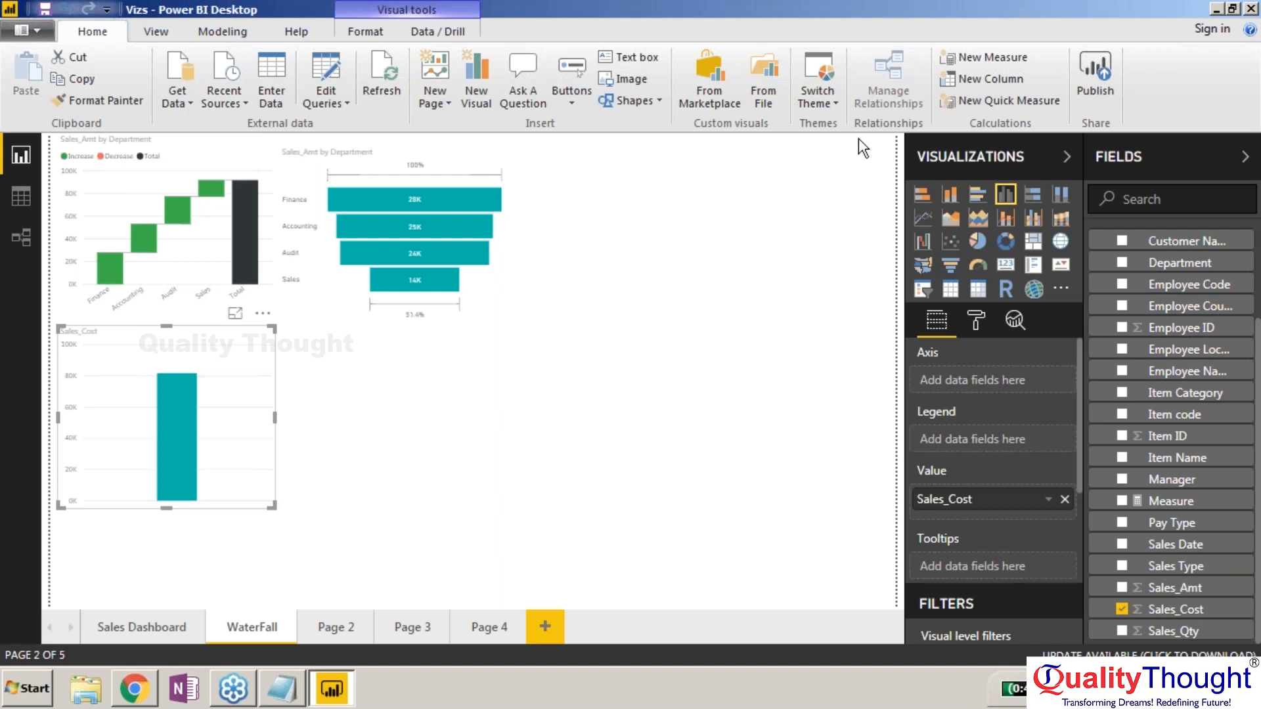
{"action": "left_click", "coordinate": [977, 265]}
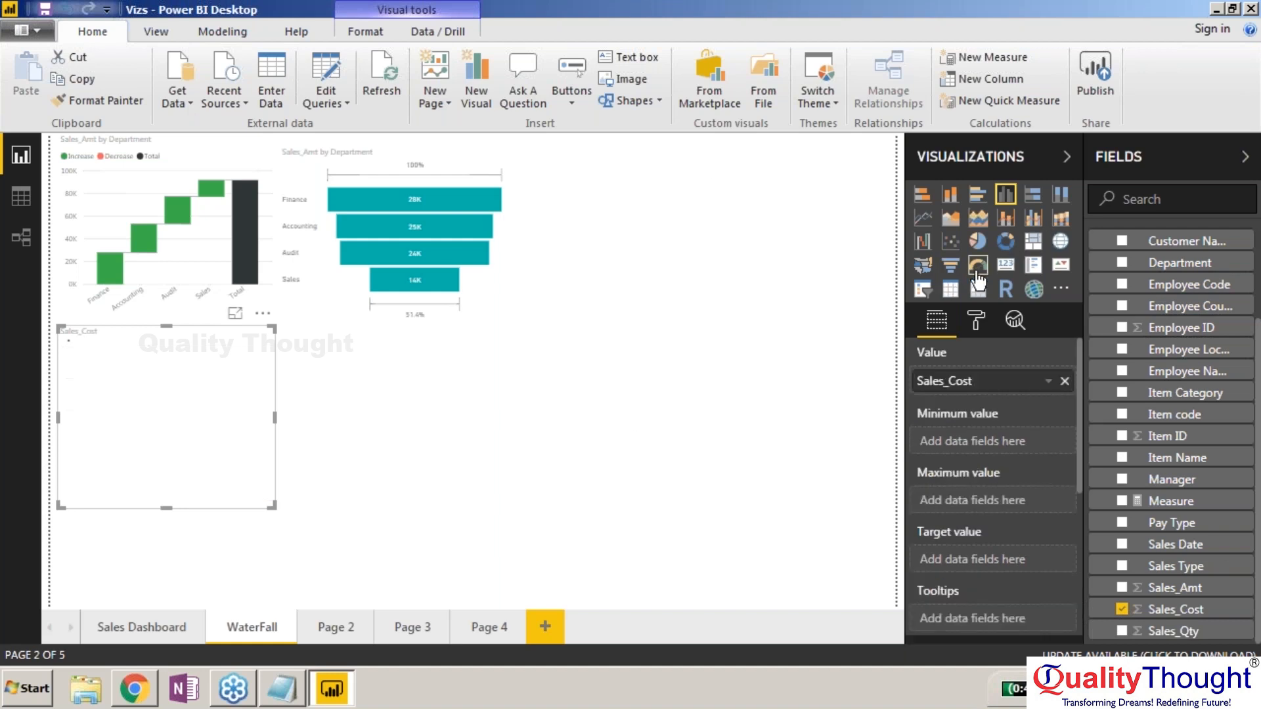
{"action": "left_click_drag", "start_coordinate": [203, 369], "coordinate": [744, 196]}
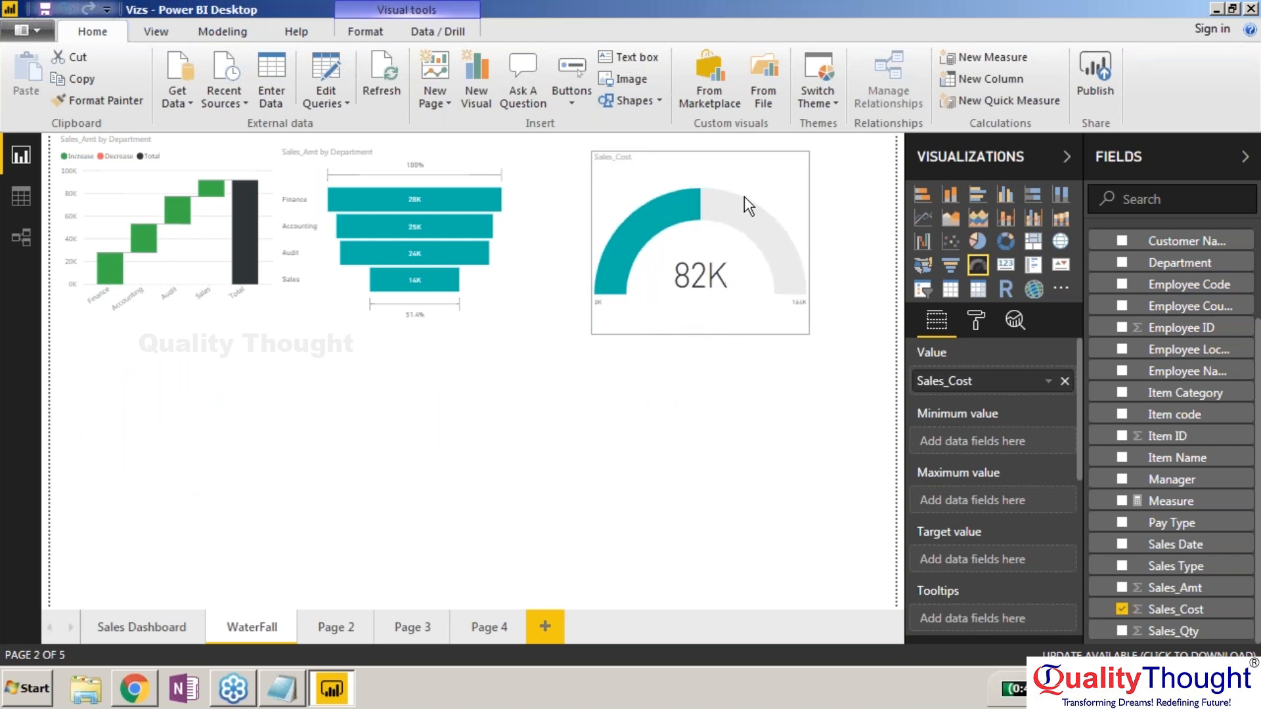
{"action": "left_click", "coordinate": [643, 453]}
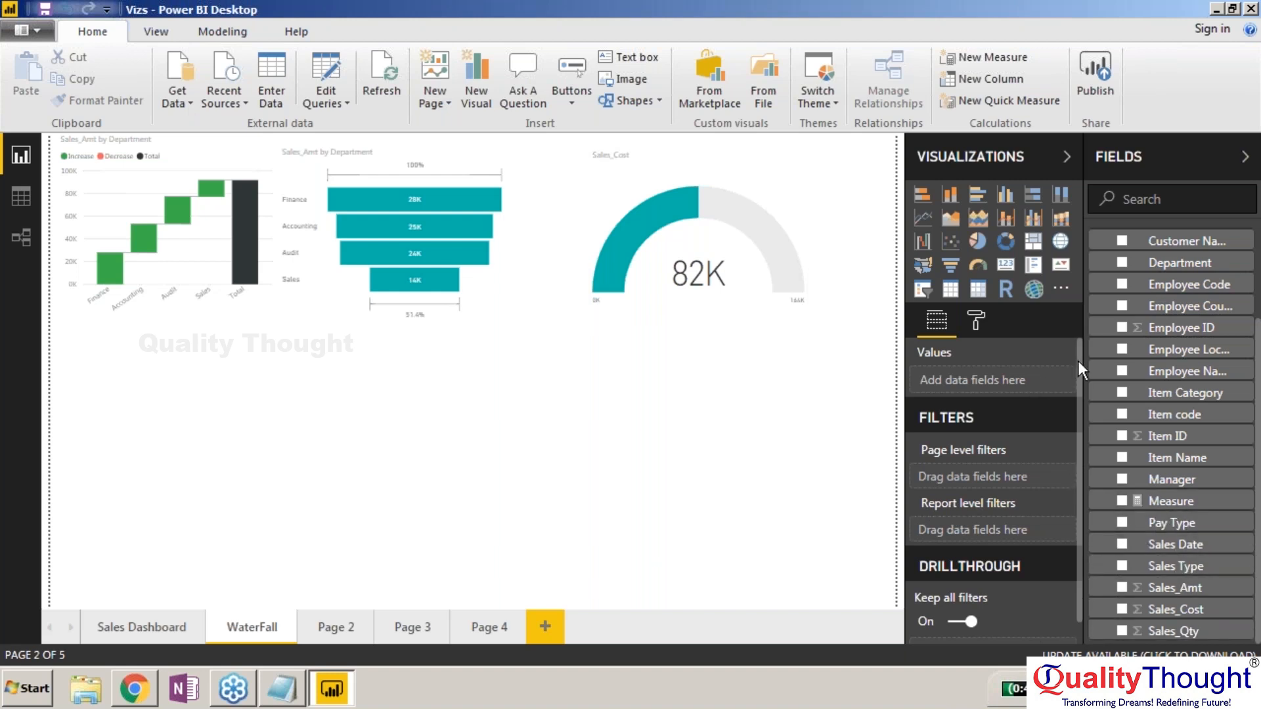
In the gauge's focus mode, add Sales_Amt as the maximum value and move it to the target value.
{"action": "scroll", "coordinate": [1077, 394], "scroll_direction": "down", "scroll_amount": 2}
{"action": "scroll", "coordinate": [1071, 364], "scroll_direction": "up", "scroll_amount": 2}
{"action": "left_click", "coordinate": [768, 289]}
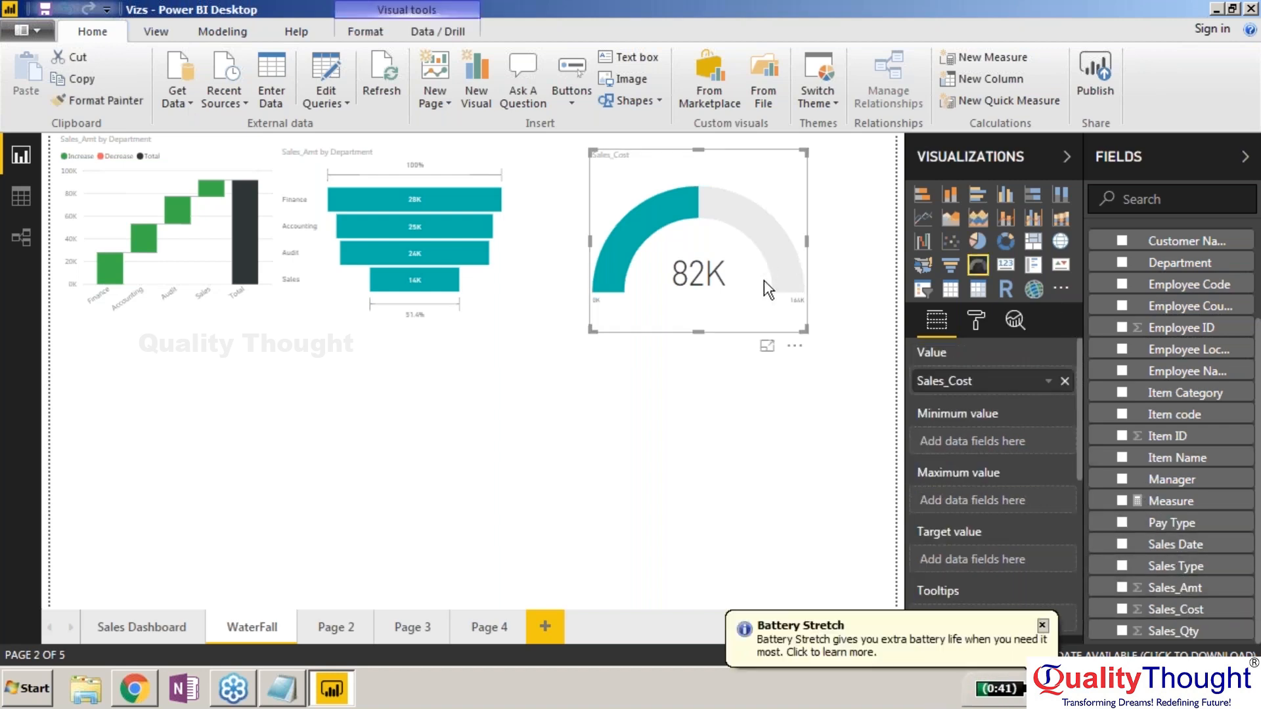
{"action": "left_click", "coordinate": [767, 346]}
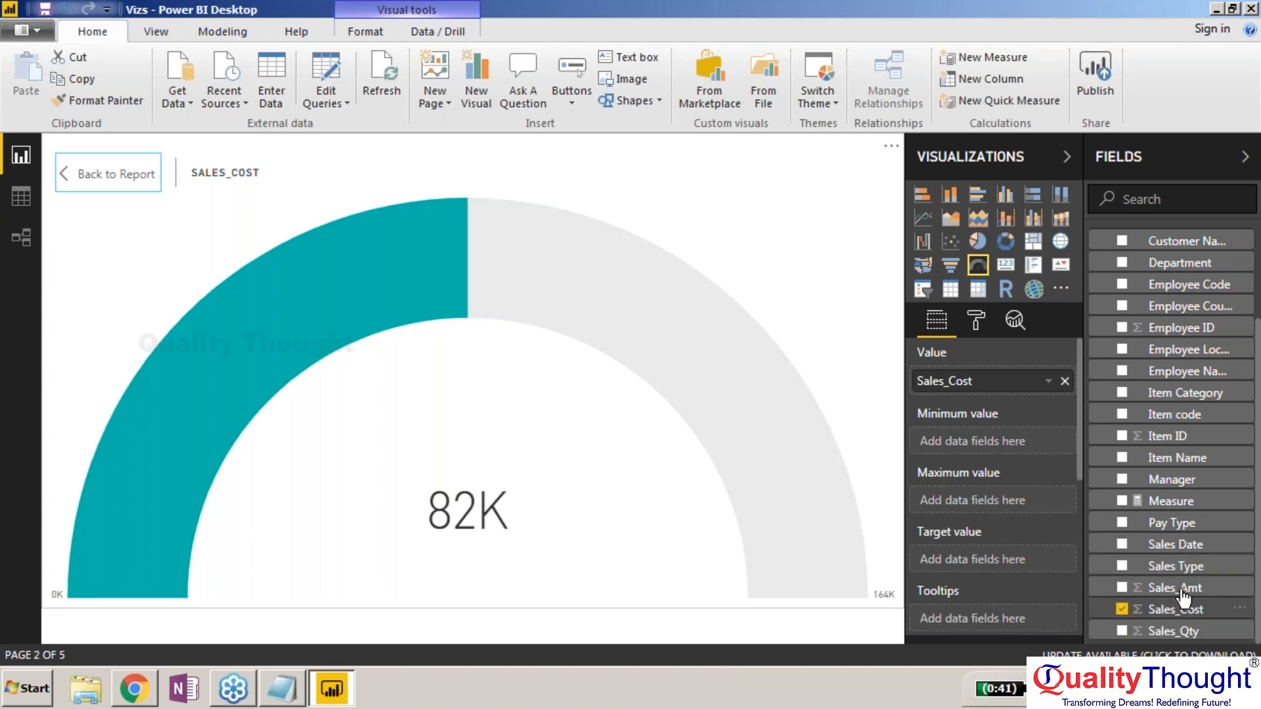
{"action": "left_click_drag", "start_coordinate": [1174, 589], "coordinate": [1005, 520]}
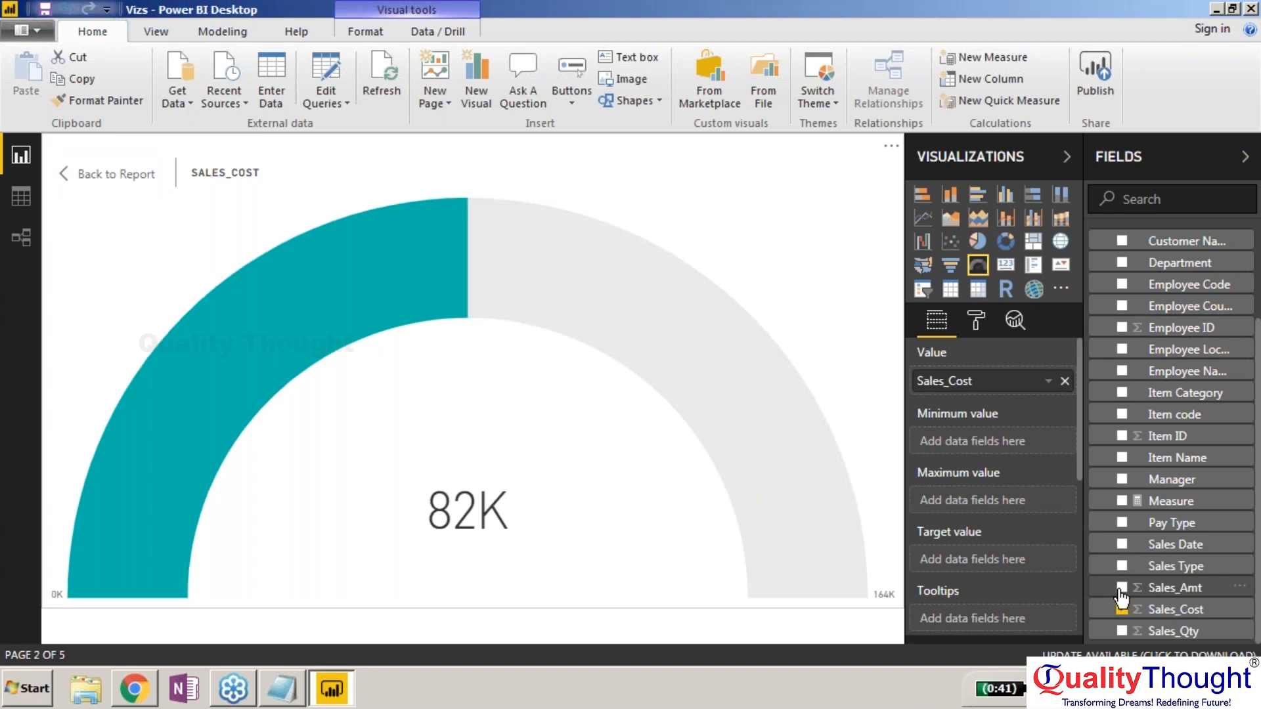
{"action": "left_click_drag", "start_coordinate": [1121, 591], "coordinate": [1017, 507]}
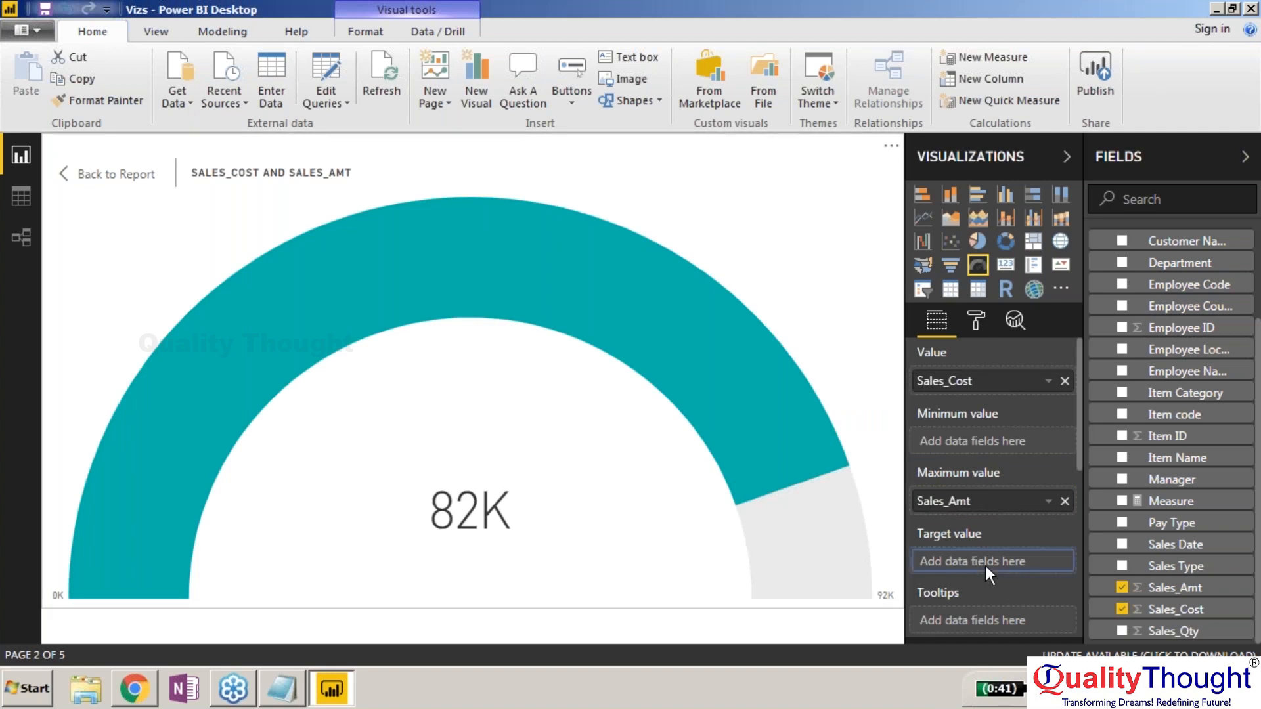
{"action": "left_click_drag", "start_coordinate": [974, 507], "coordinate": [978, 563]}
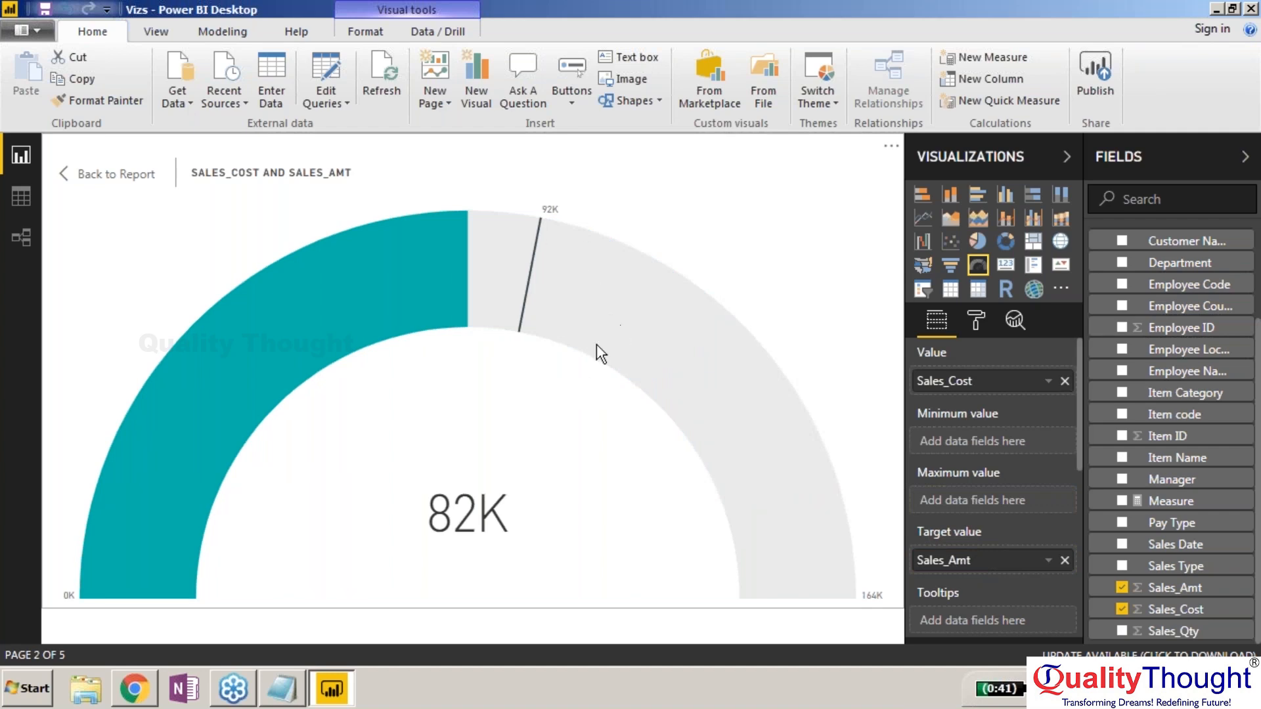
{"action": "mouse_move", "coordinate": [596, 344]}
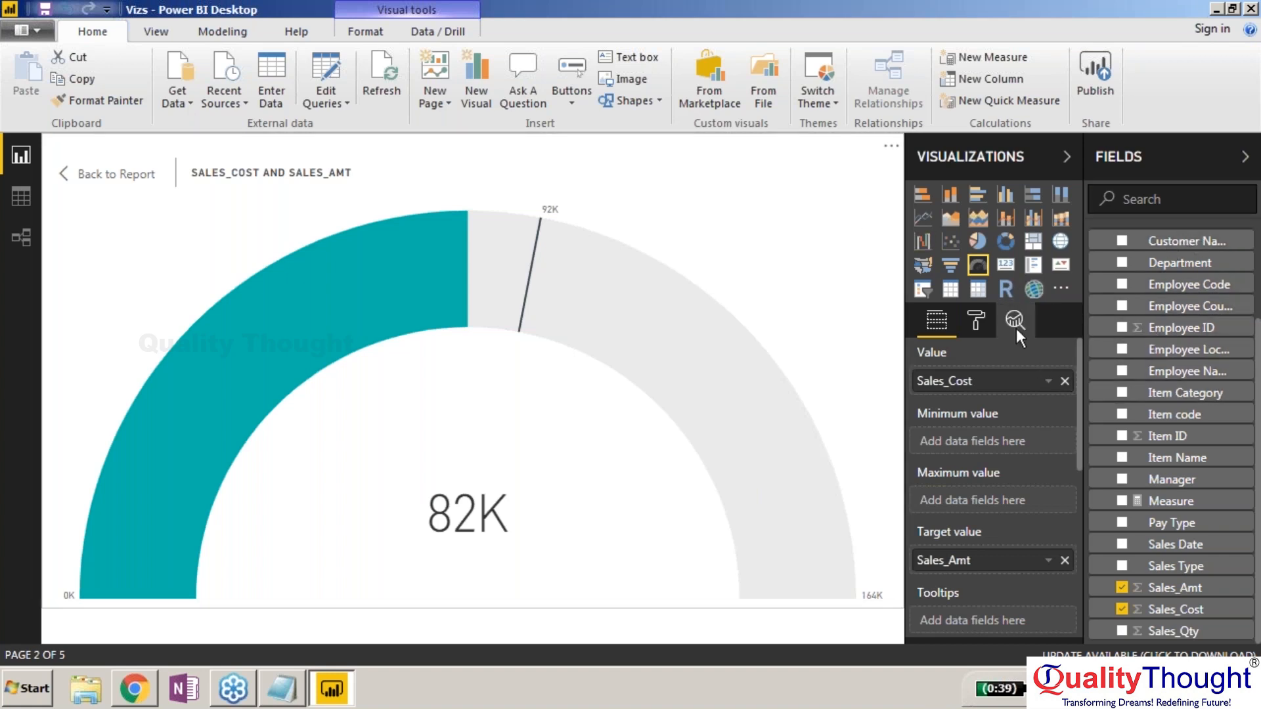
Try a light orange fill colour on the gauge and set the fill back to teal.
{"action": "left_click", "coordinate": [984, 321]}
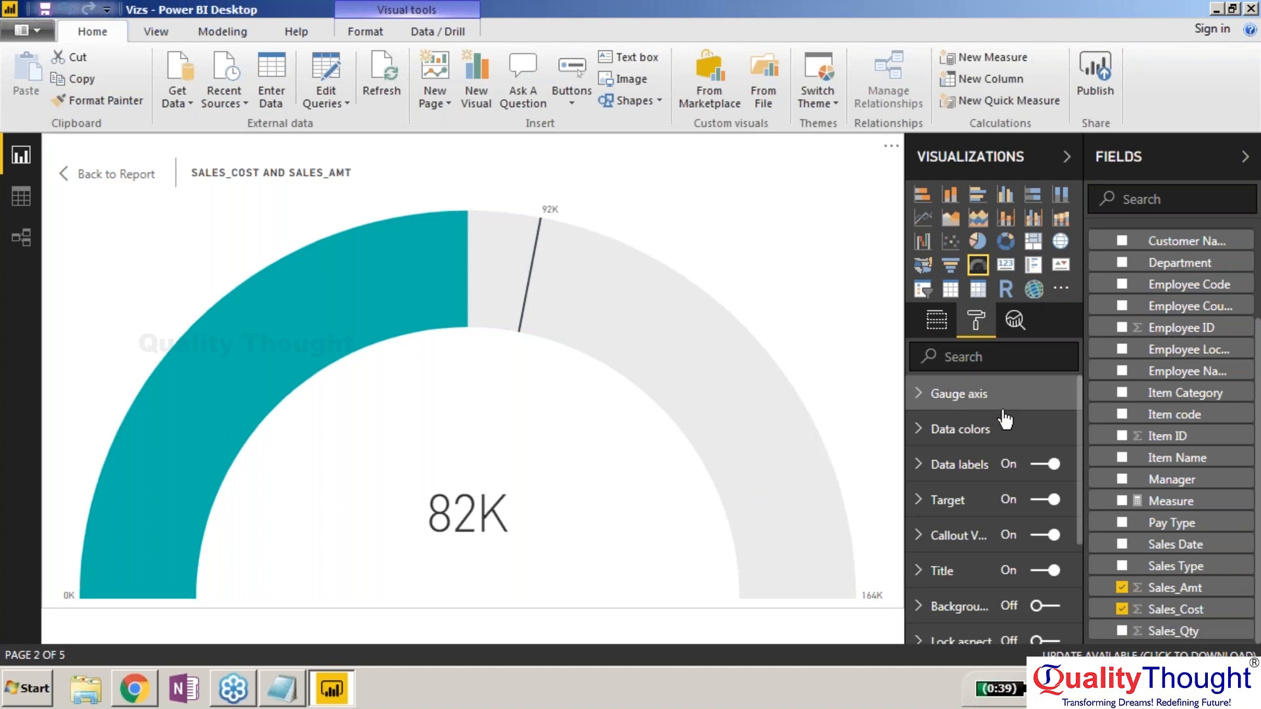
{"action": "left_click", "coordinate": [929, 429]}
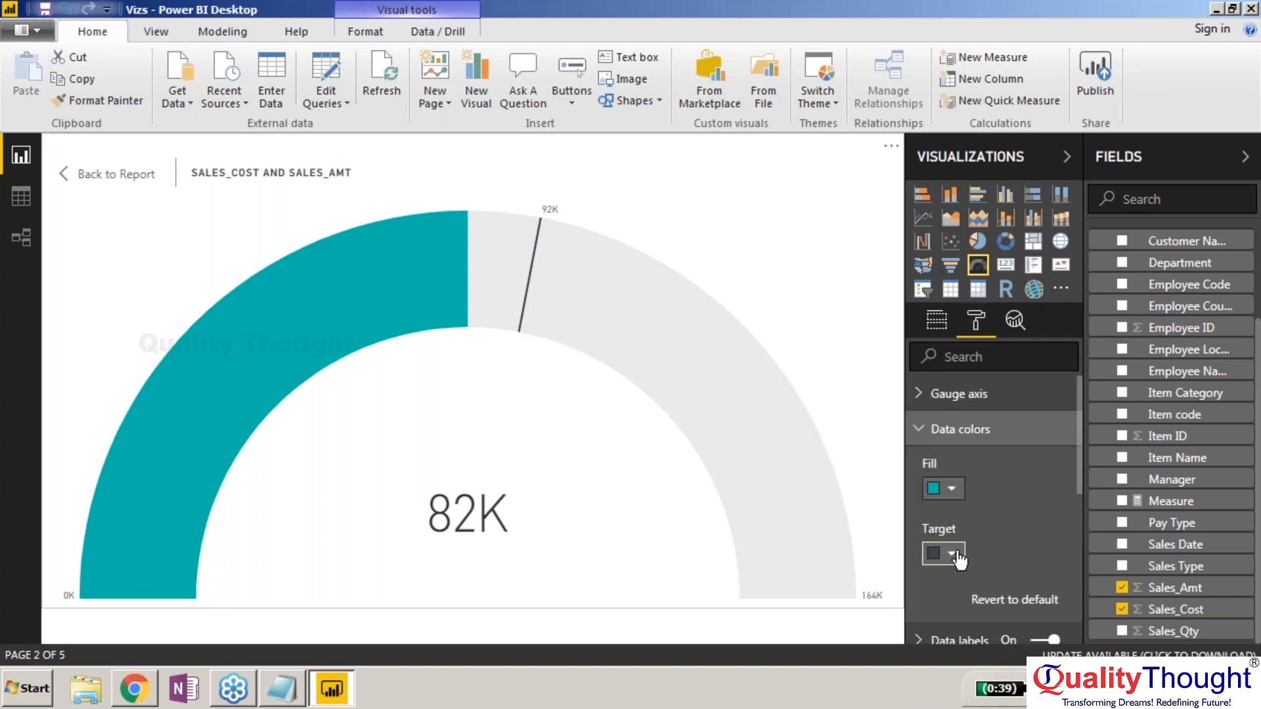
{"action": "left_click", "coordinate": [950, 489]}
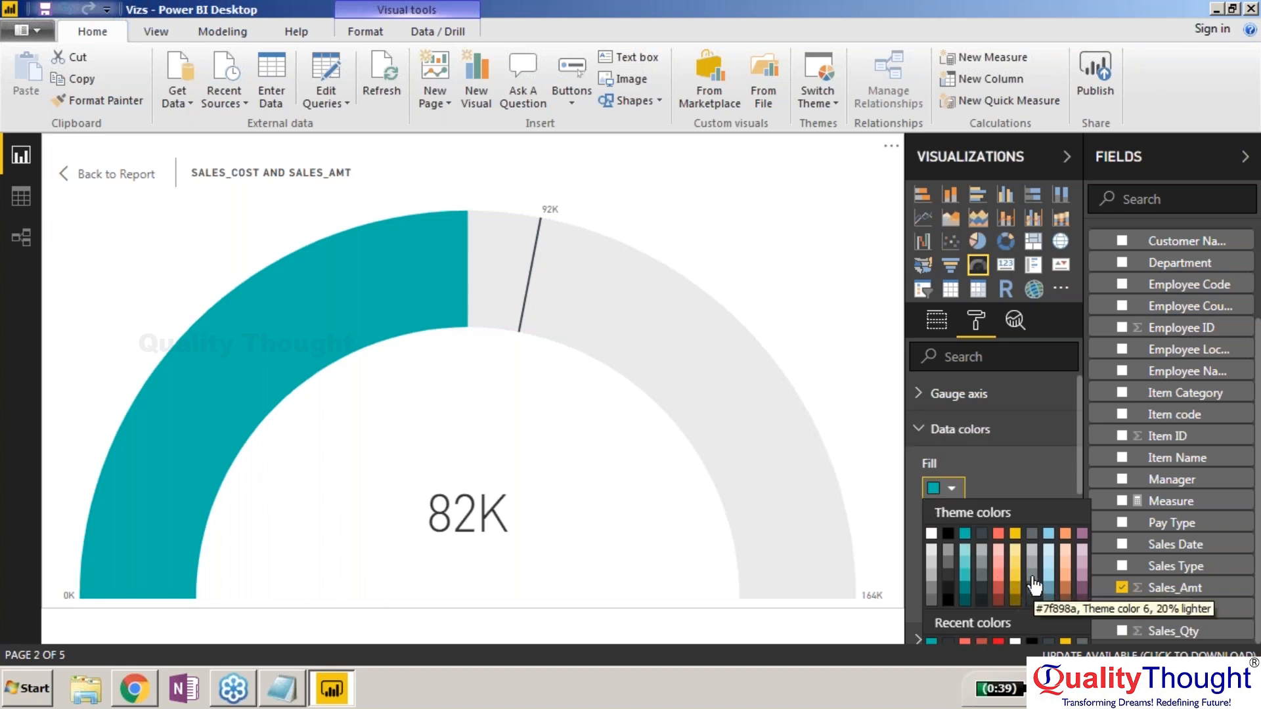
{"action": "left_click", "coordinate": [1065, 578]}
{"action": "left_click", "coordinate": [946, 489]}
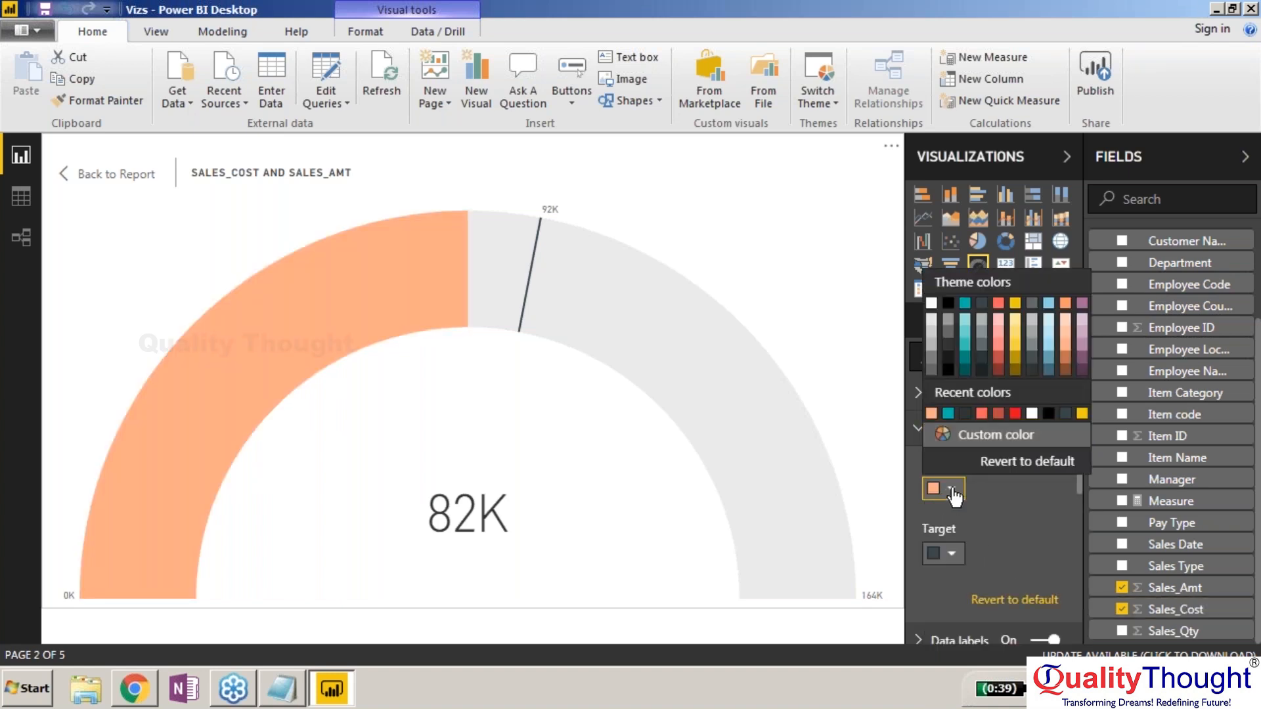
{"action": "left_click", "coordinate": [951, 487]}
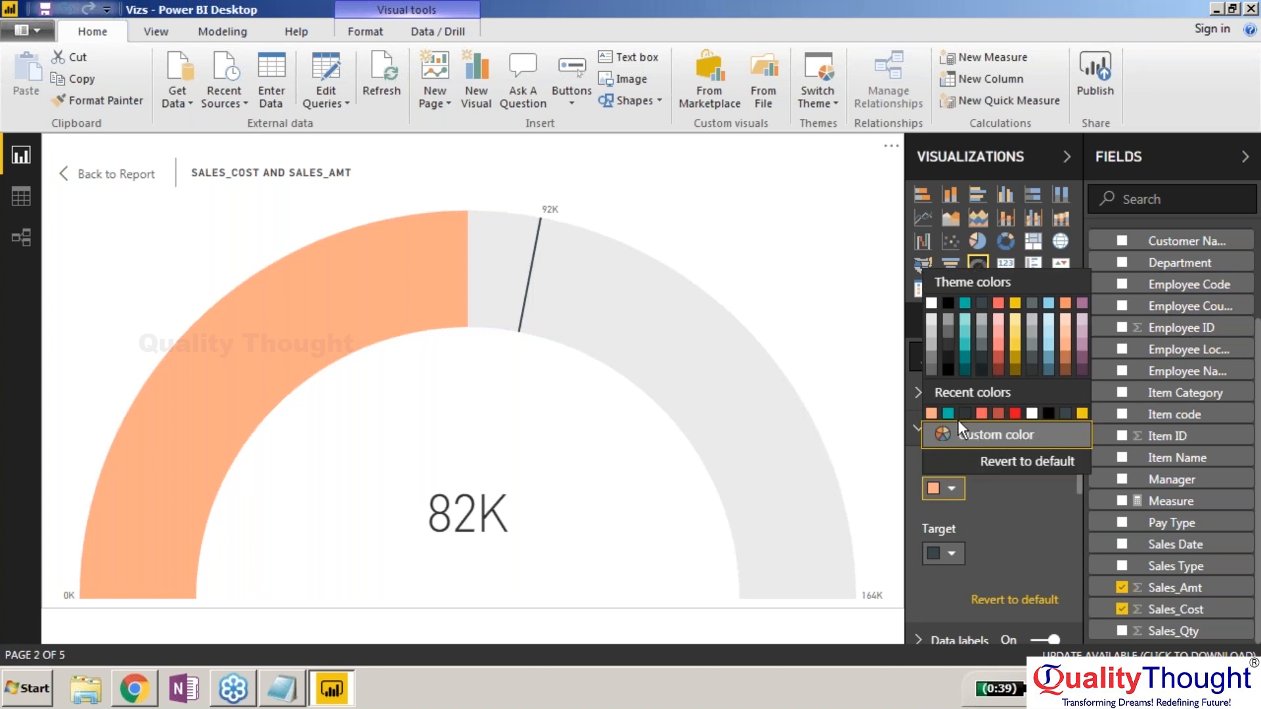
{"action": "left_click", "coordinate": [948, 414]}
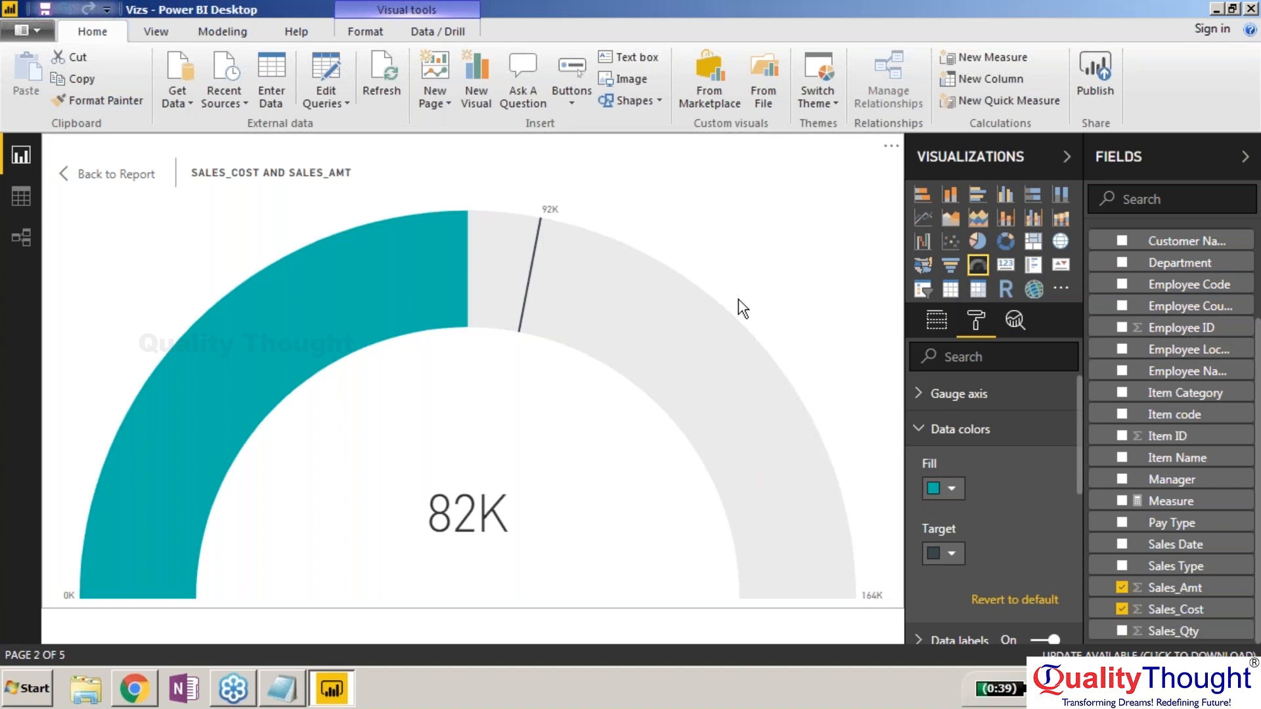
Return to the report page and add a compact card showing Sales_Amt below the waterfall chart.
{"action": "left_click", "coordinate": [131, 174]}
{"action": "left_click", "coordinate": [419, 427]}
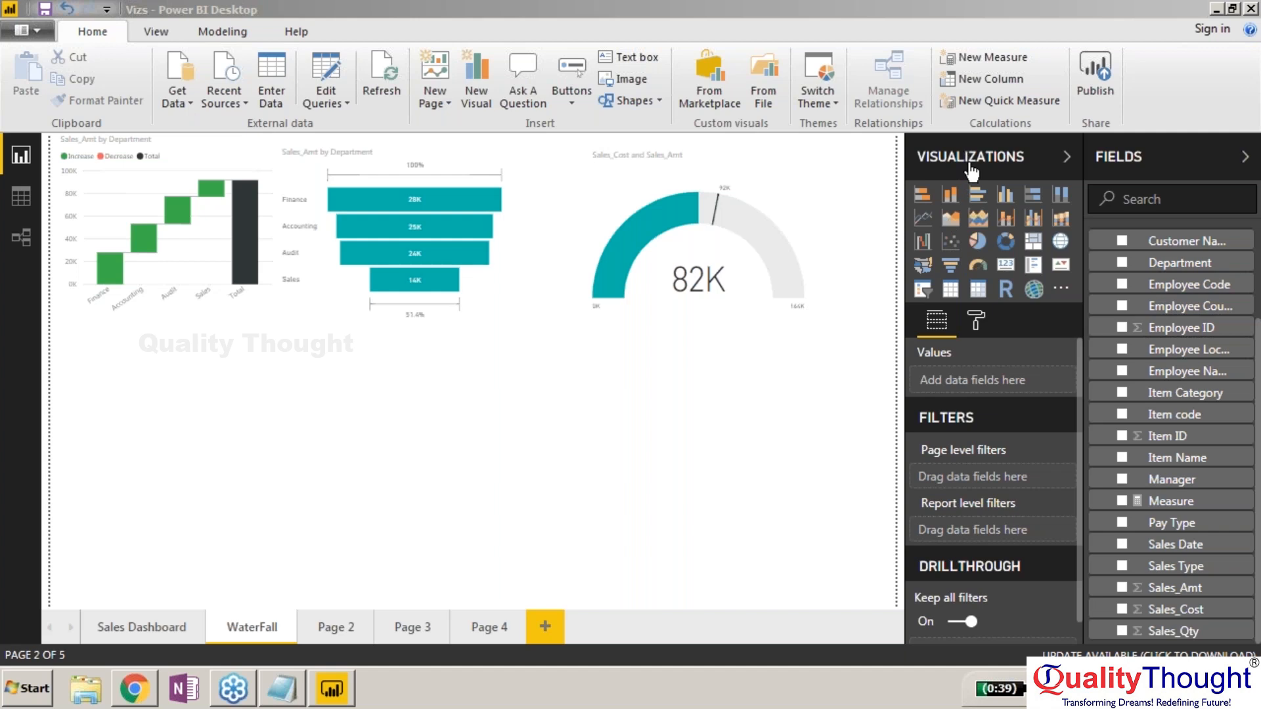
{"action": "left_click", "coordinate": [1032, 267]}
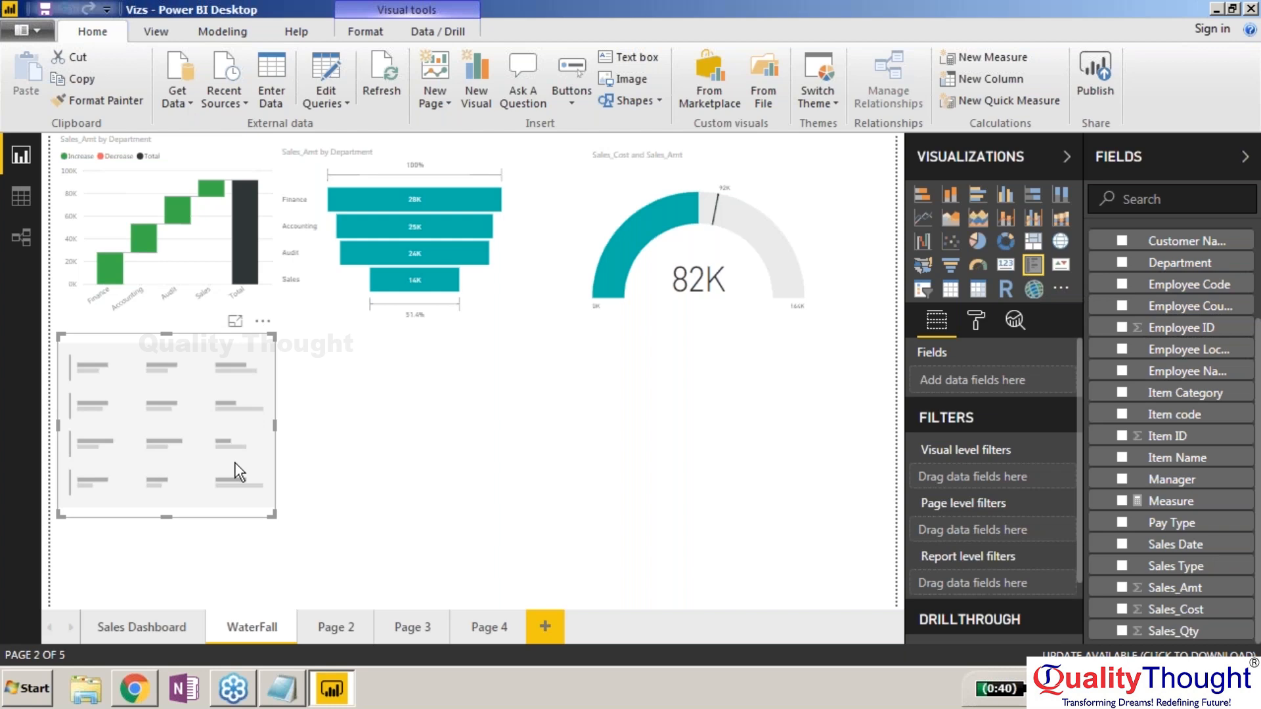
{"action": "left_click", "coordinate": [1004, 265]}
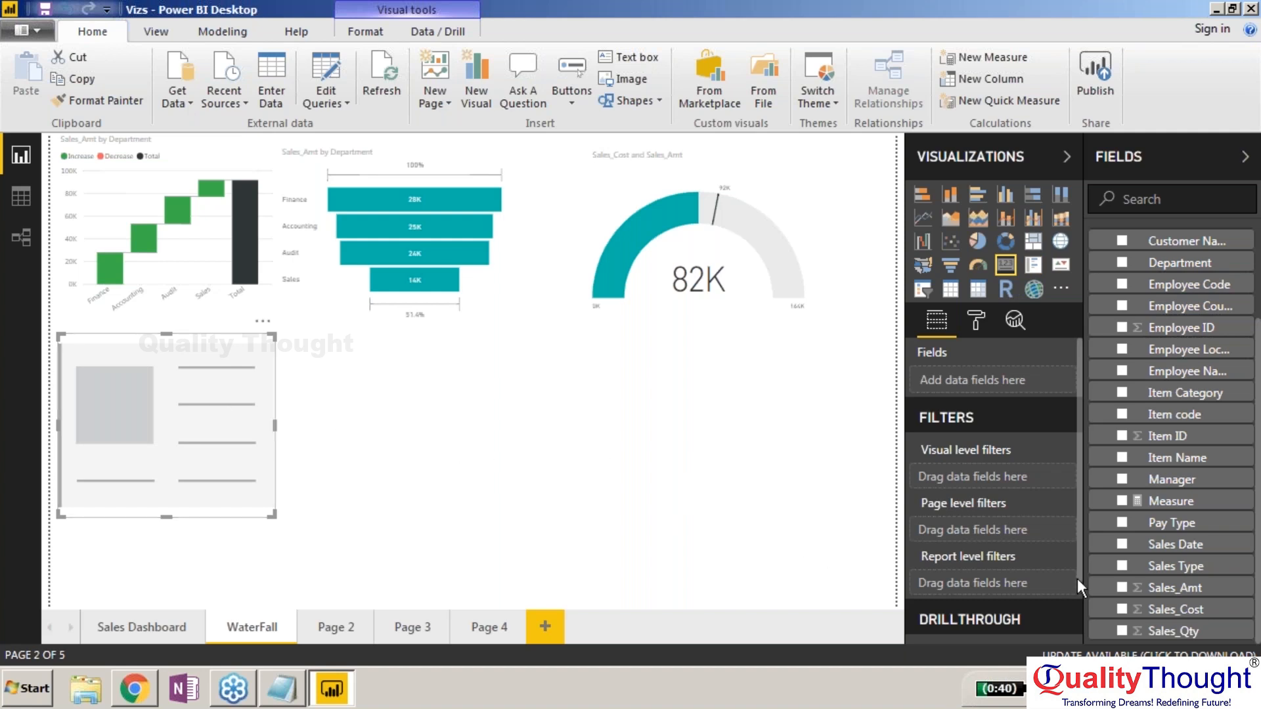
{"action": "left_click", "coordinate": [1121, 588]}
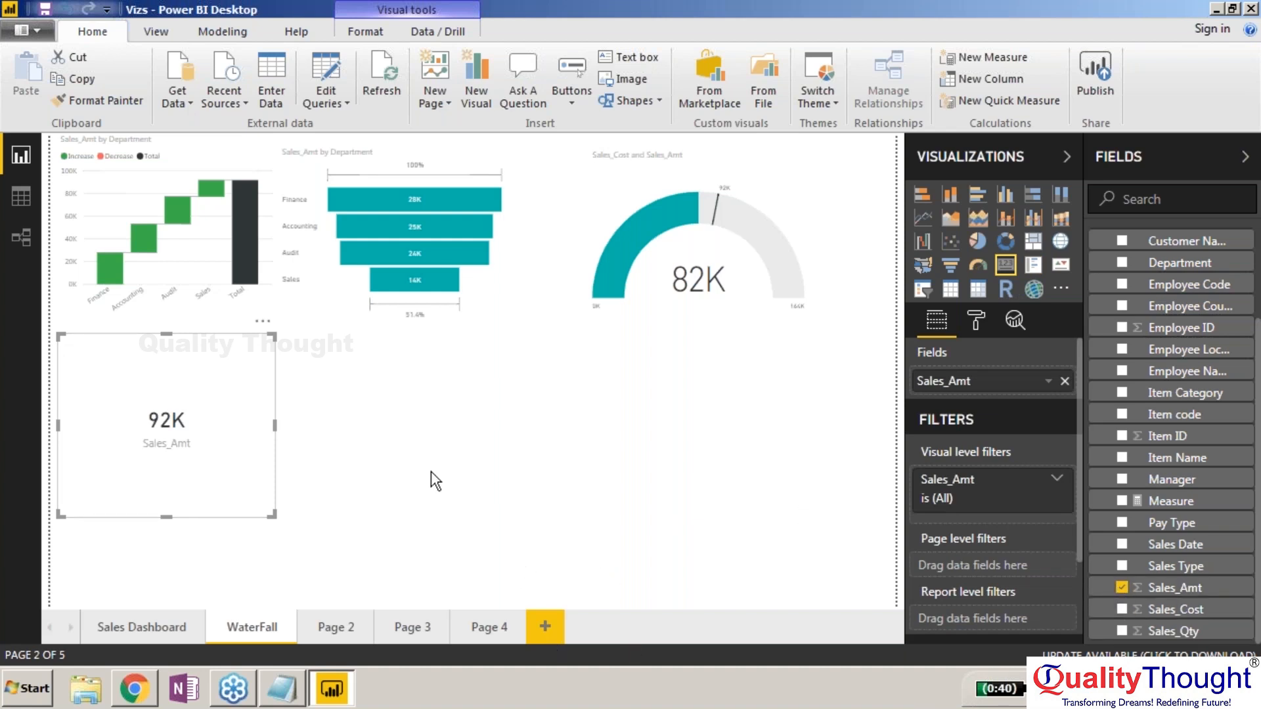
{"action": "left_click_drag", "start_coordinate": [270, 519], "coordinate": [255, 405]}
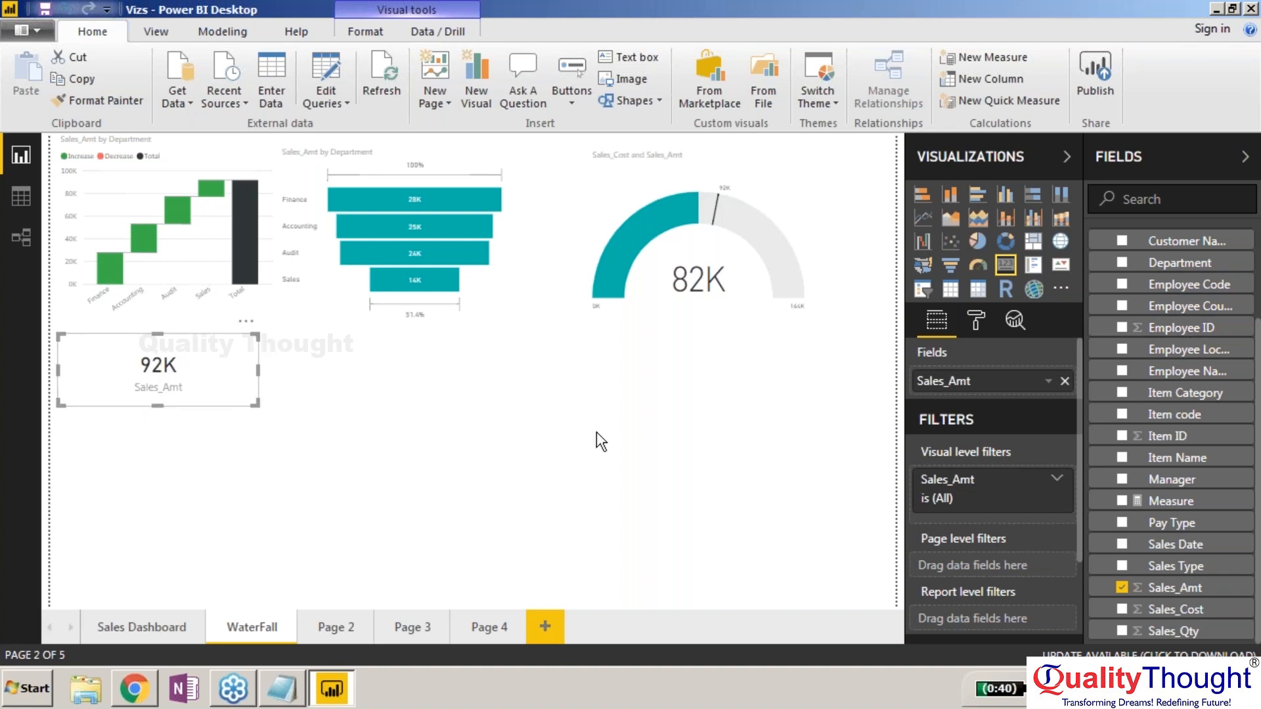
Set the Sales_Amt card's data label colour to red and deselect the card.
{"action": "left_click", "coordinate": [974, 319]}
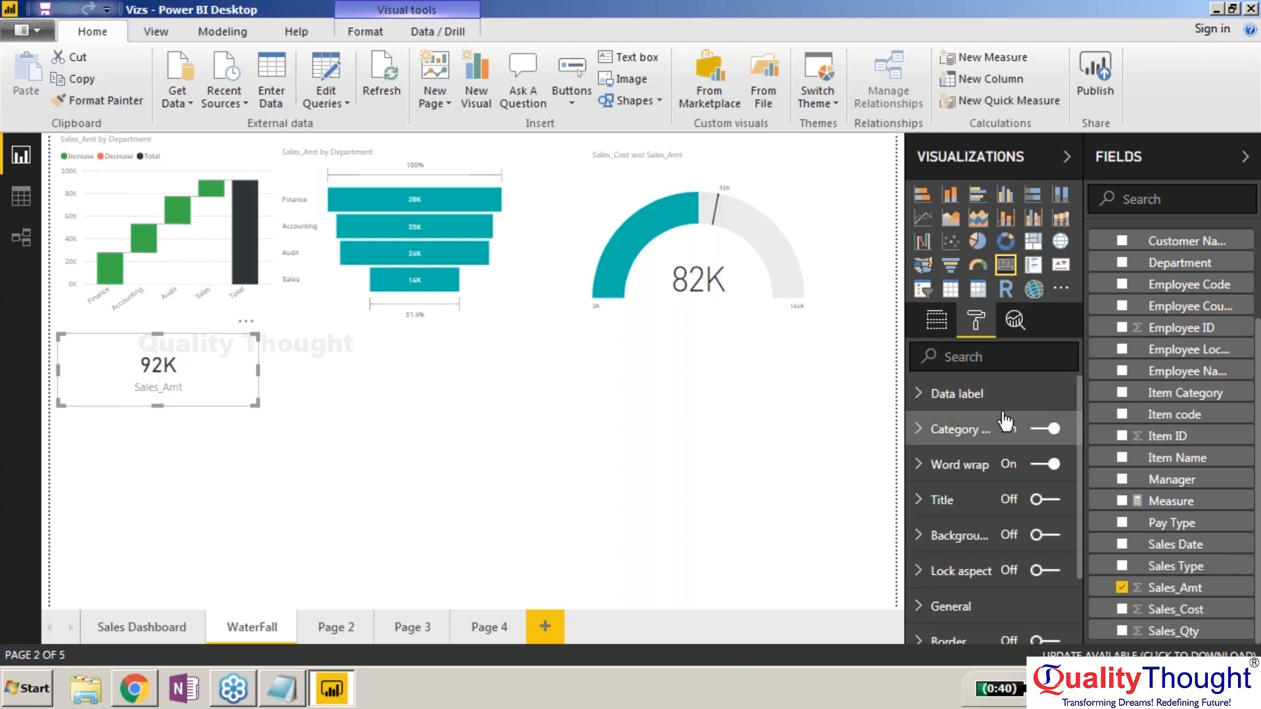
{"action": "left_click", "coordinate": [987, 410]}
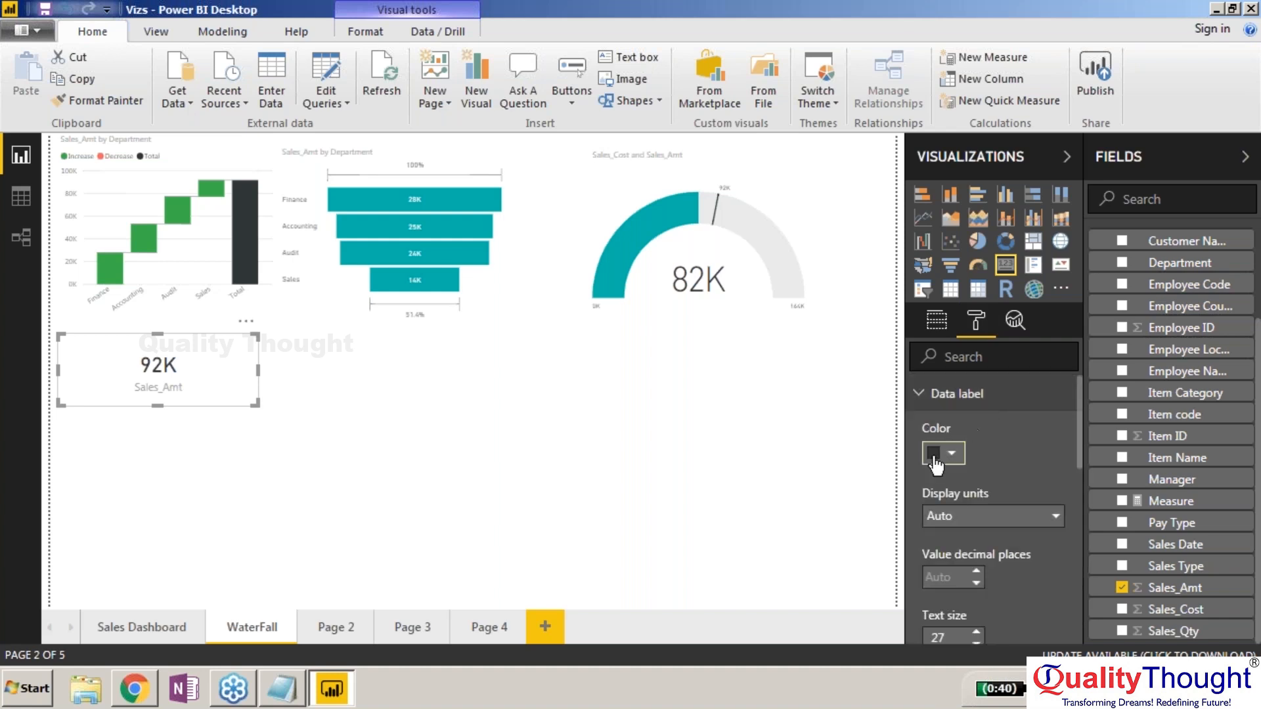
{"action": "left_click", "coordinate": [950, 453]}
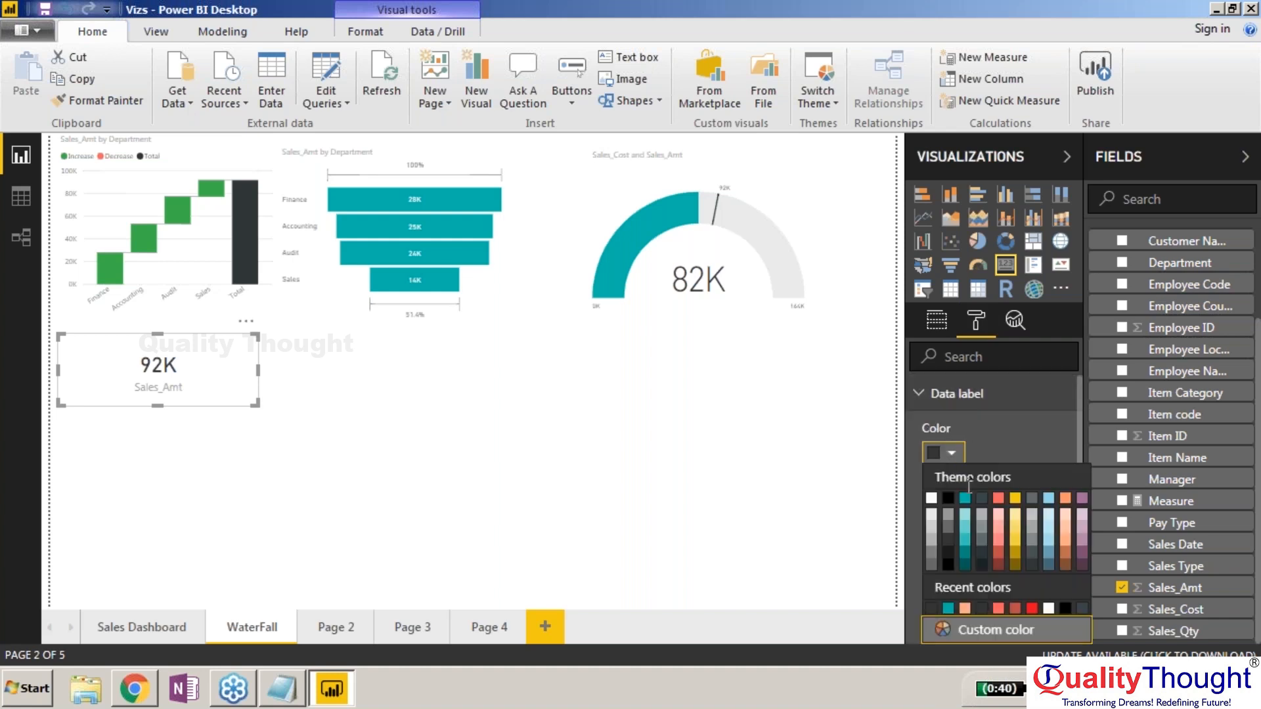
{"action": "left_click", "coordinate": [1031, 608]}
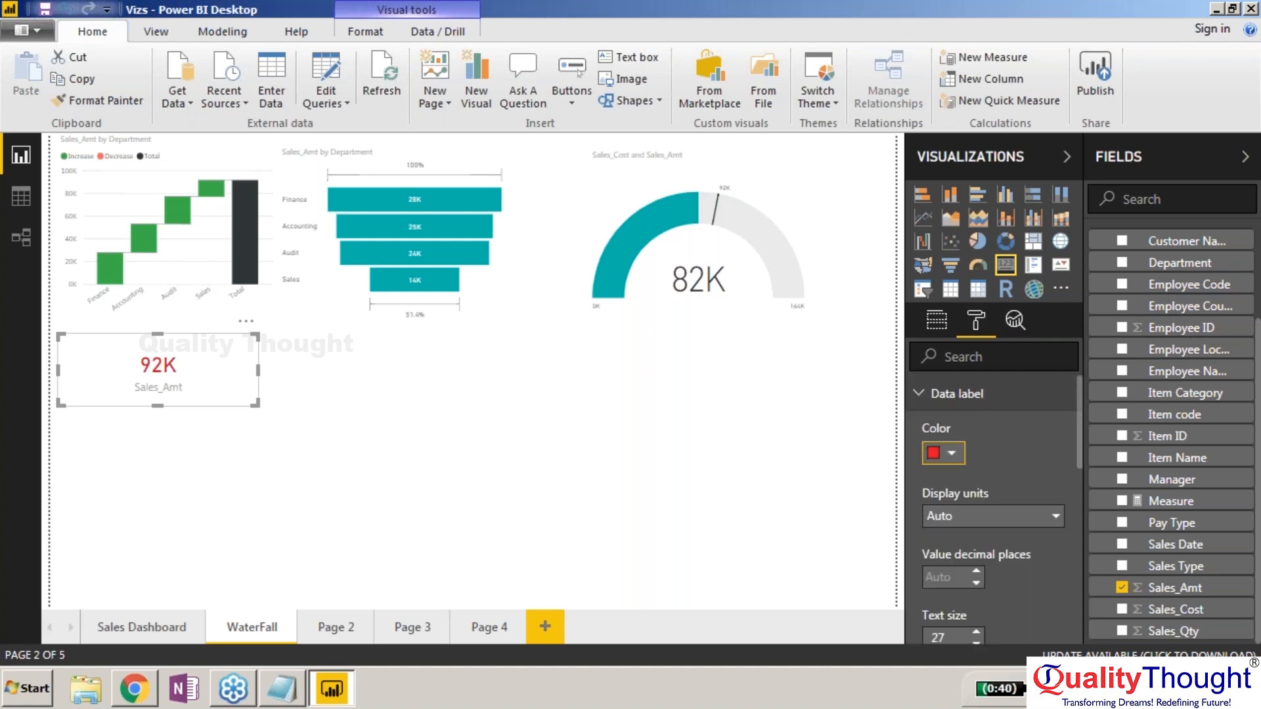
{"action": "left_click", "coordinate": [773, 463]}
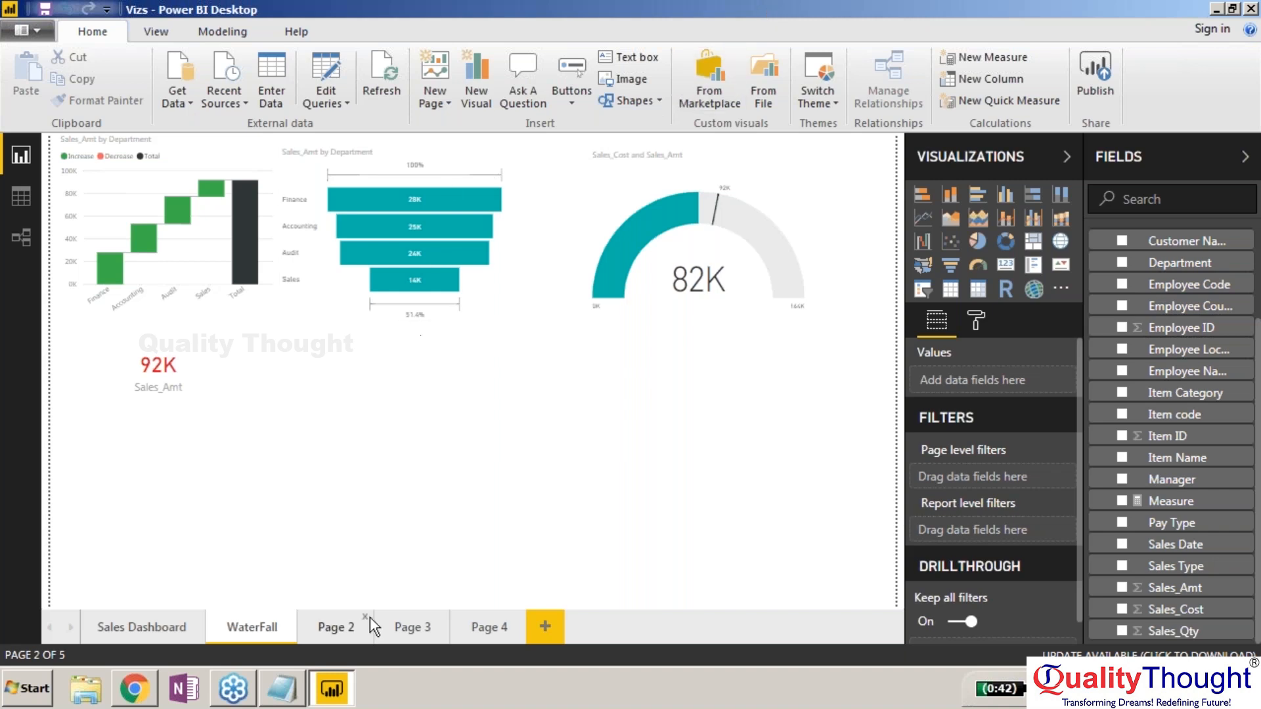
Rename the empty report page Page 2 as Data Drill Down.
{"action": "left_click", "coordinate": [326, 628]}
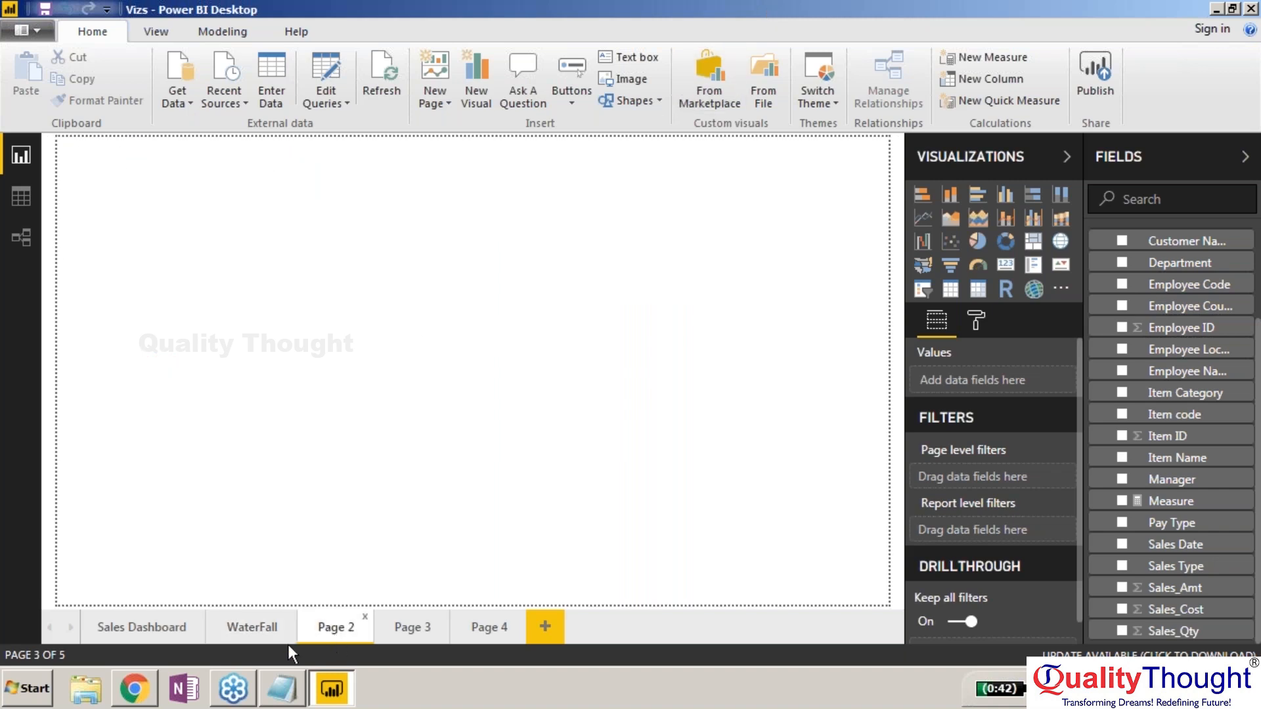
{"action": "right_click", "coordinate": [348, 627]}
{"action": "left_click", "coordinate": [420, 558]}
{"action": "type", "text": "Data Dr"}
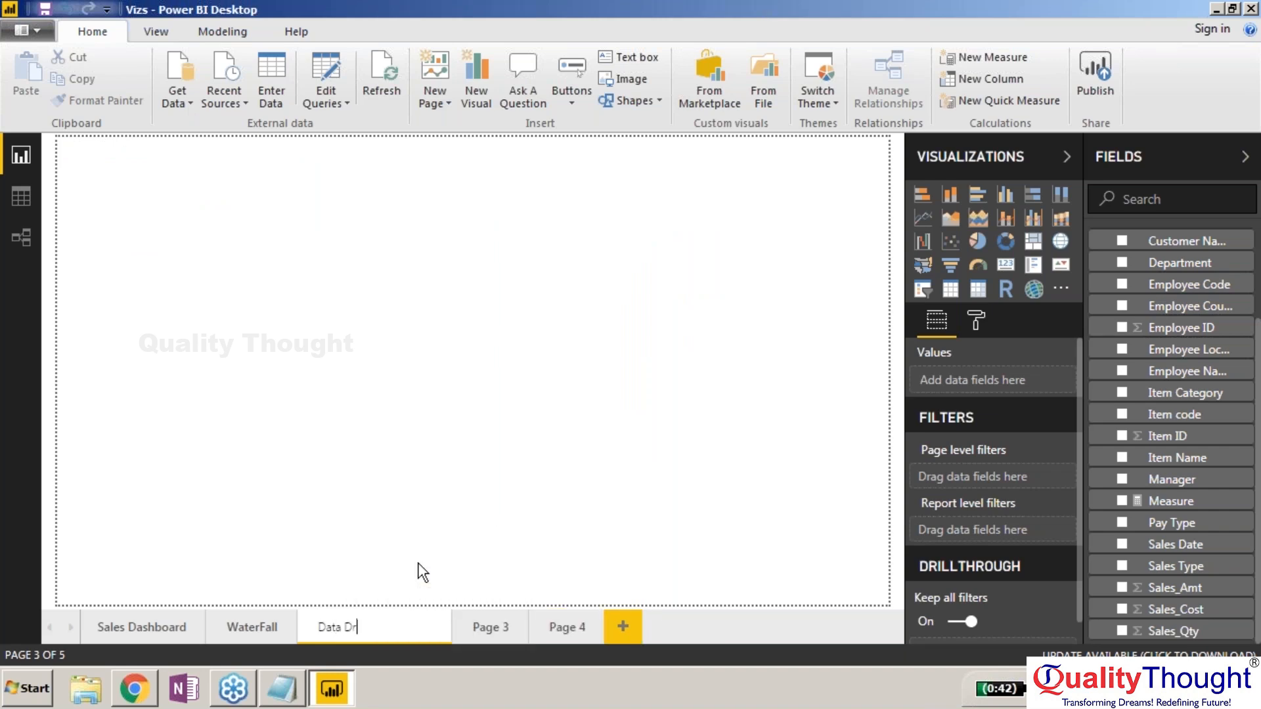
{"action": "type", "text": "ill Down"}
{"action": "key", "text": "Return"}
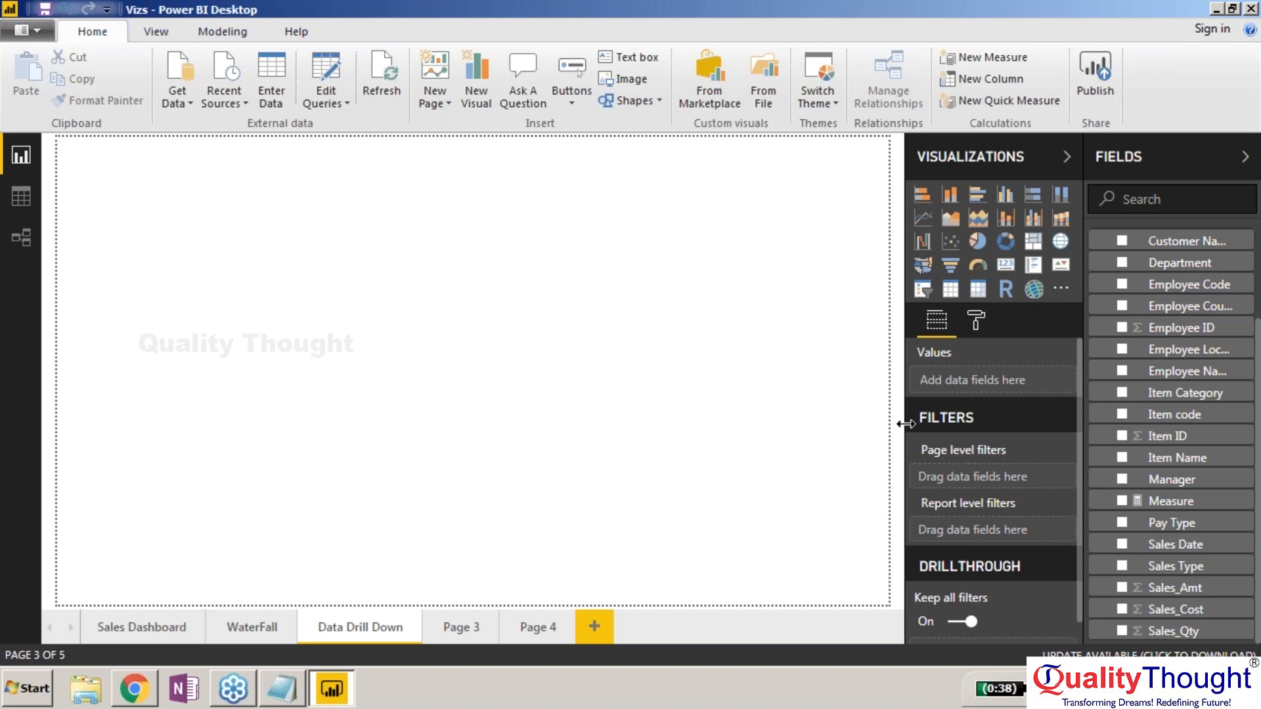
Widen the Visualizations area over the report canvas and go to the start of the DIY_SALES_BDCS field list.
{"action": "left_click_drag", "start_coordinate": [906, 424], "coordinate": [699, 446]}
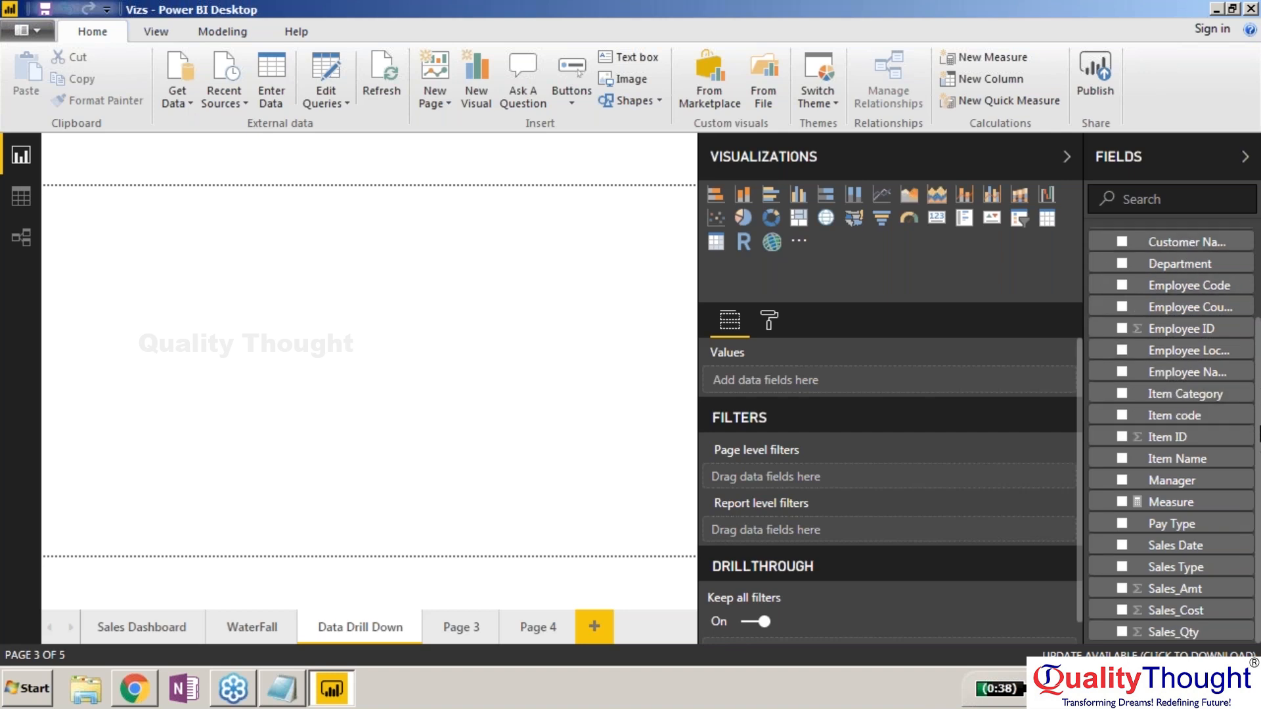
{"action": "scroll", "coordinate": [1258, 434], "scroll_direction": "up", "scroll_amount": 3}
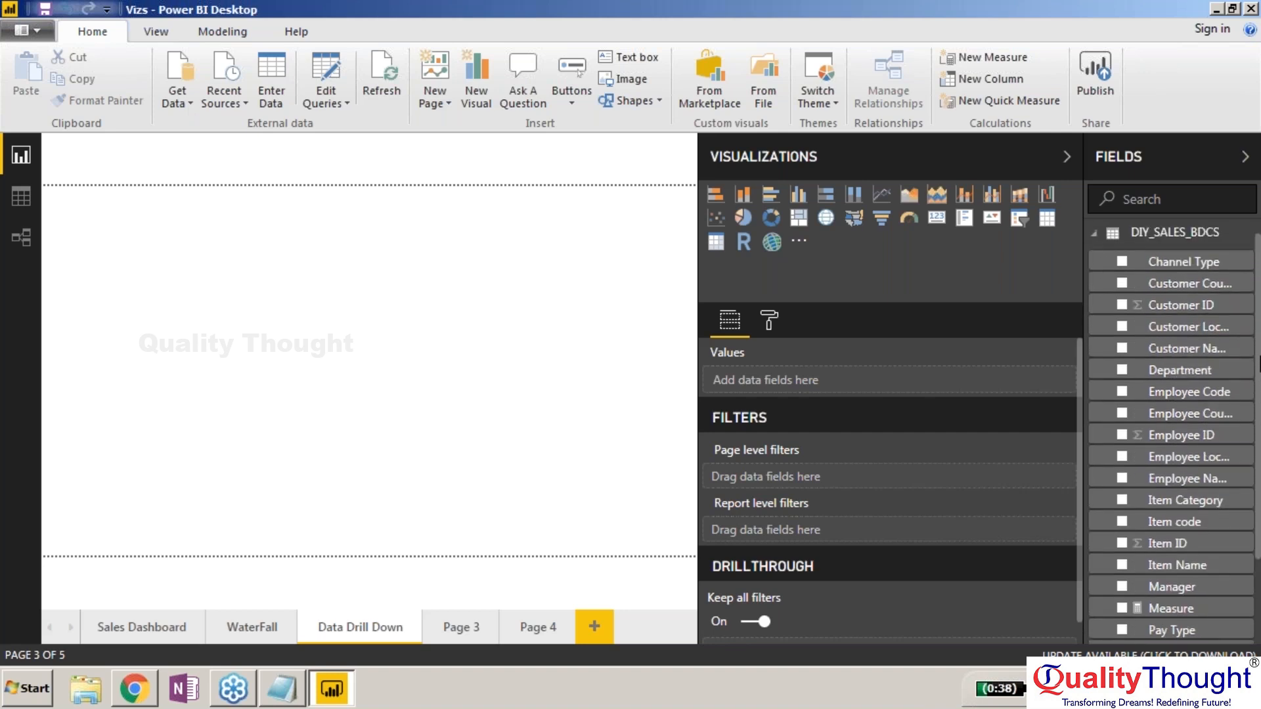
Create a new hierarchy from the Customer Country field, expand it and rename it Customer Geography.
{"action": "right_click", "coordinate": [1182, 292]}
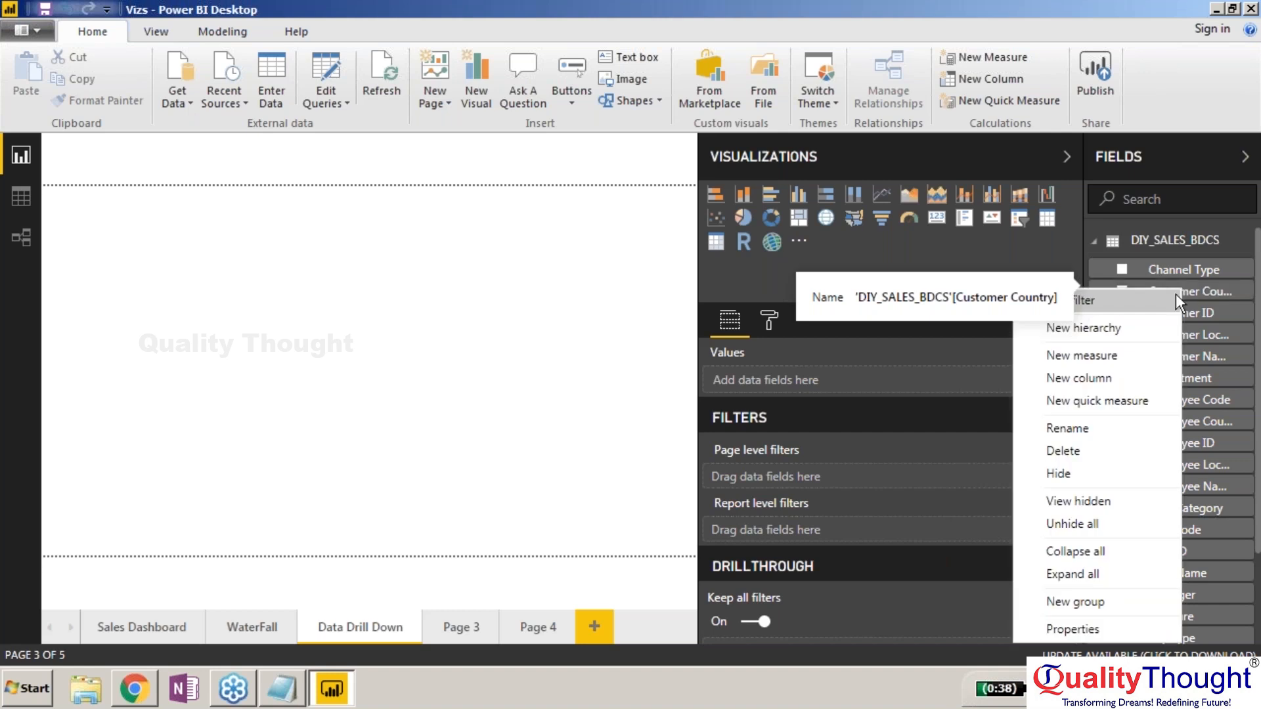
{"action": "left_click", "coordinate": [1151, 329]}
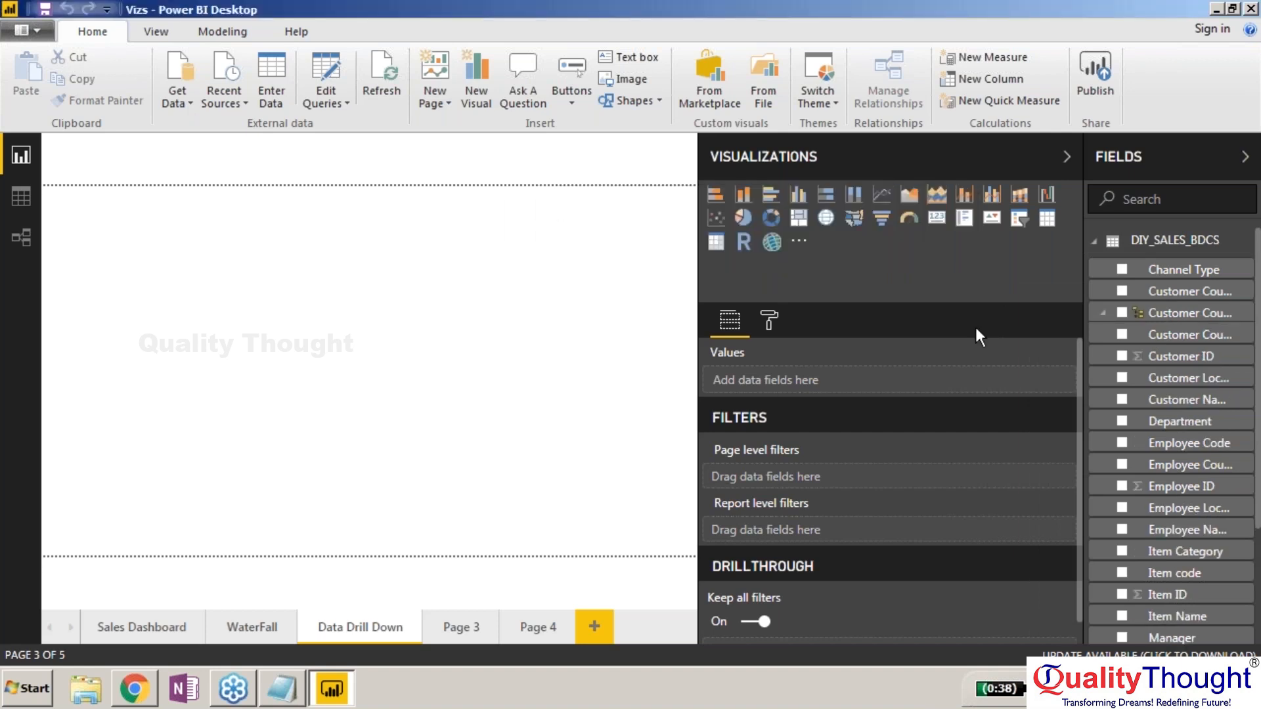
{"action": "left_click", "coordinate": [1103, 318]}
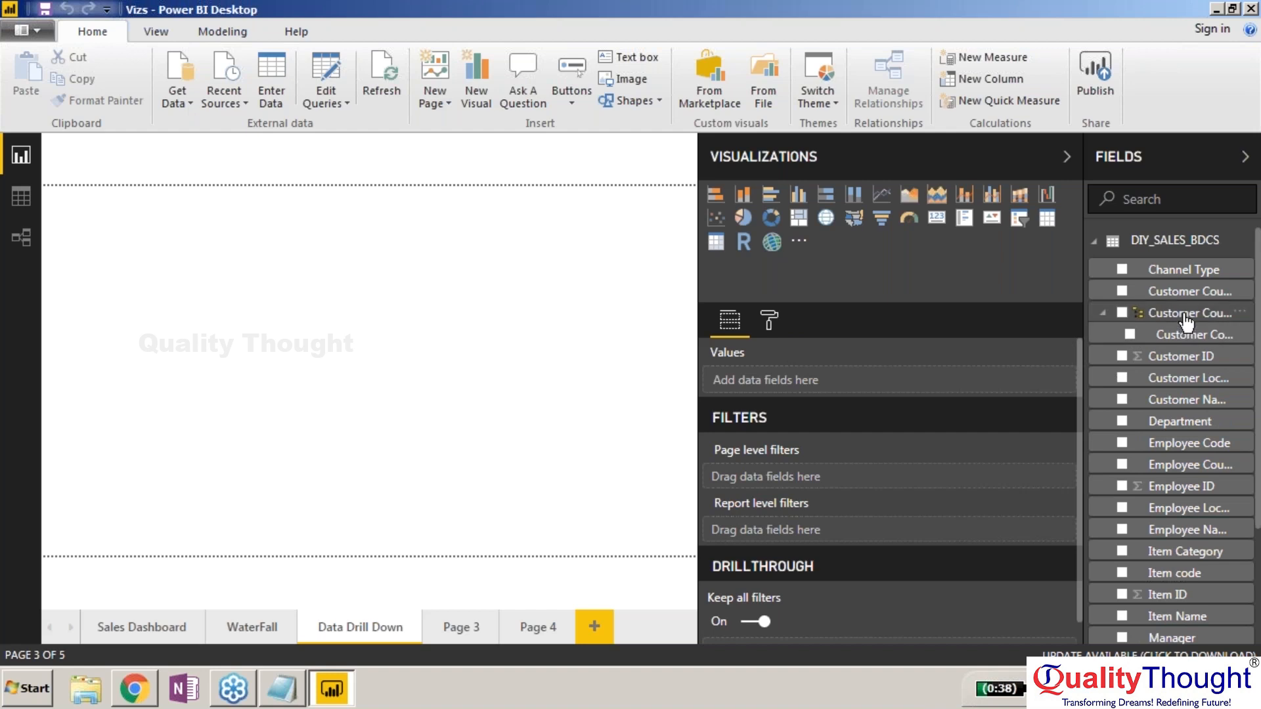
{"action": "right_click", "coordinate": [1186, 322]}
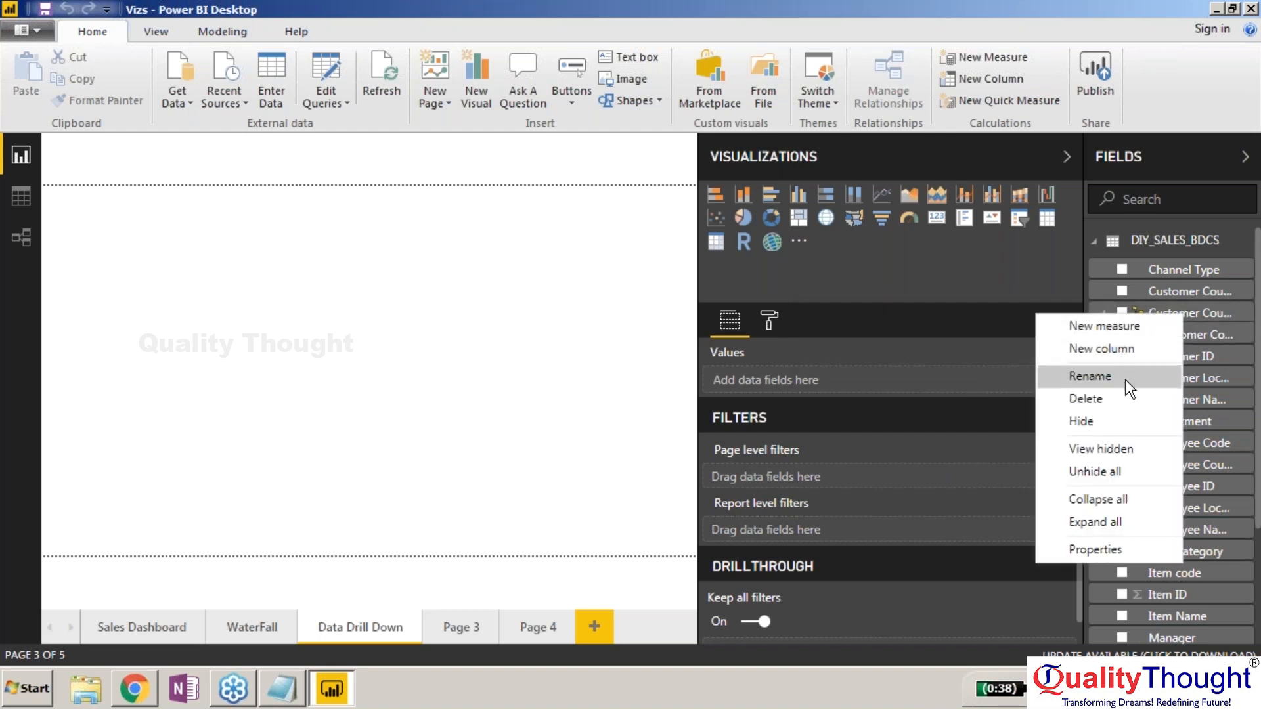
{"action": "left_click", "coordinate": [1090, 376]}
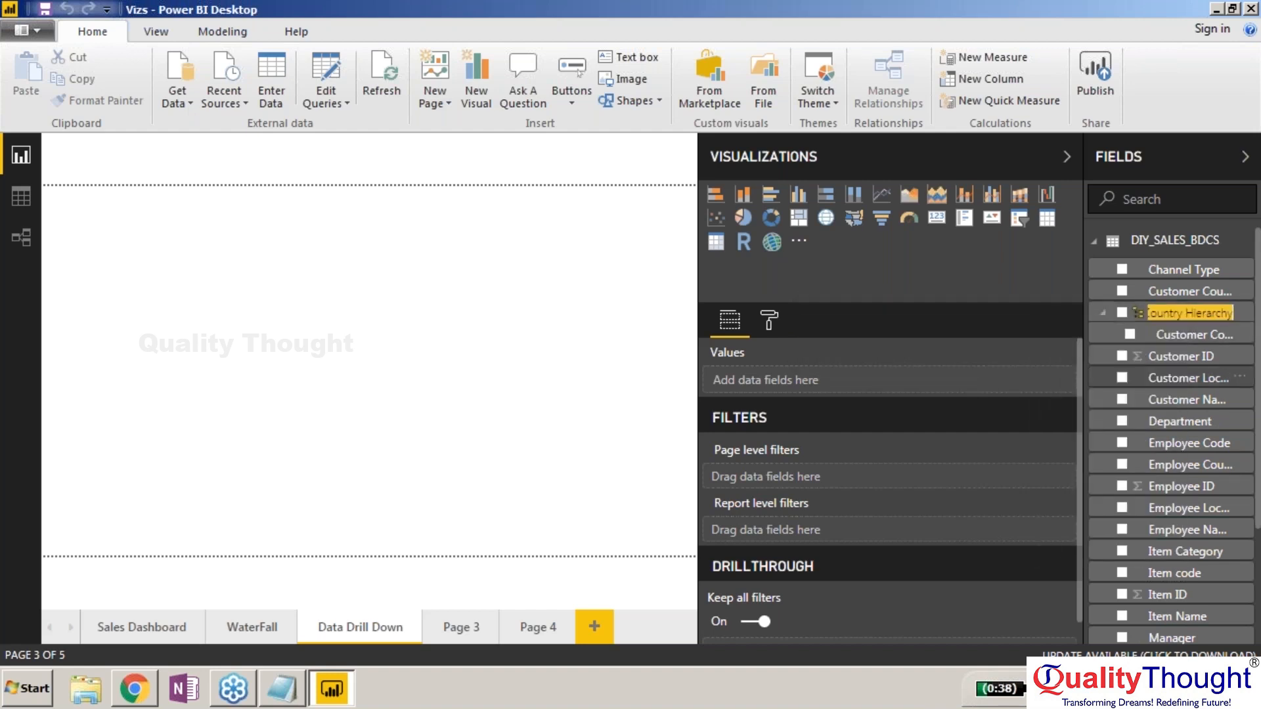
{"action": "type", "text": "Customer"}
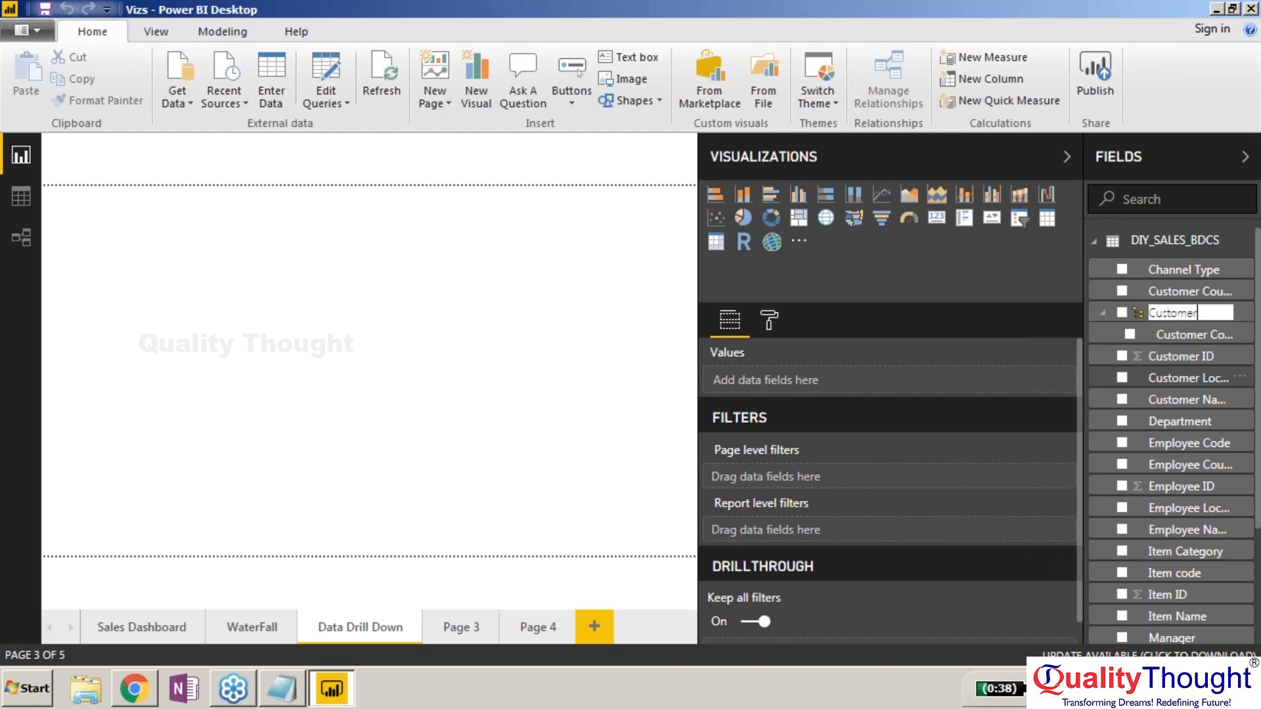
{"action": "type", "text": " Geography"}
{"action": "key", "text": "Return"}
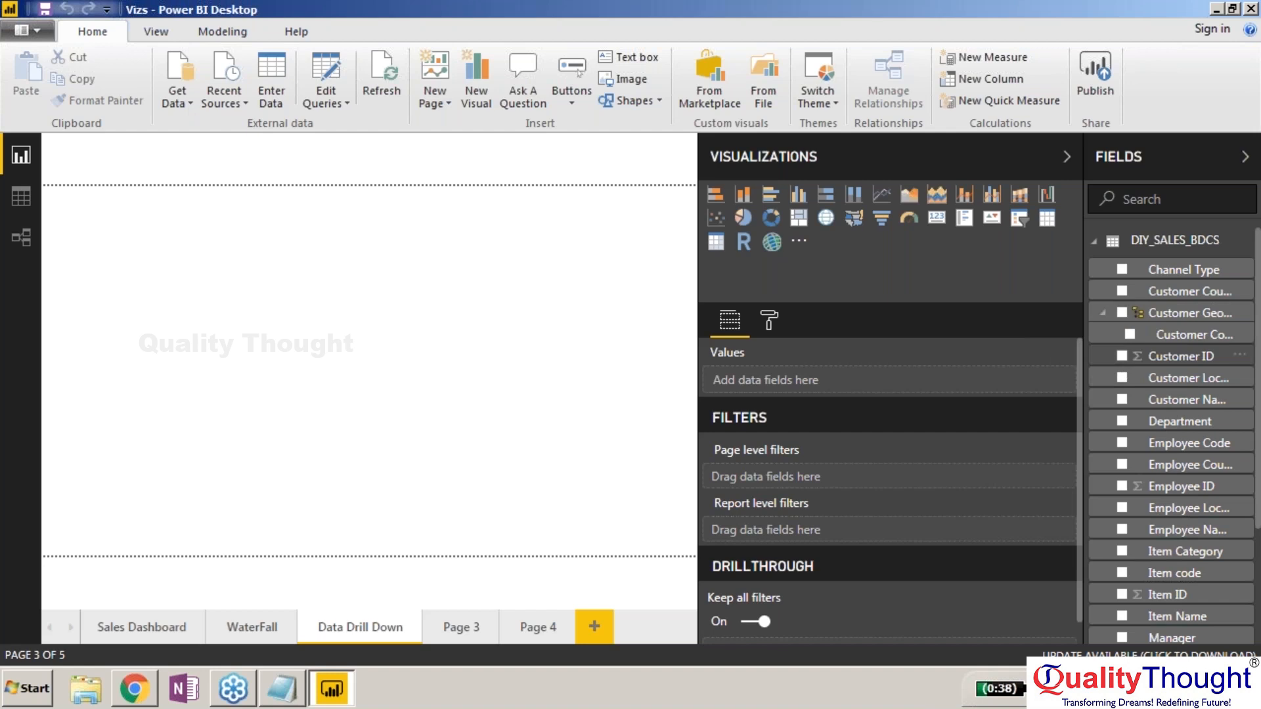
Widen the field list until the full field names show and collapse the Customer Geography hierarchy.
{"action": "left_click_drag", "start_coordinate": [1083, 357], "coordinate": [518, 312]}
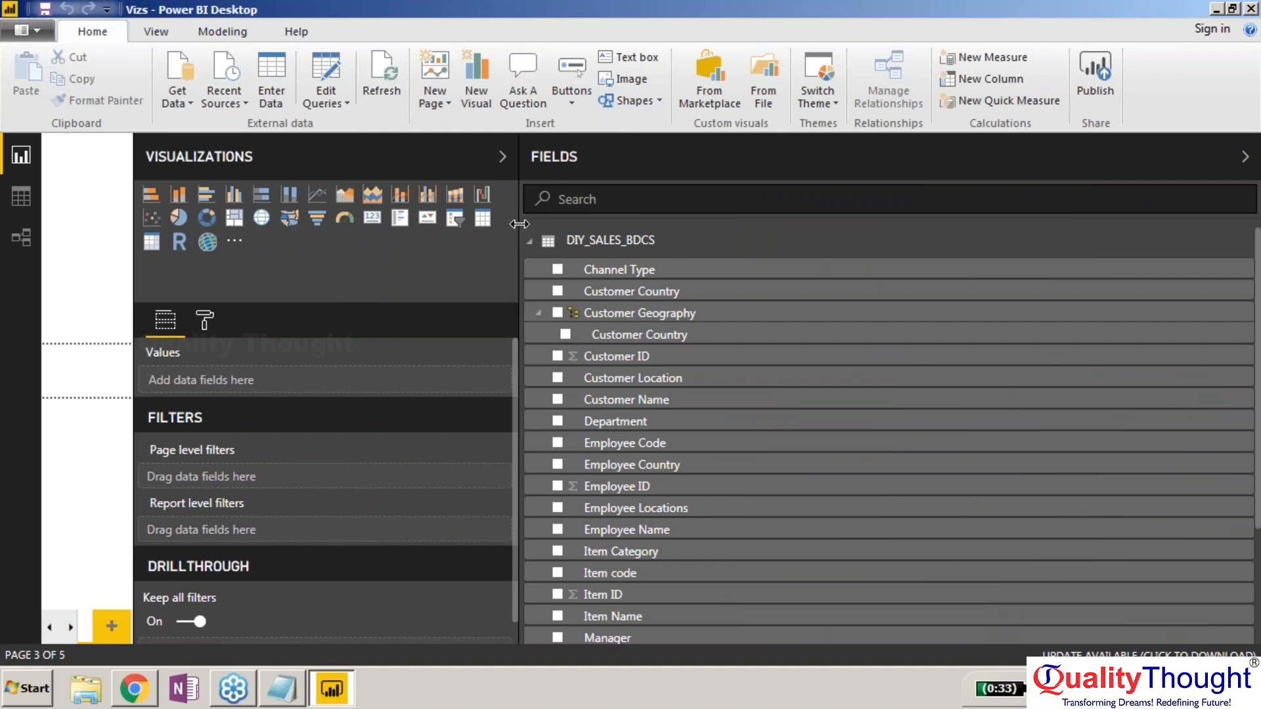
{"action": "left_click_drag", "start_coordinate": [518, 222], "coordinate": [428, 237]}
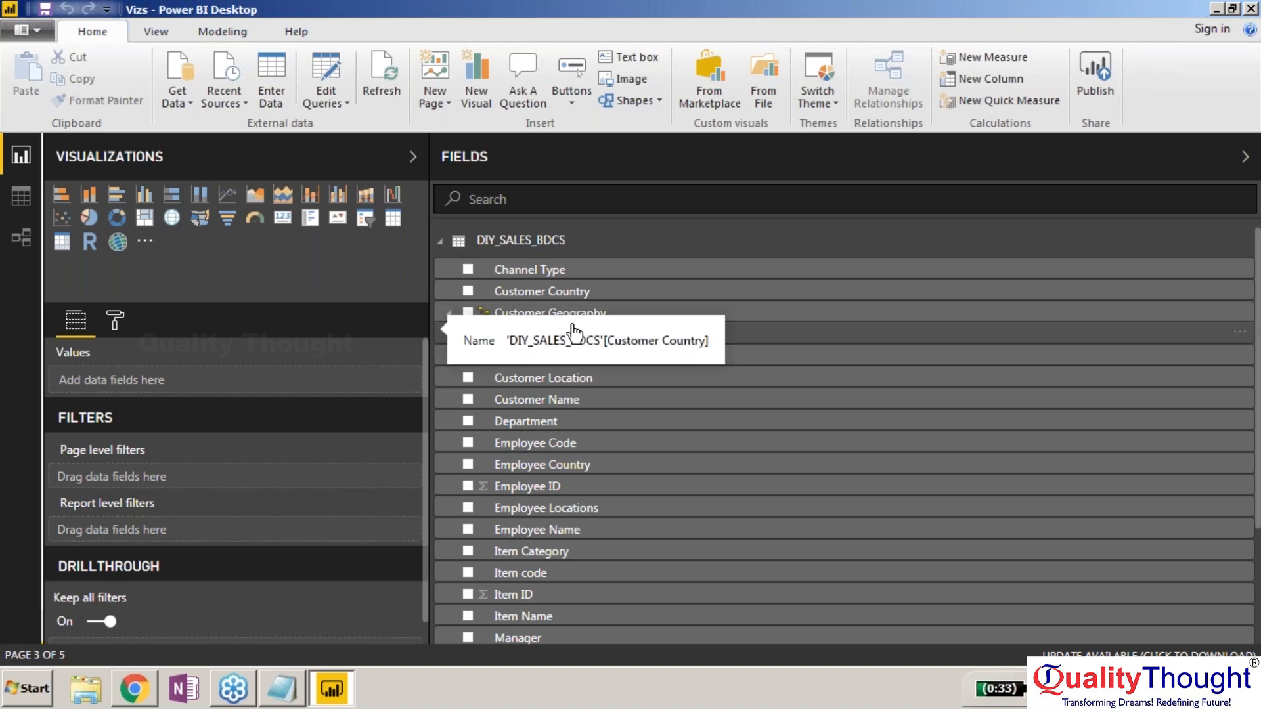
{"action": "left_click", "coordinate": [450, 314]}
{"action": "left_click", "coordinate": [451, 314]}
{"action": "left_click", "coordinate": [451, 314]}
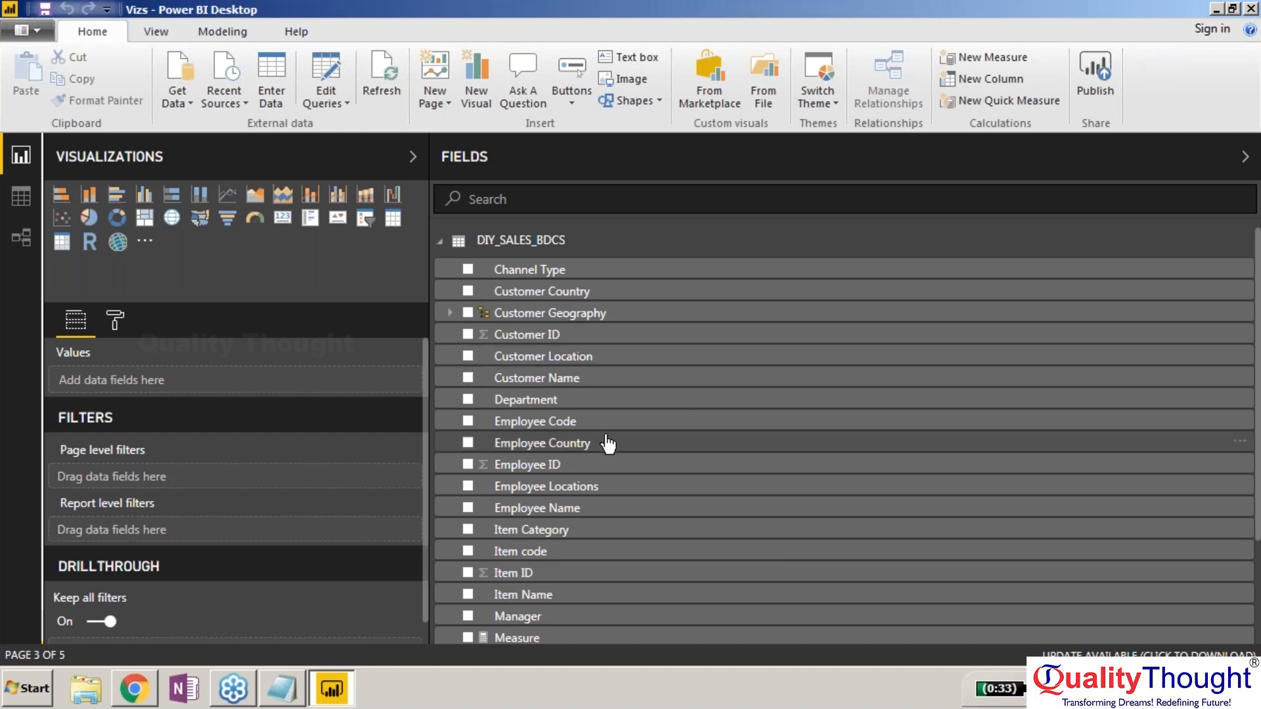
Add the Customer Location field to the Customer Geography hierarchy and check the hierarchy's levels.
{"action": "left_click", "coordinate": [539, 357]}
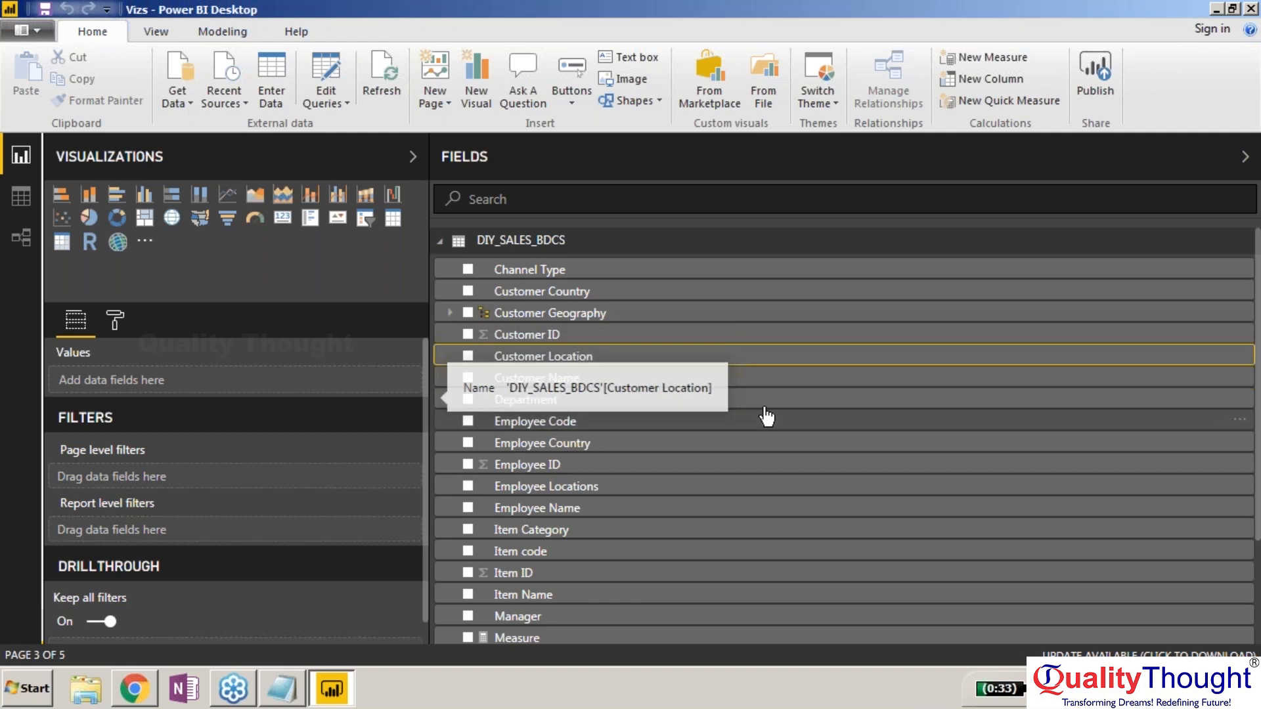
{"action": "right_click", "coordinate": [725, 360]}
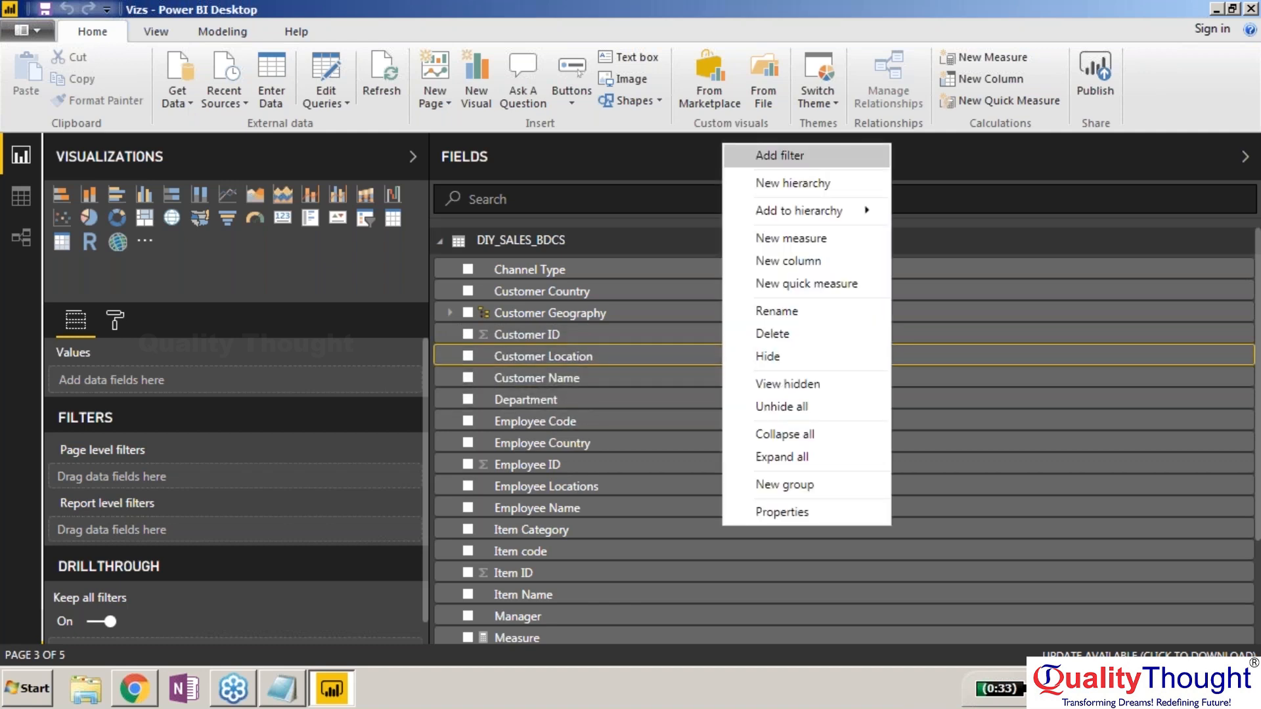
{"action": "mouse_move", "coordinate": [790, 209]}
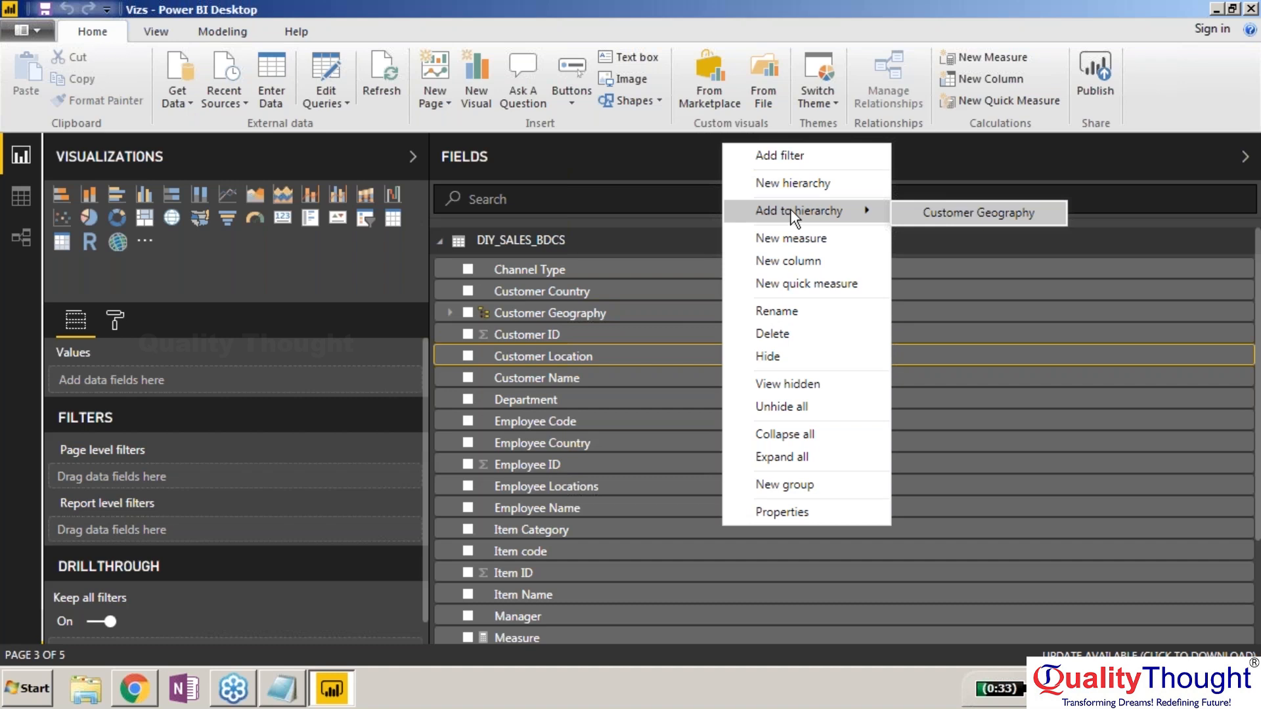
{"action": "left_click", "coordinate": [940, 210]}
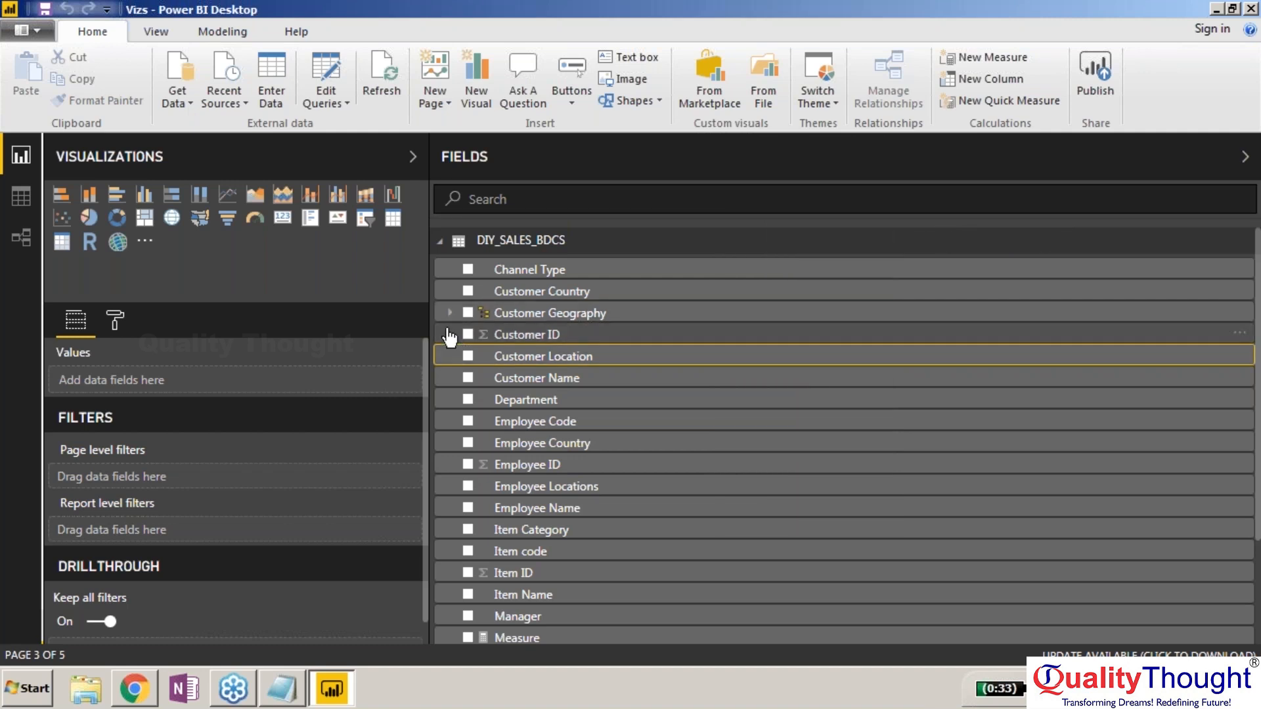
{"action": "left_click", "coordinate": [449, 313]}
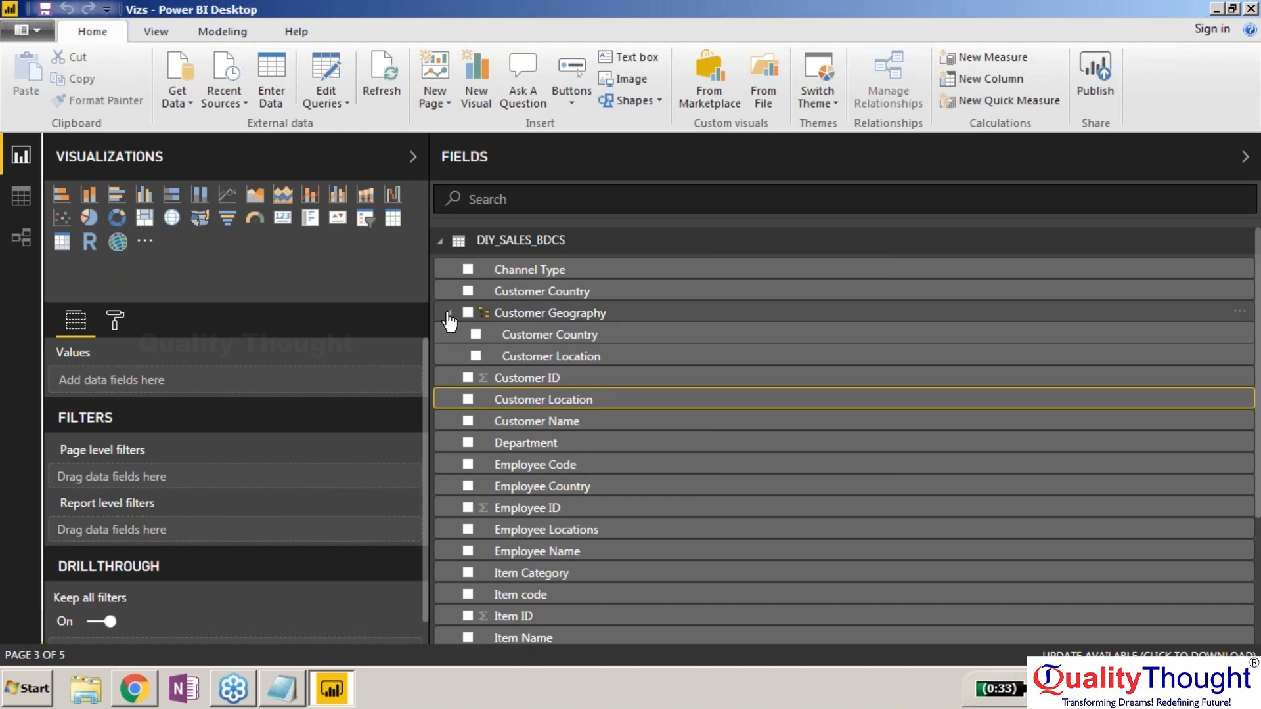
{"action": "left_click", "coordinate": [449, 313]}
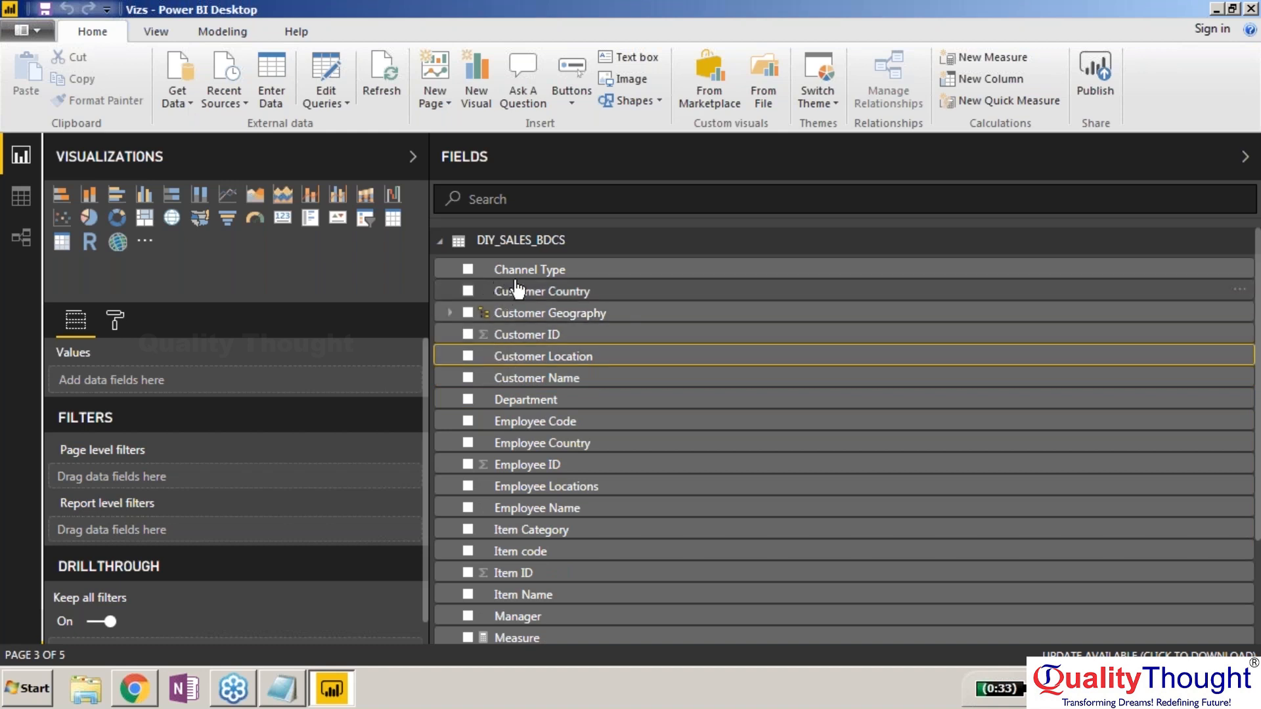
Add the Customer Name field to the Customer Geography hierarchy and expand the hierarchy.
{"action": "right_click", "coordinate": [505, 384]}
{"action": "mouse_move", "coordinate": [582, 206]}
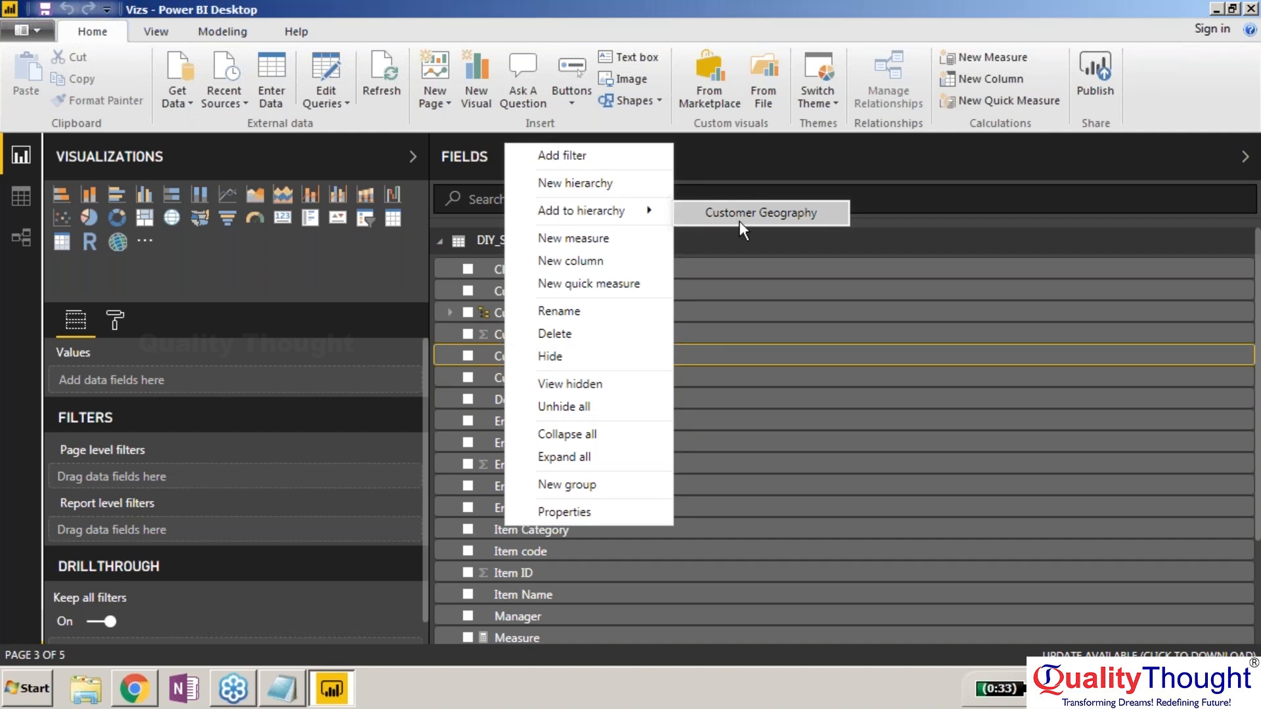
{"action": "left_click", "coordinate": [715, 209]}
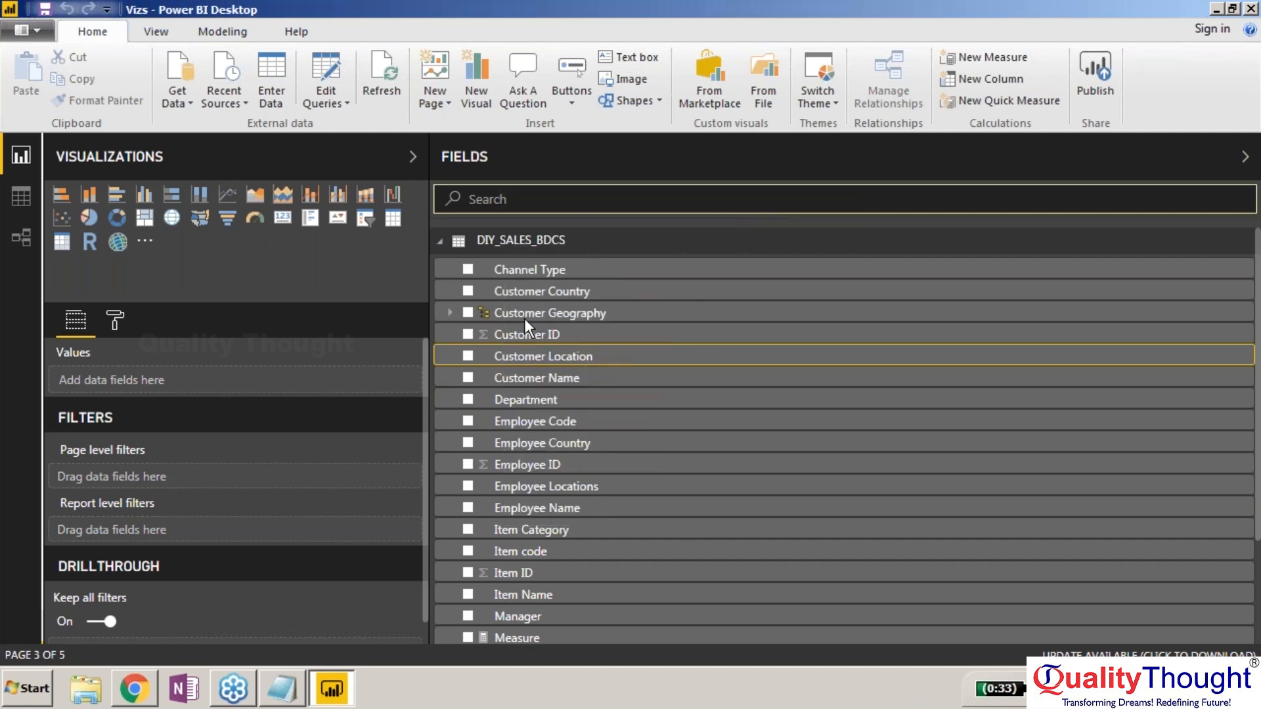
{"action": "left_click", "coordinate": [450, 313]}
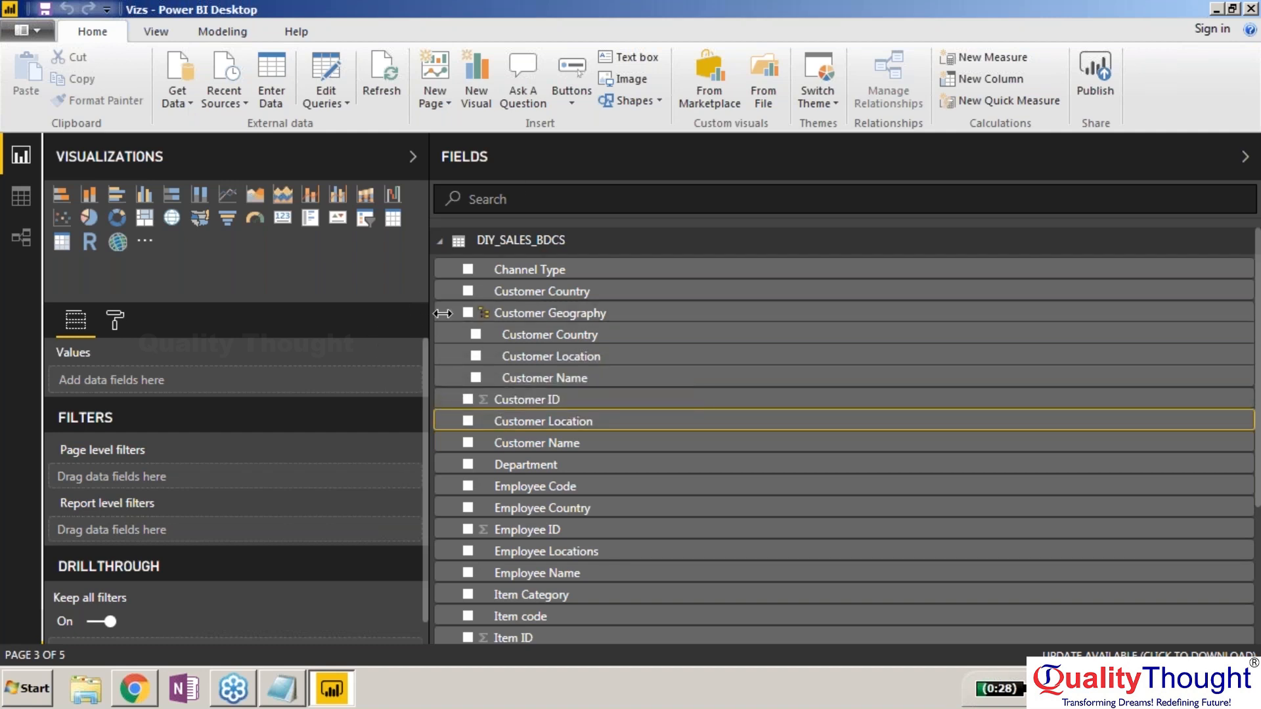
Narrow the field list and the Visualizations area to give the report canvas its space back.
{"action": "left_click_drag", "start_coordinate": [429, 306], "coordinate": [1039, 305]}
{"action": "left_click_drag", "start_coordinate": [654, 354], "coordinate": [861, 354]}
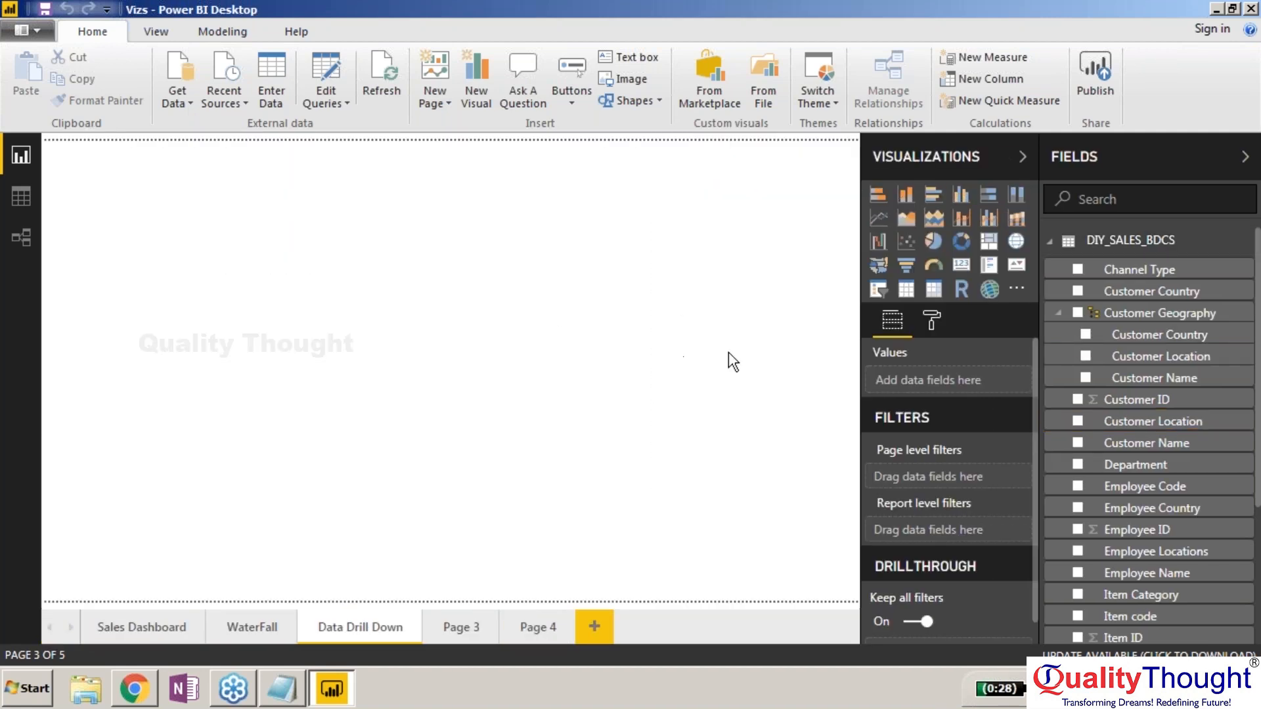
{"action": "left_click_drag", "start_coordinate": [1039, 337], "coordinate": [1076, 342]}
{"action": "left_click_drag", "start_coordinate": [898, 350], "coordinate": [851, 355]}
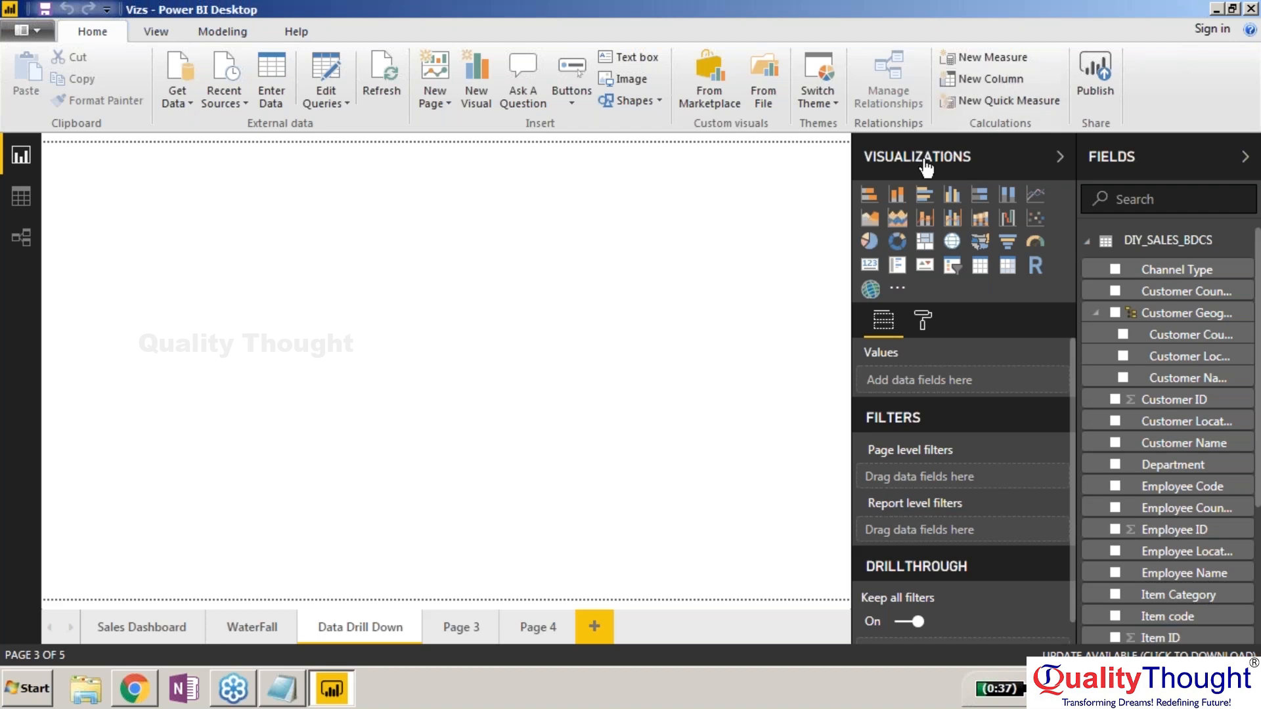
Add a stacked column chart with the Customer Geography hierarchy on the axis and Sales_Cost as the value.
{"action": "left_click", "coordinate": [900, 197]}
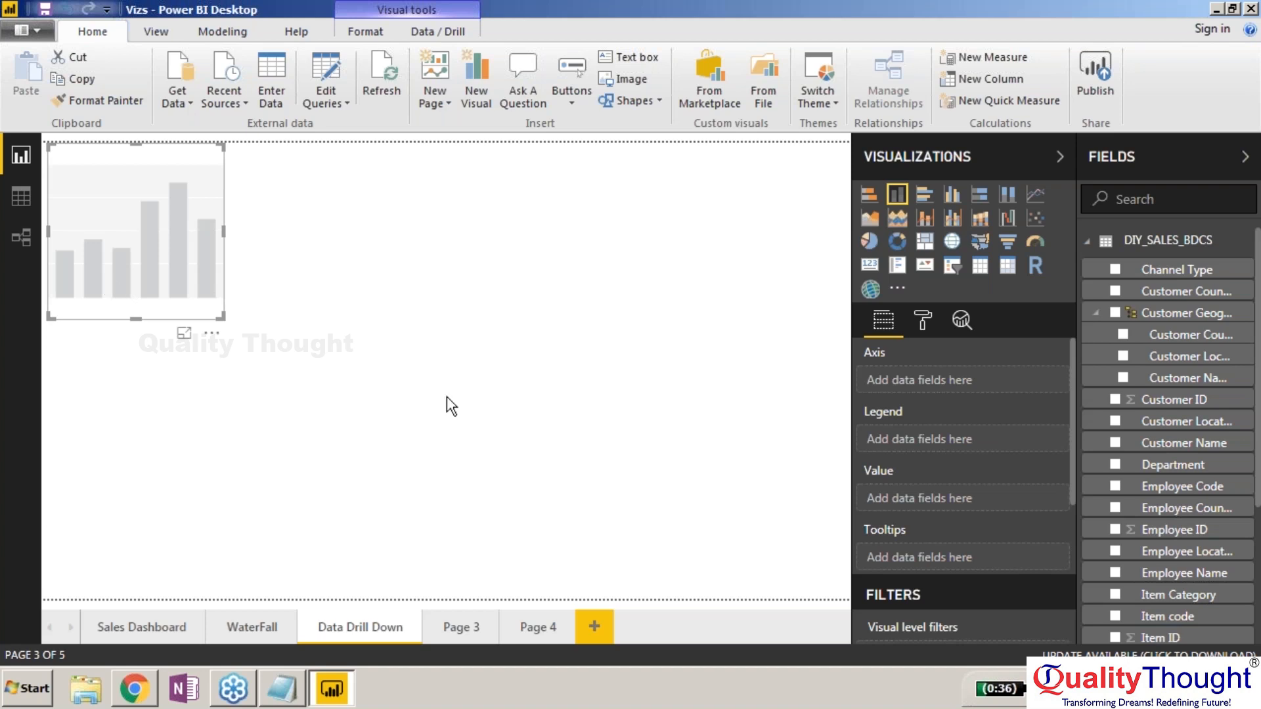
{"action": "left_click", "coordinate": [1115, 314]}
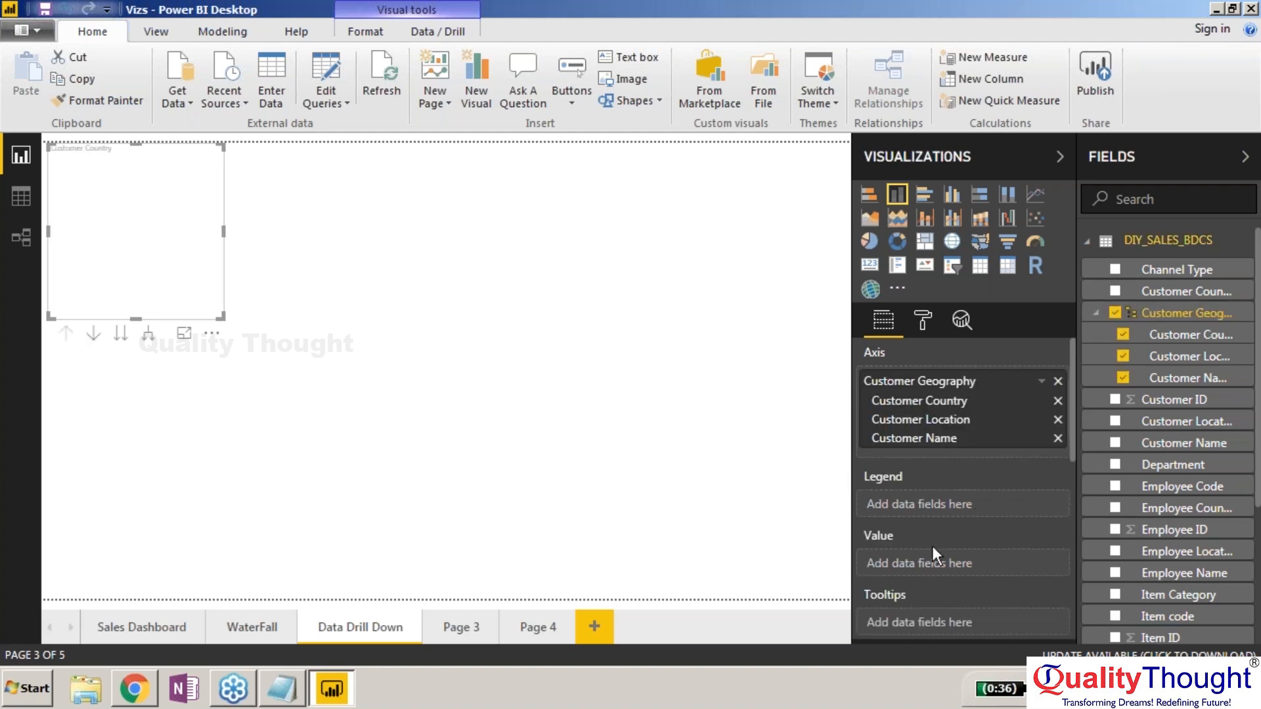
{"action": "left_click", "coordinate": [1258, 616]}
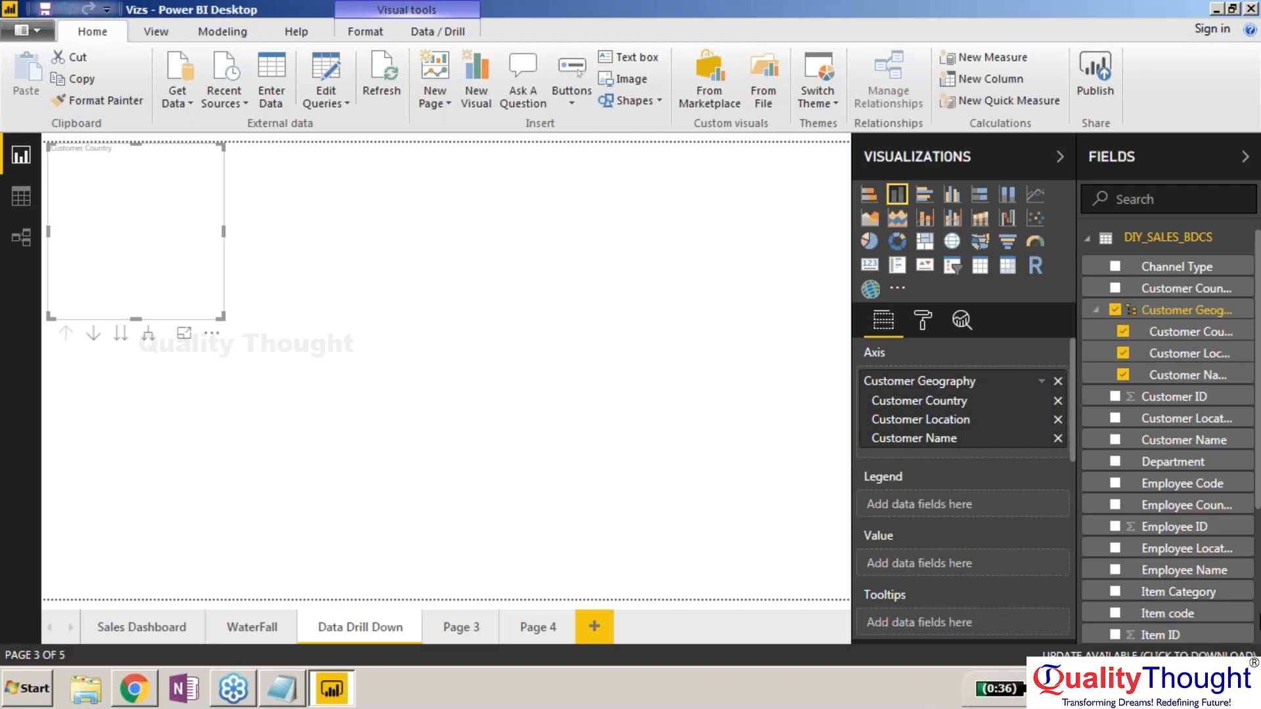
{"action": "scroll", "coordinate": [1258, 617], "scroll_direction": "down", "scroll_amount": 3}
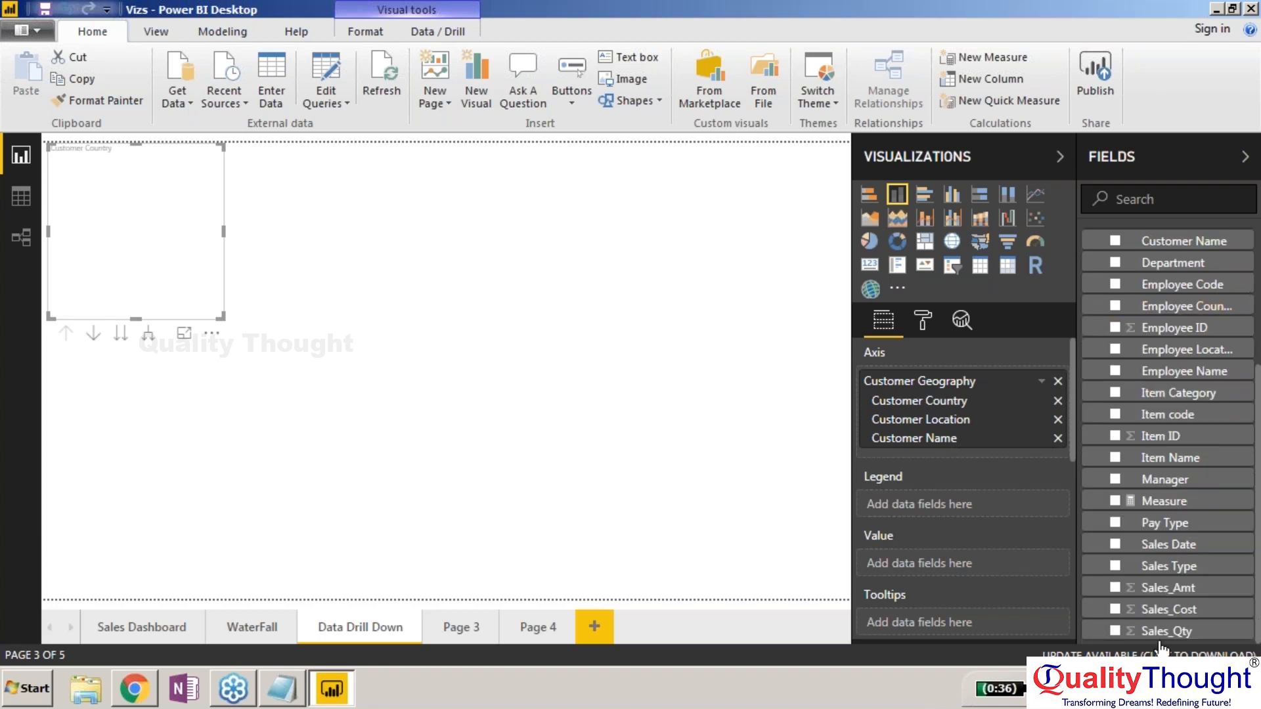
{"action": "left_click", "coordinate": [1115, 610]}
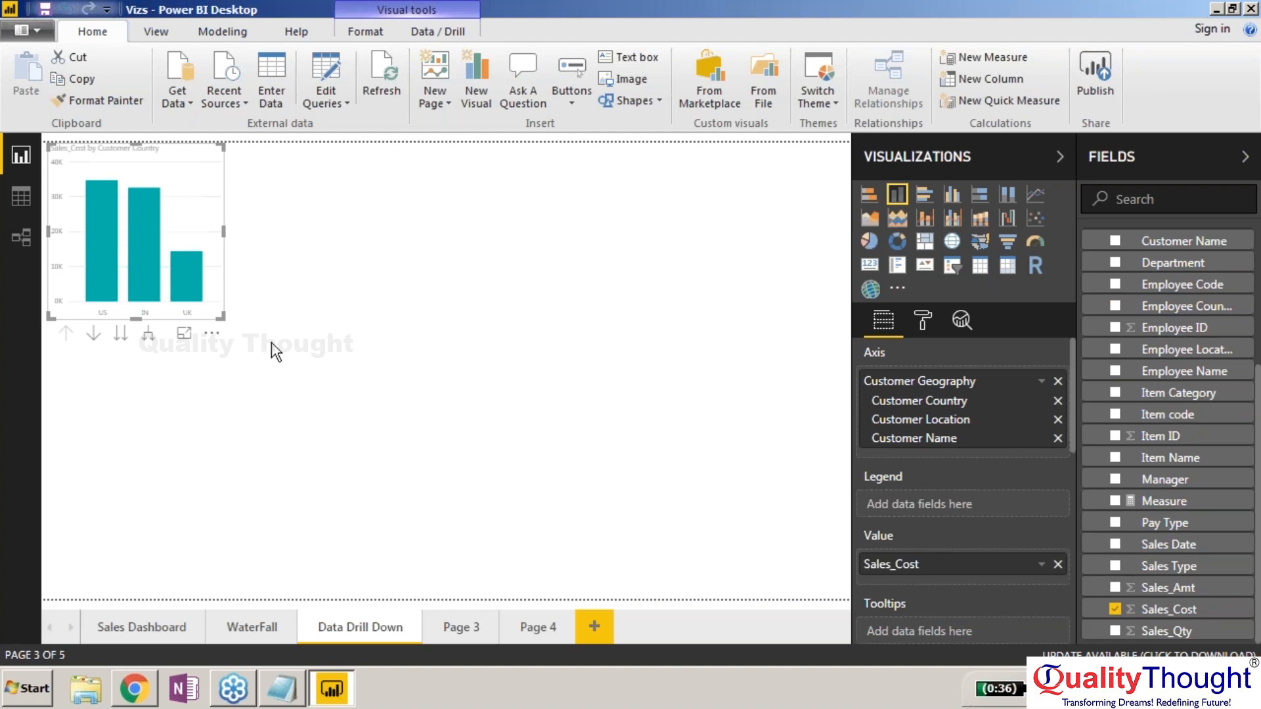
Show the Sales_Cost chart in focus mode and drill down through US and Washington to the customer name level.
{"action": "left_click", "coordinate": [185, 333]}
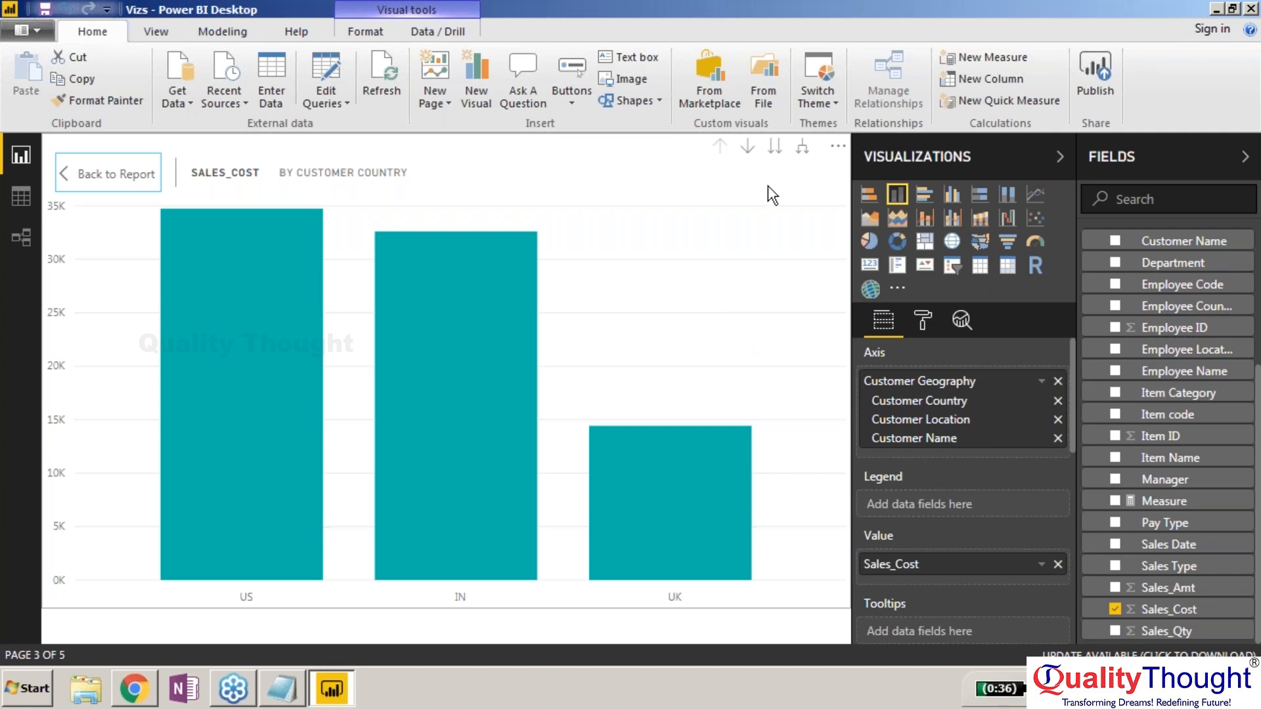
{"action": "right_click", "coordinate": [245, 268]}
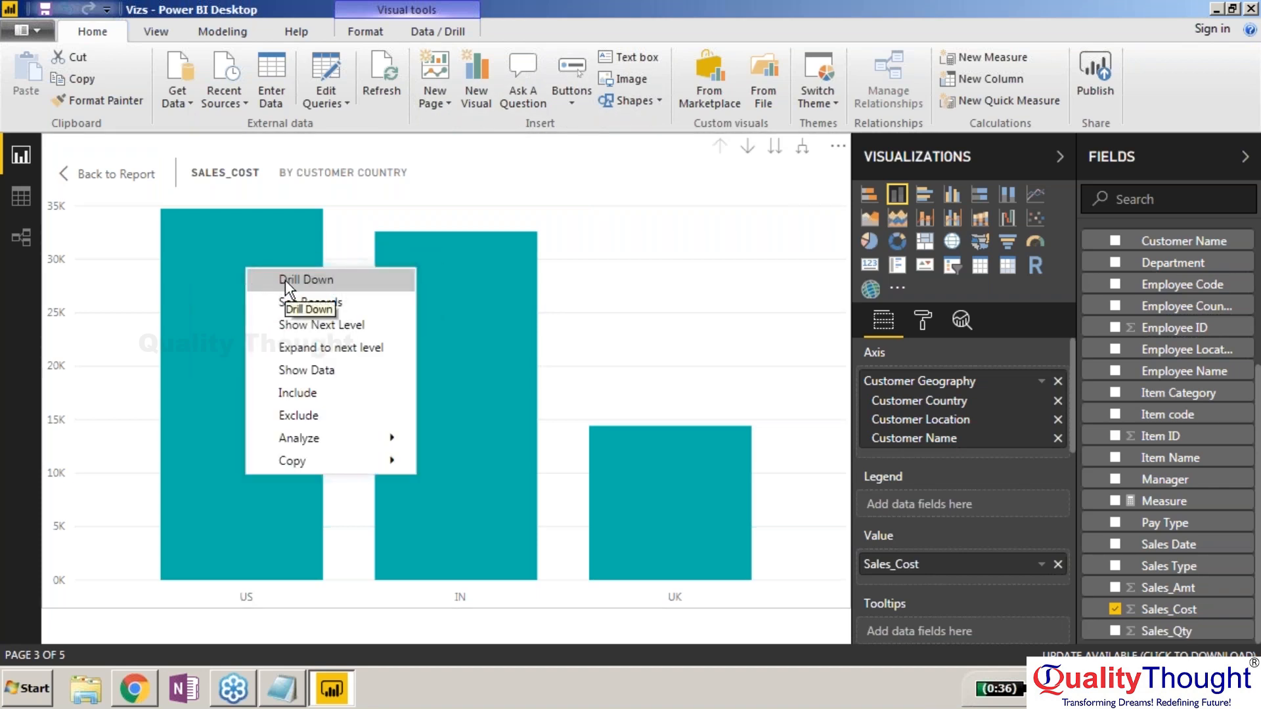
{"action": "left_click", "coordinate": [285, 279]}
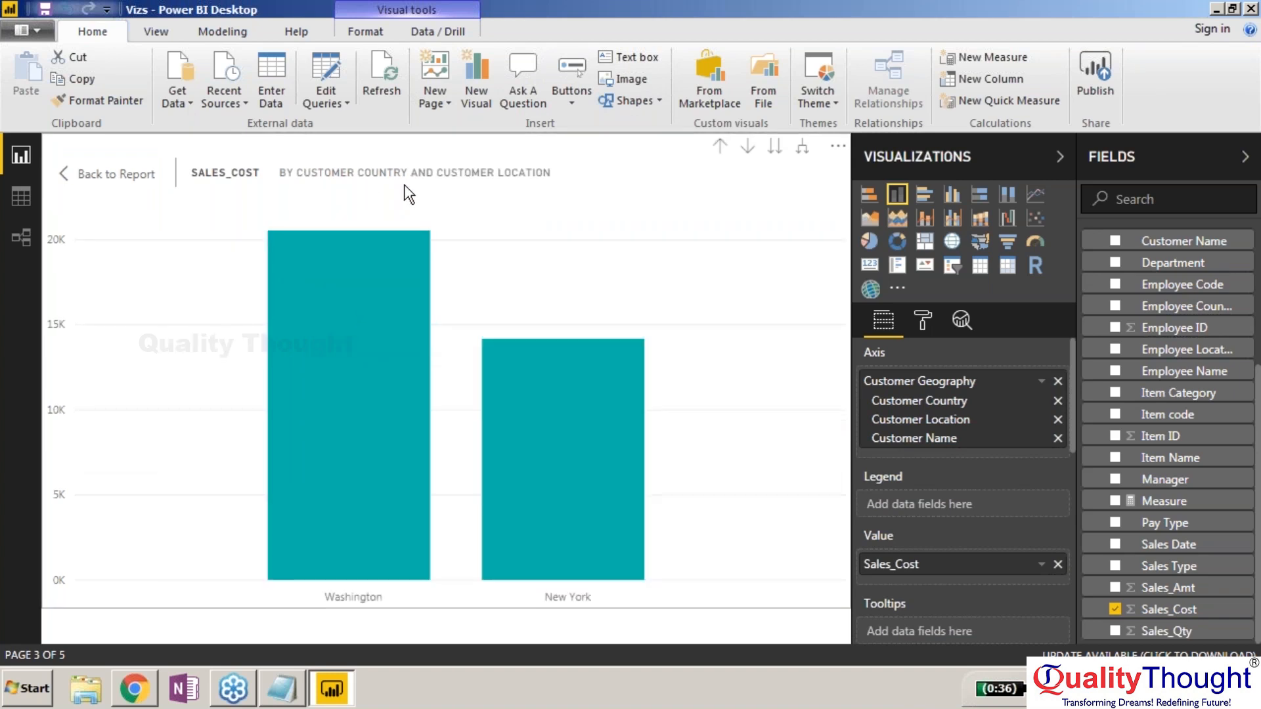
{"action": "right_click", "coordinate": [368, 310]}
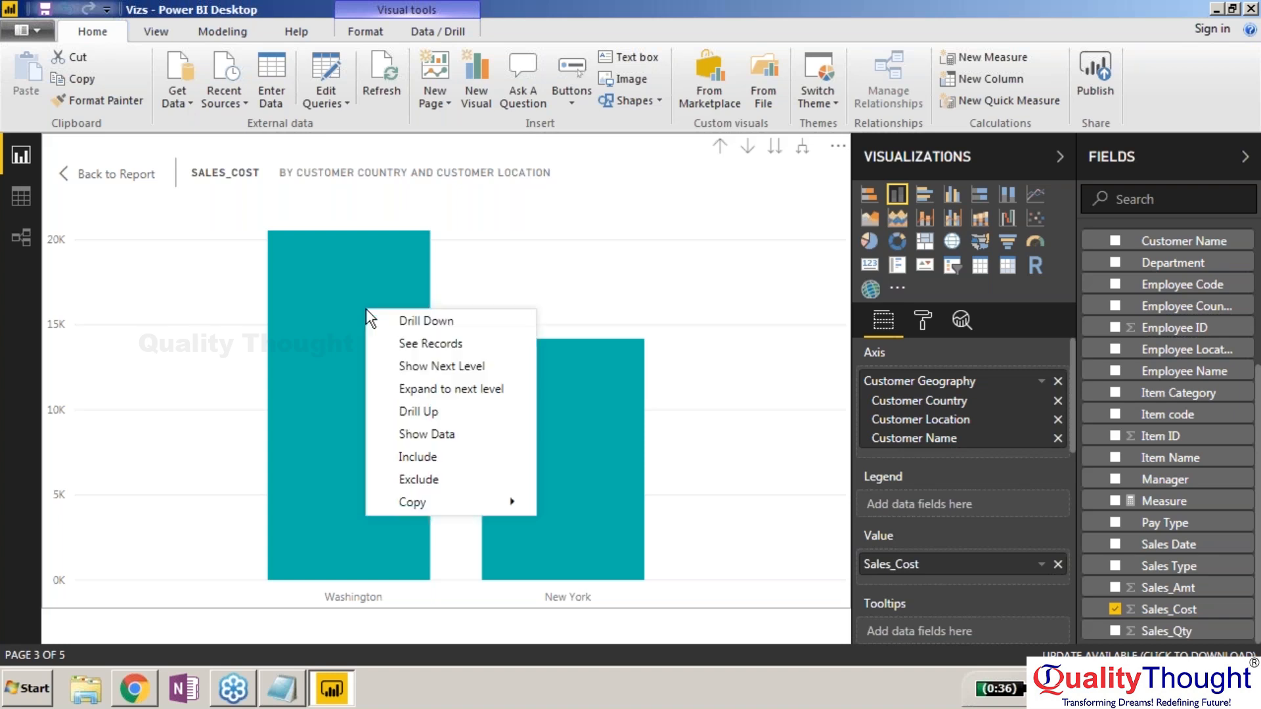
{"action": "left_click", "coordinate": [412, 321]}
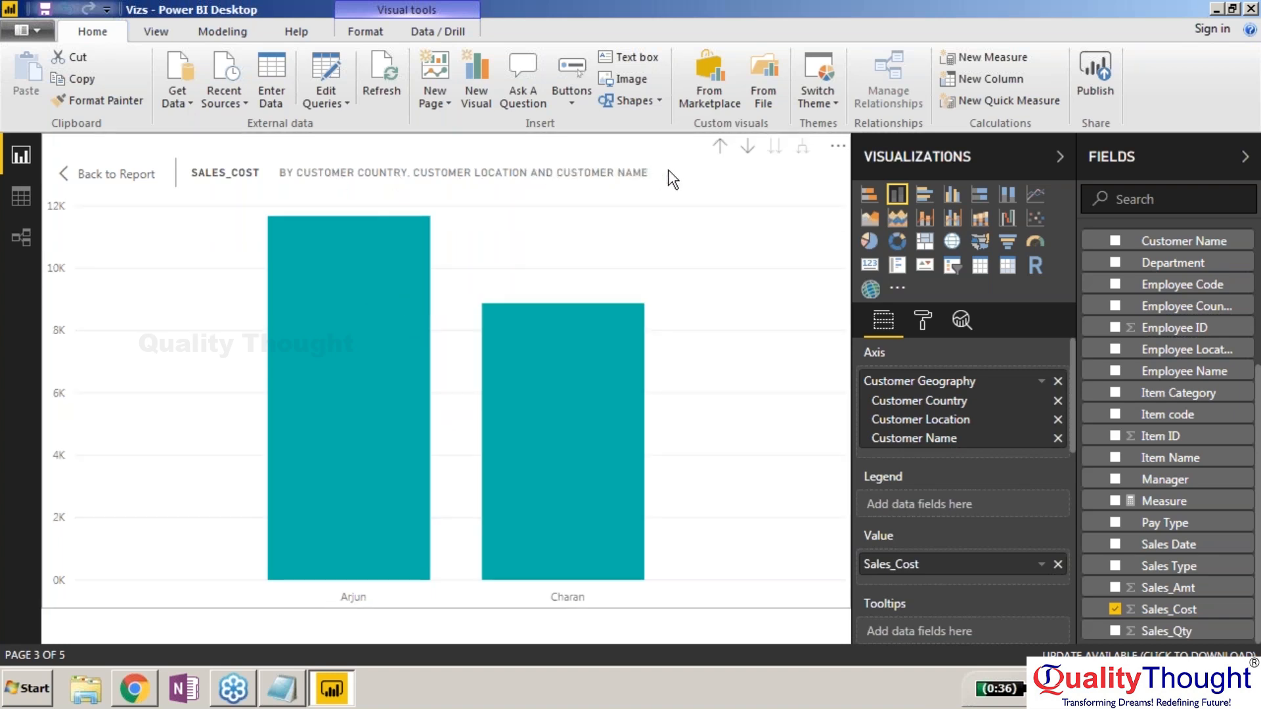
Inspect the customer-level columns and drill the chart back up through Customer Location to the Customer Country level.
{"action": "mouse_move", "coordinate": [404, 458]}
{"action": "mouse_move", "coordinate": [353, 245]}
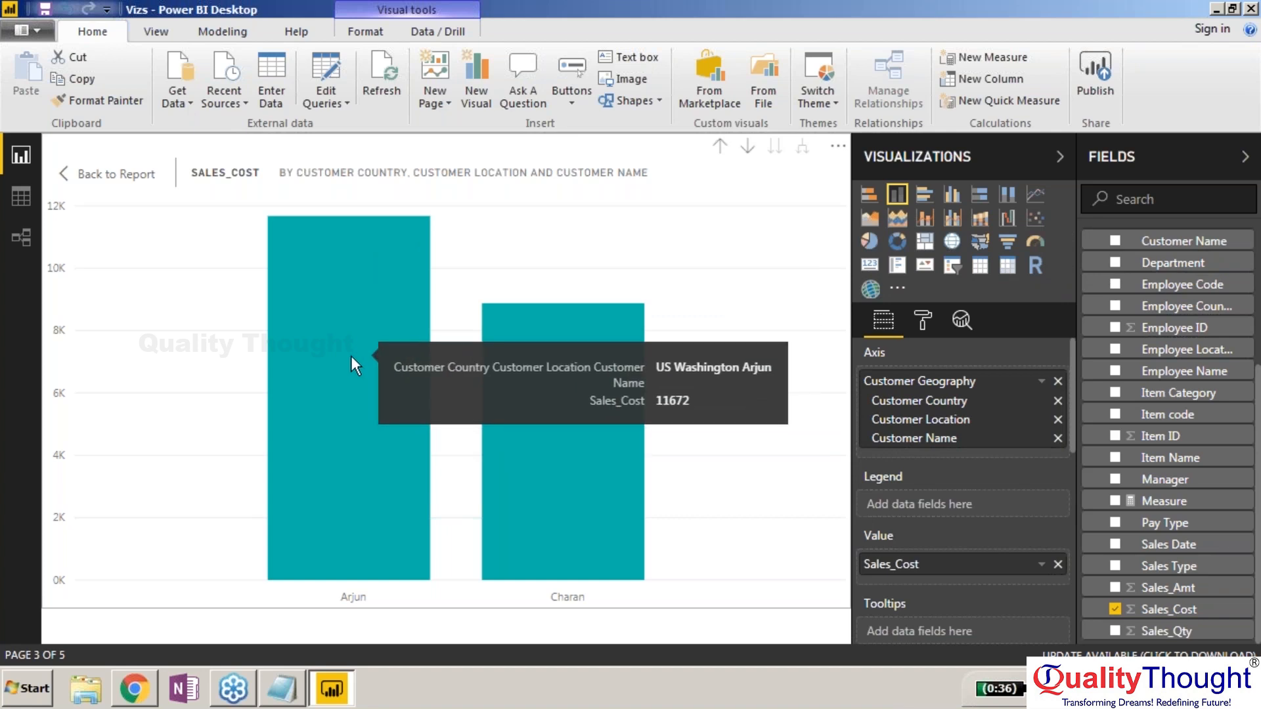
{"action": "right_click", "coordinate": [367, 371]}
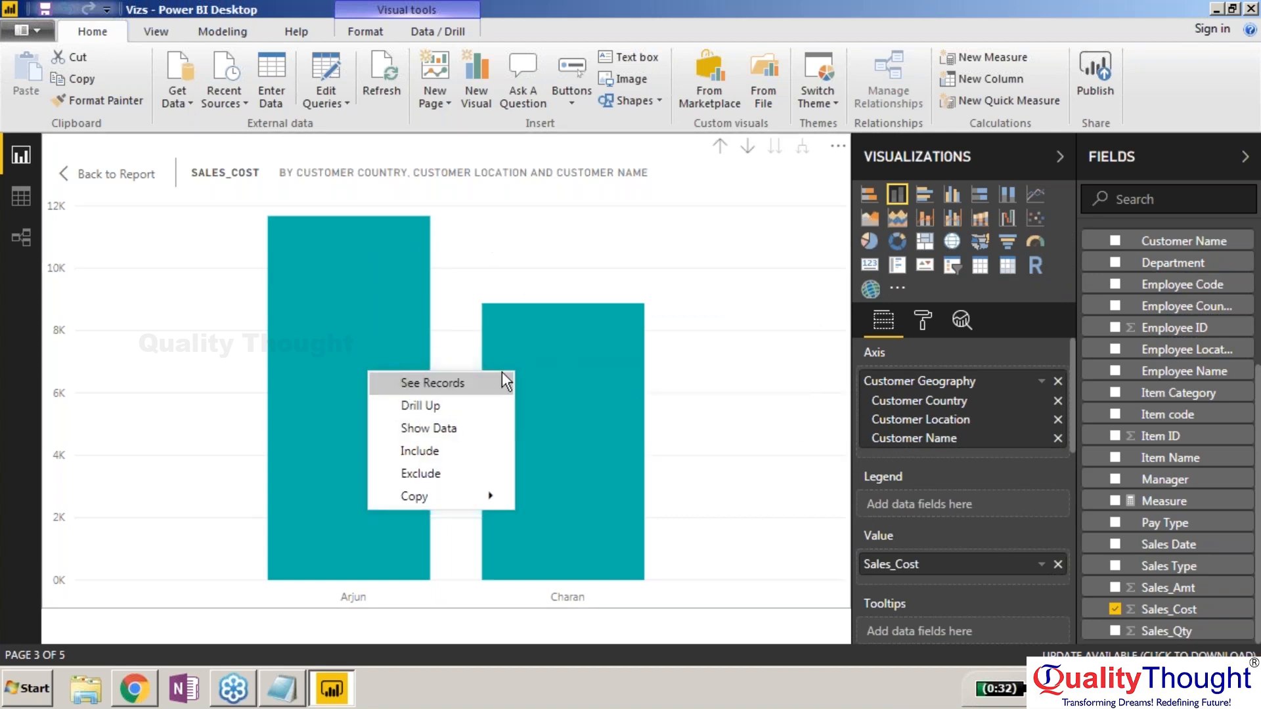
{"action": "left_click", "coordinate": [451, 405]}
{"action": "right_click", "coordinate": [394, 390]}
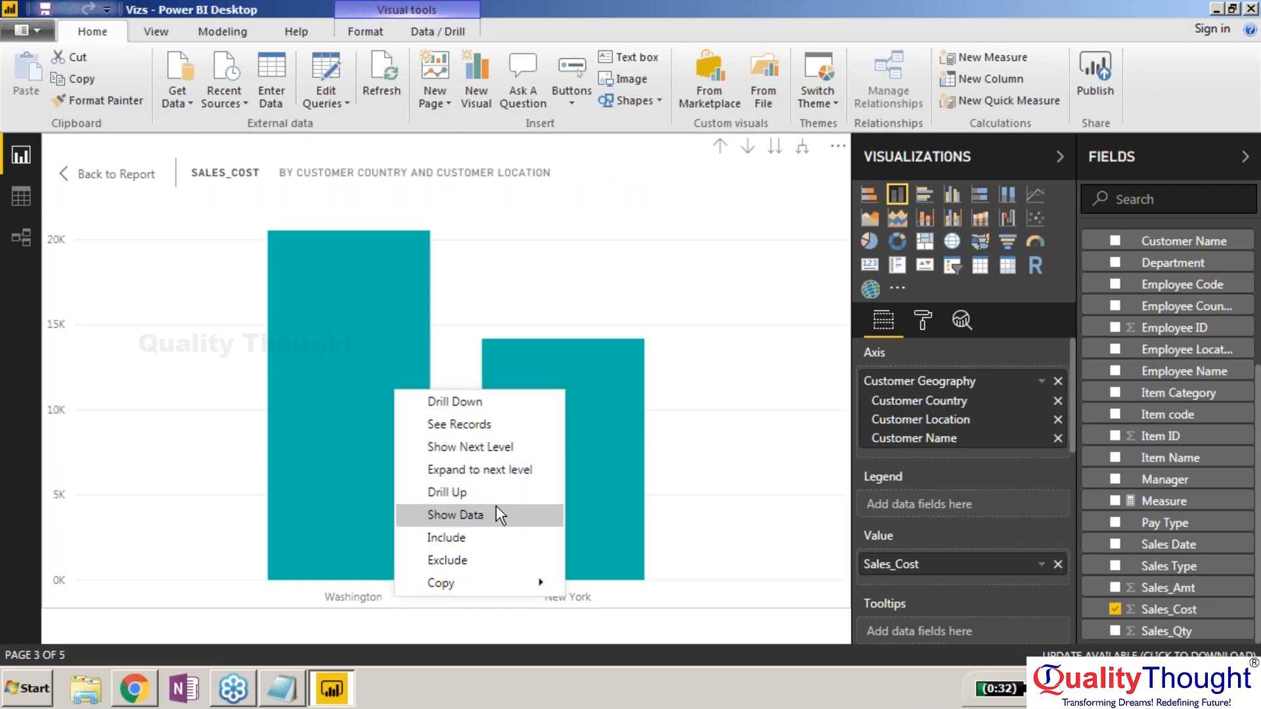
{"action": "left_click", "coordinate": [479, 492]}
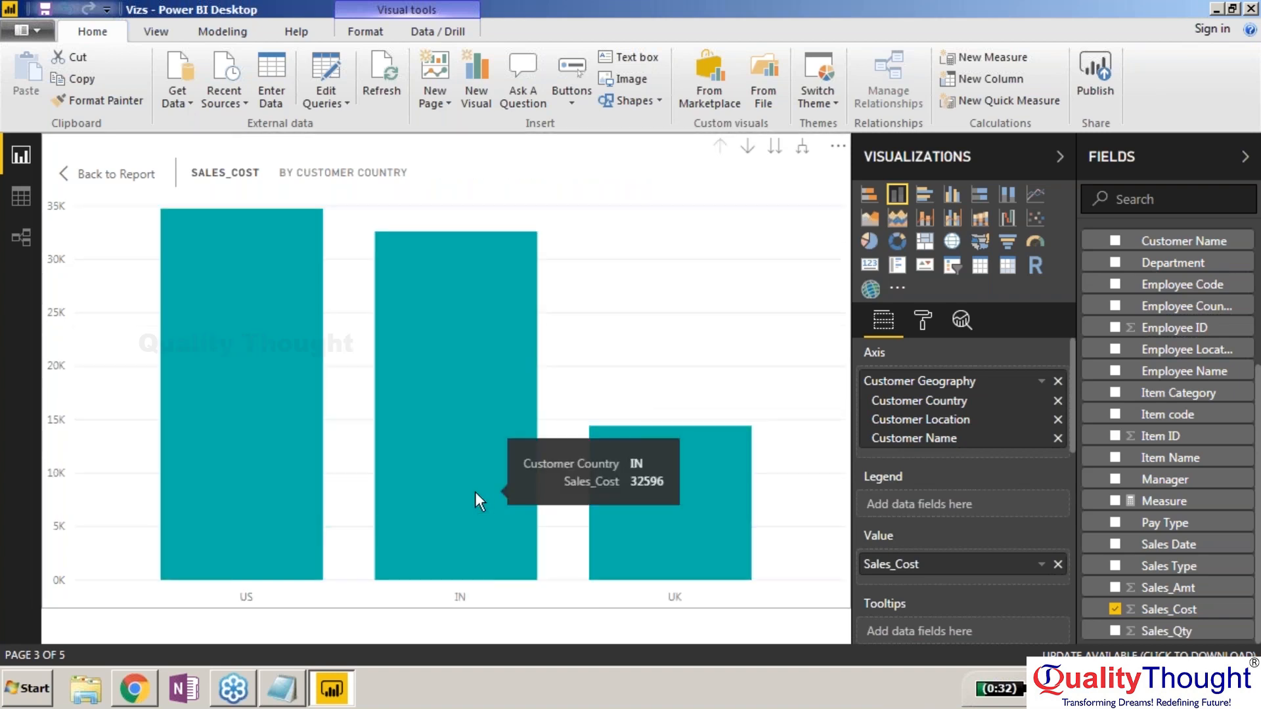
{"action": "right_click", "coordinate": [215, 385]}
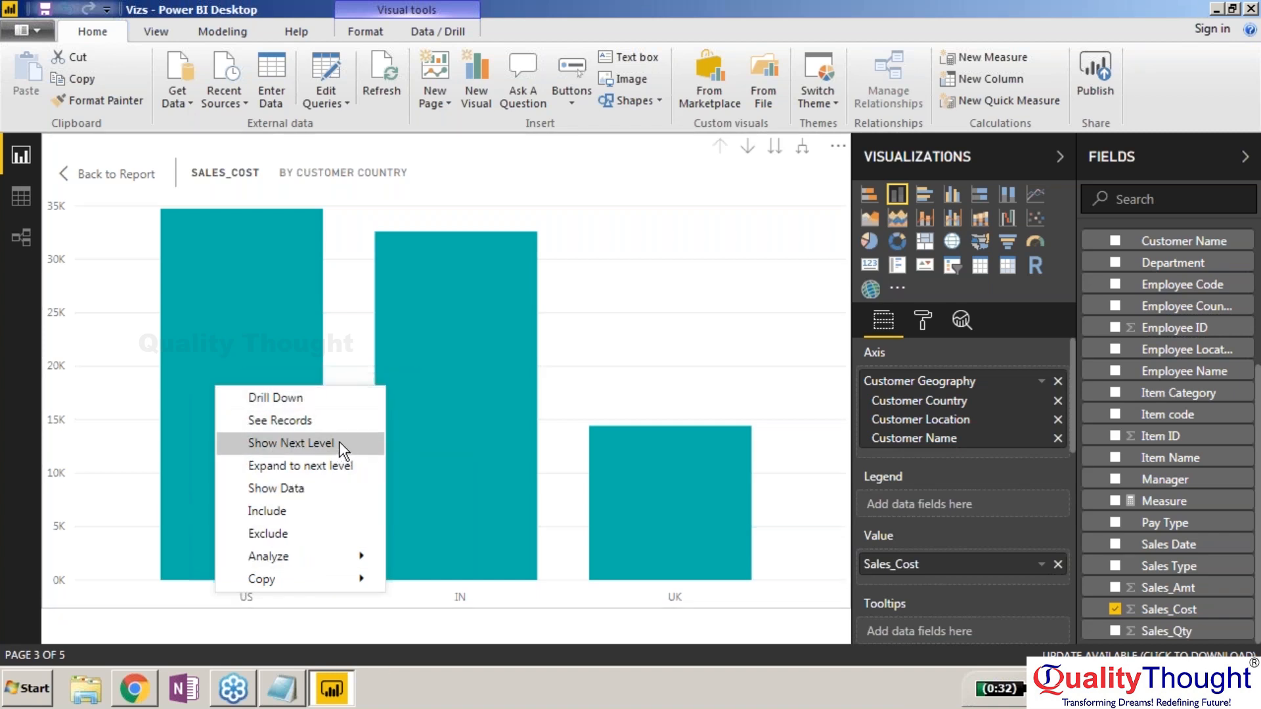
{"action": "left_click", "coordinate": [609, 173]}
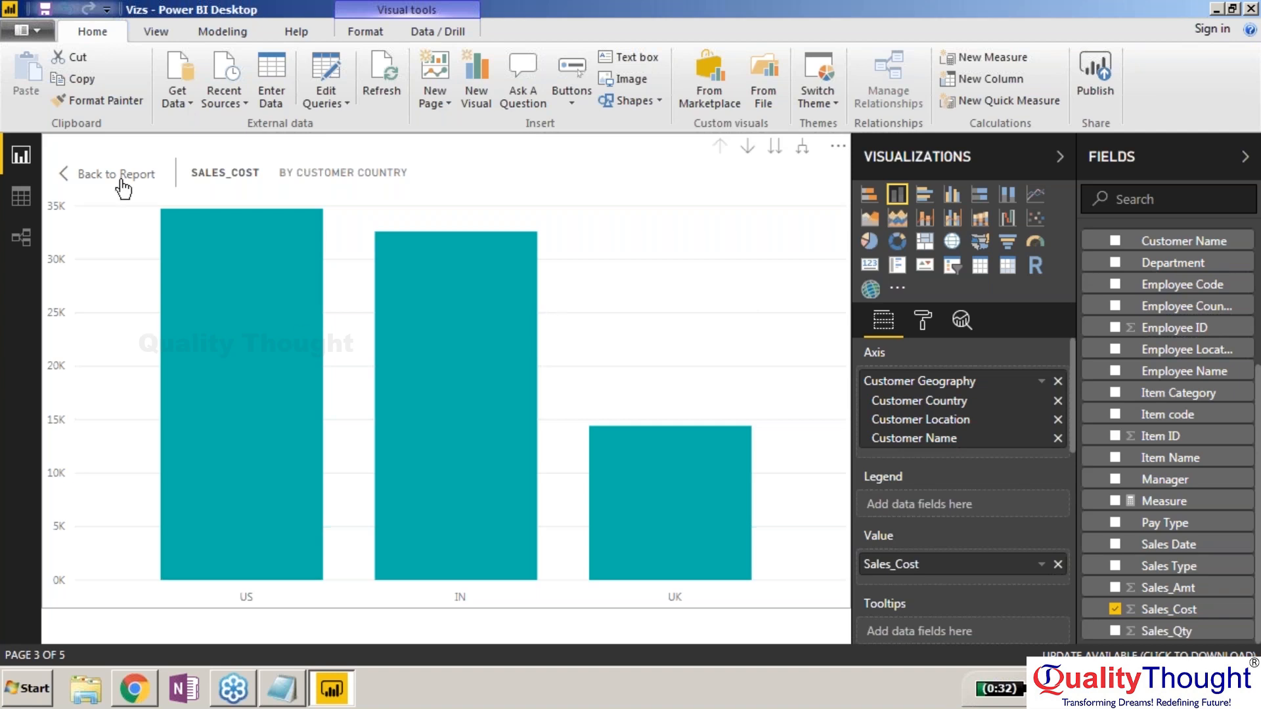
{"action": "mouse_move", "coordinate": [385, 250]}
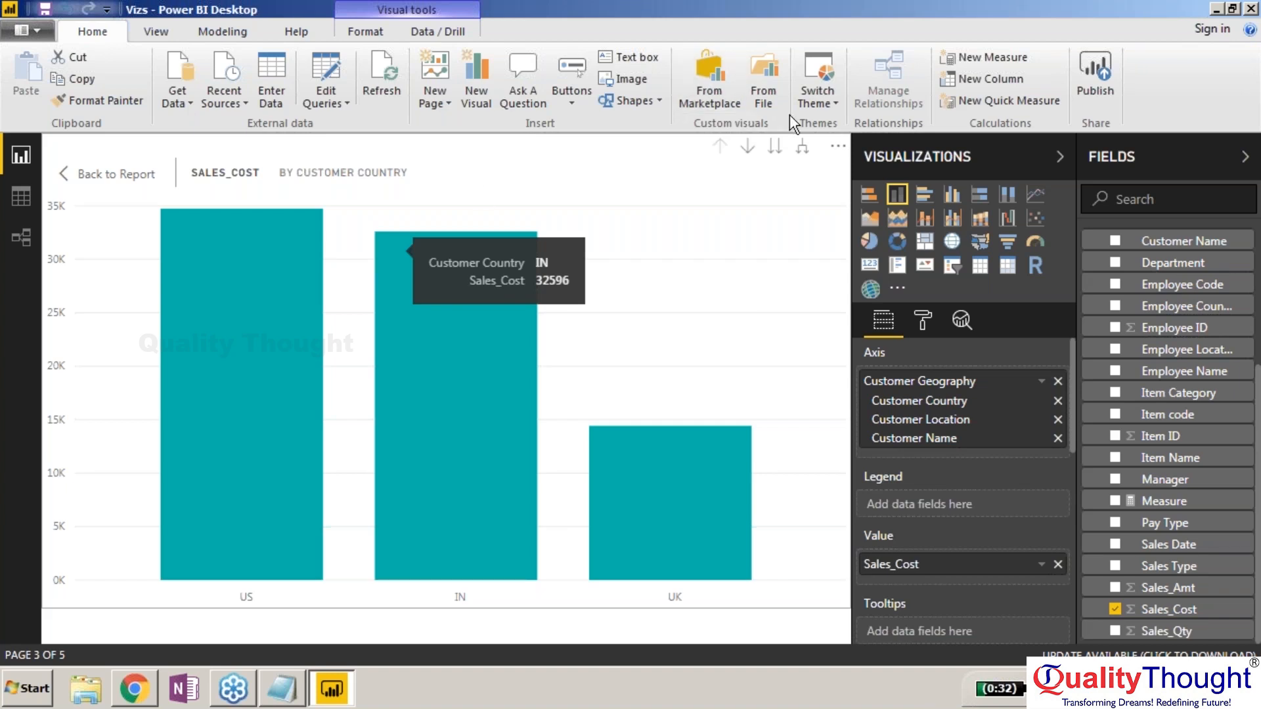
Turn on drill-down mode, step the whole chart down to the Customer Name level and bring it back up to Customer Country.
{"action": "left_click", "coordinate": [749, 147]}
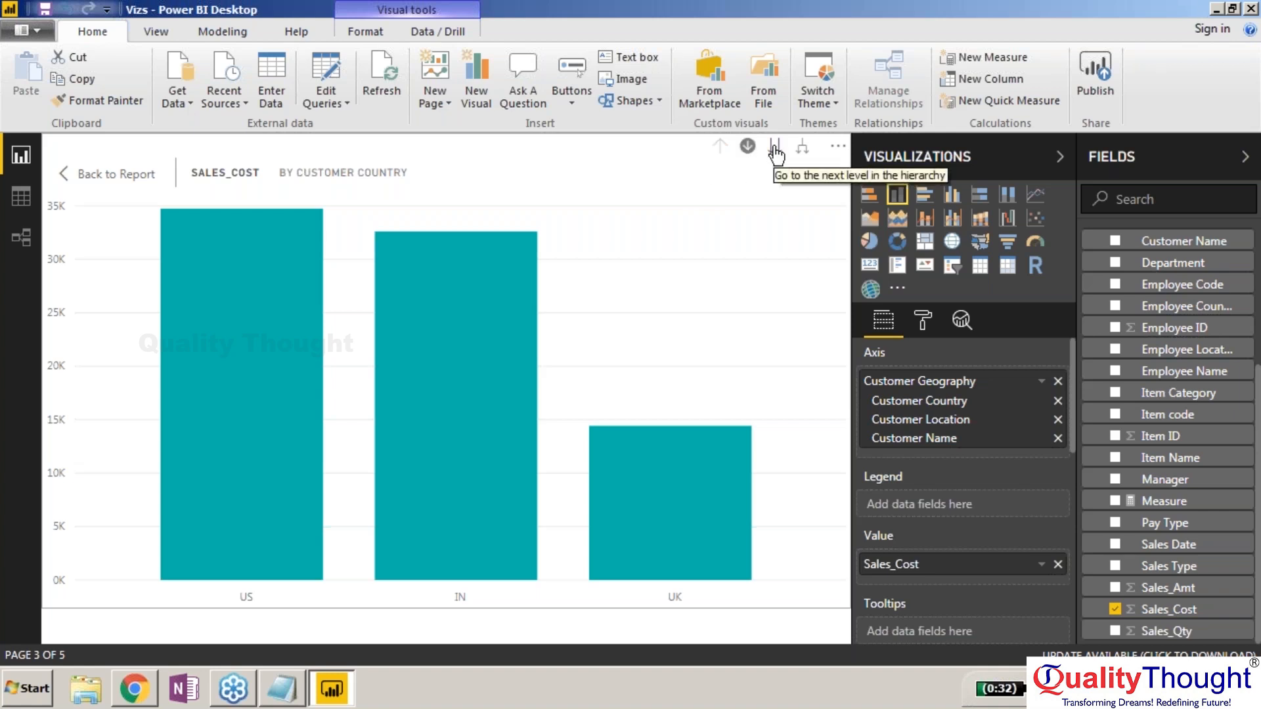
{"action": "left_click", "coordinate": [775, 147]}
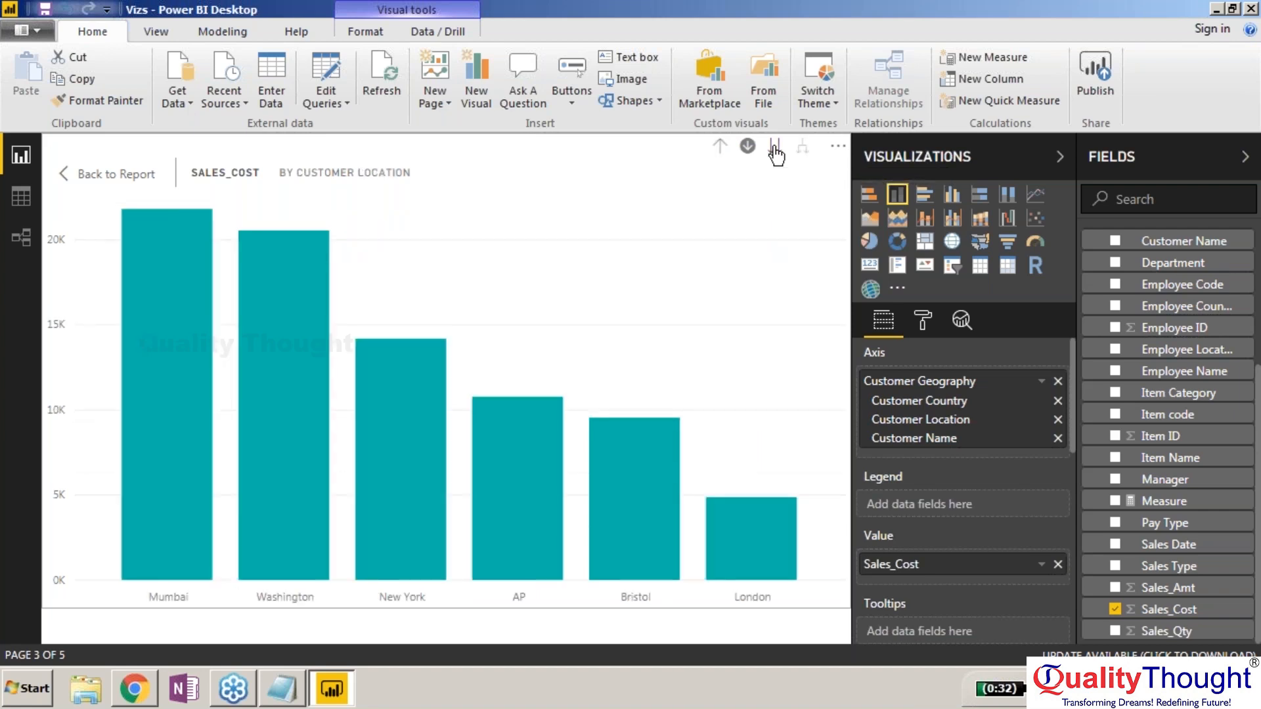
{"action": "left_click", "coordinate": [775, 148]}
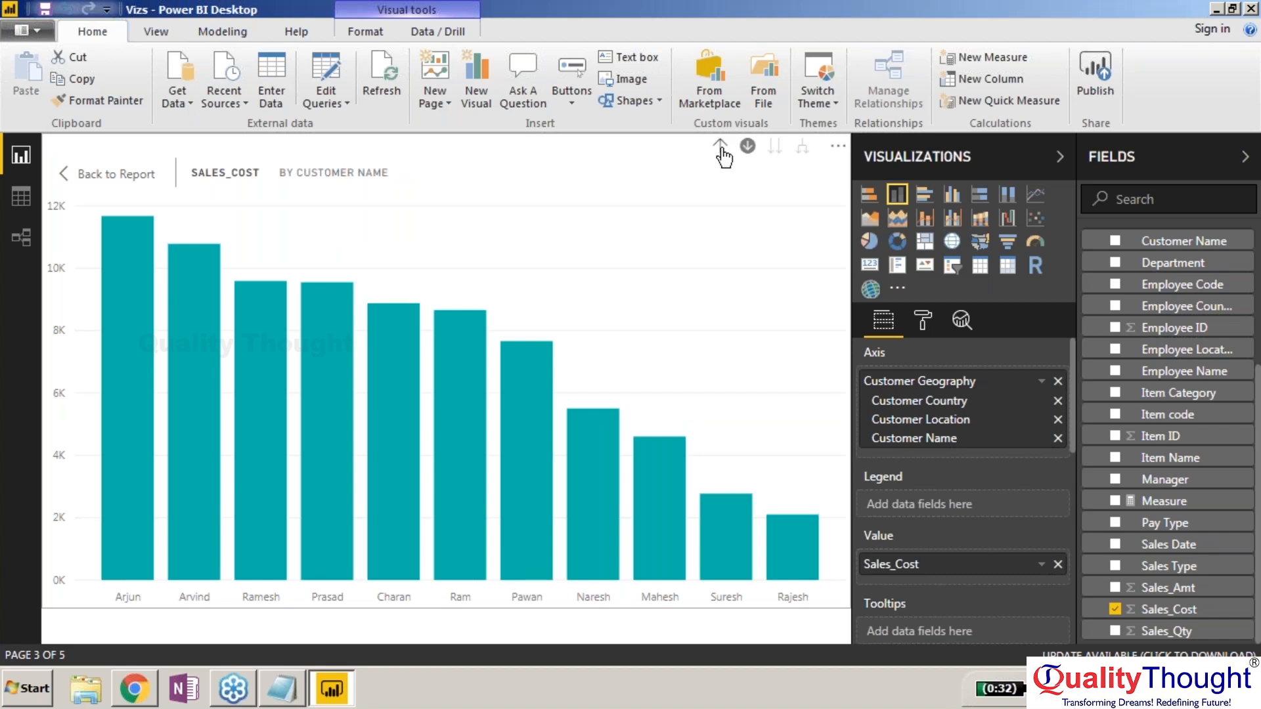
{"action": "left_click", "coordinate": [721, 150]}
{"action": "left_click", "coordinate": [721, 150]}
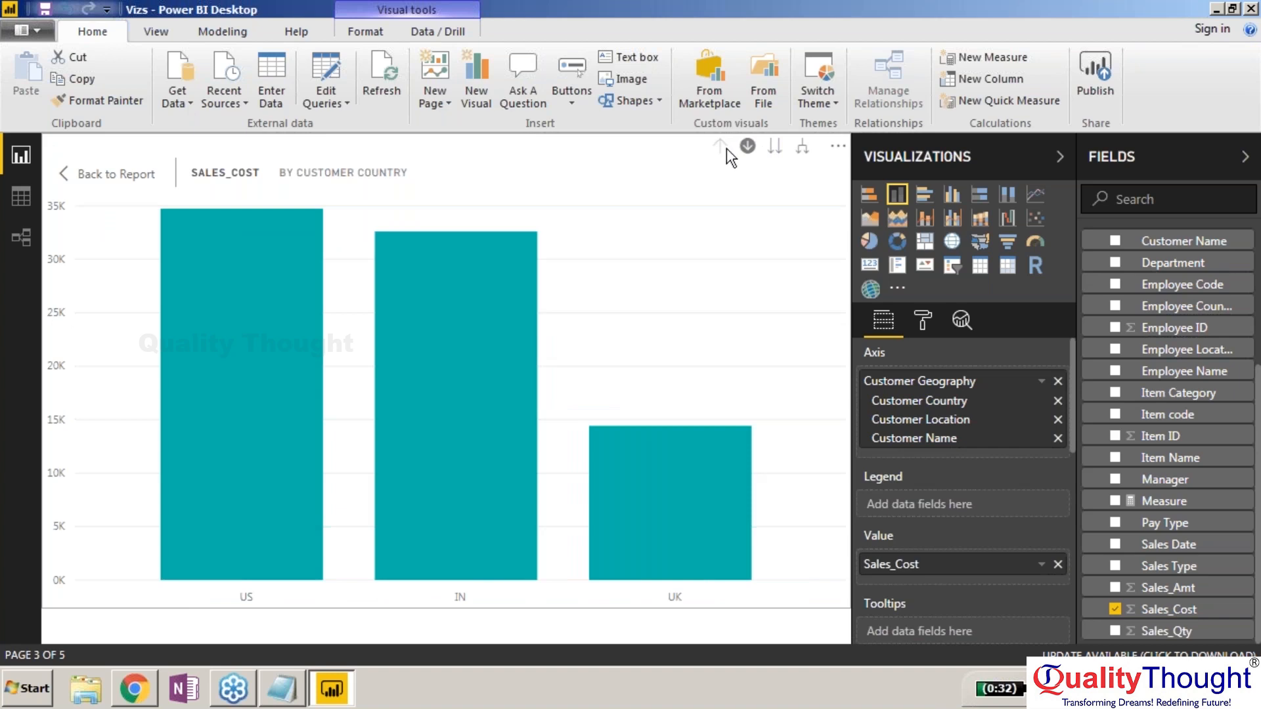
Expand the chart to Customer Country with Customer Location, leave it at the Customer Name level and return to the report page.
{"action": "left_click", "coordinate": [805, 151]}
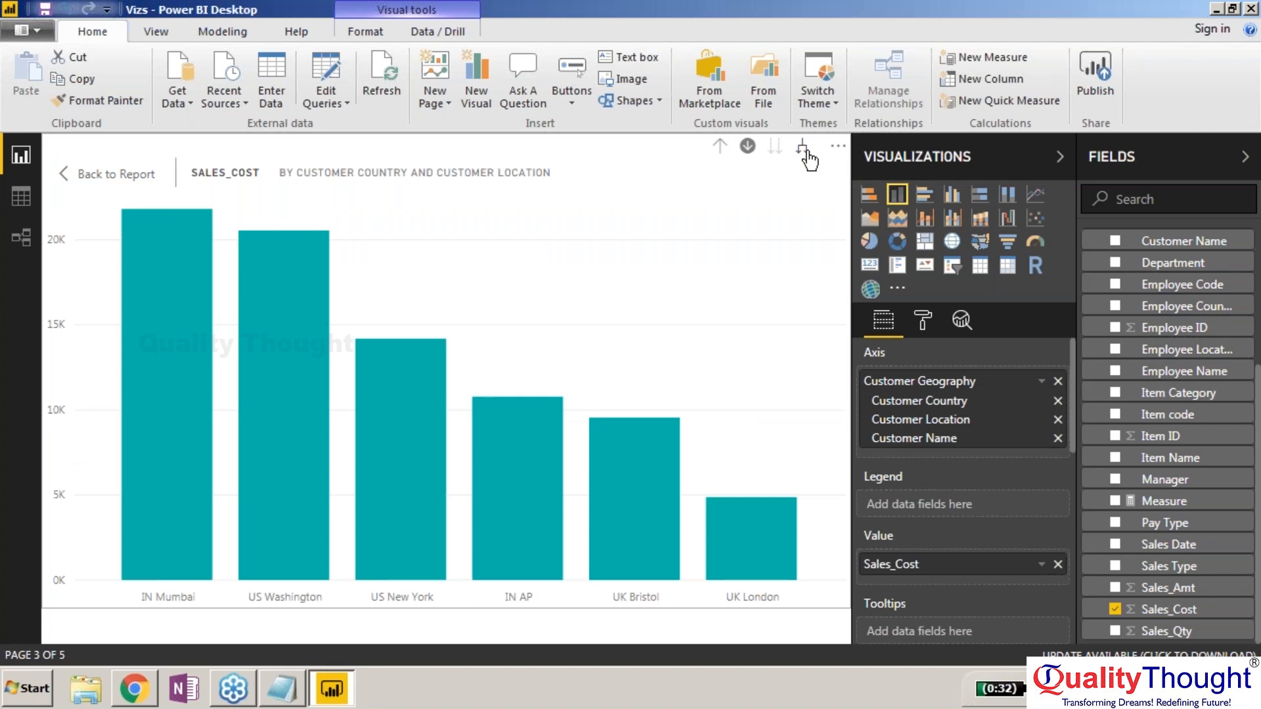
{"action": "left_click", "coordinate": [721, 146]}
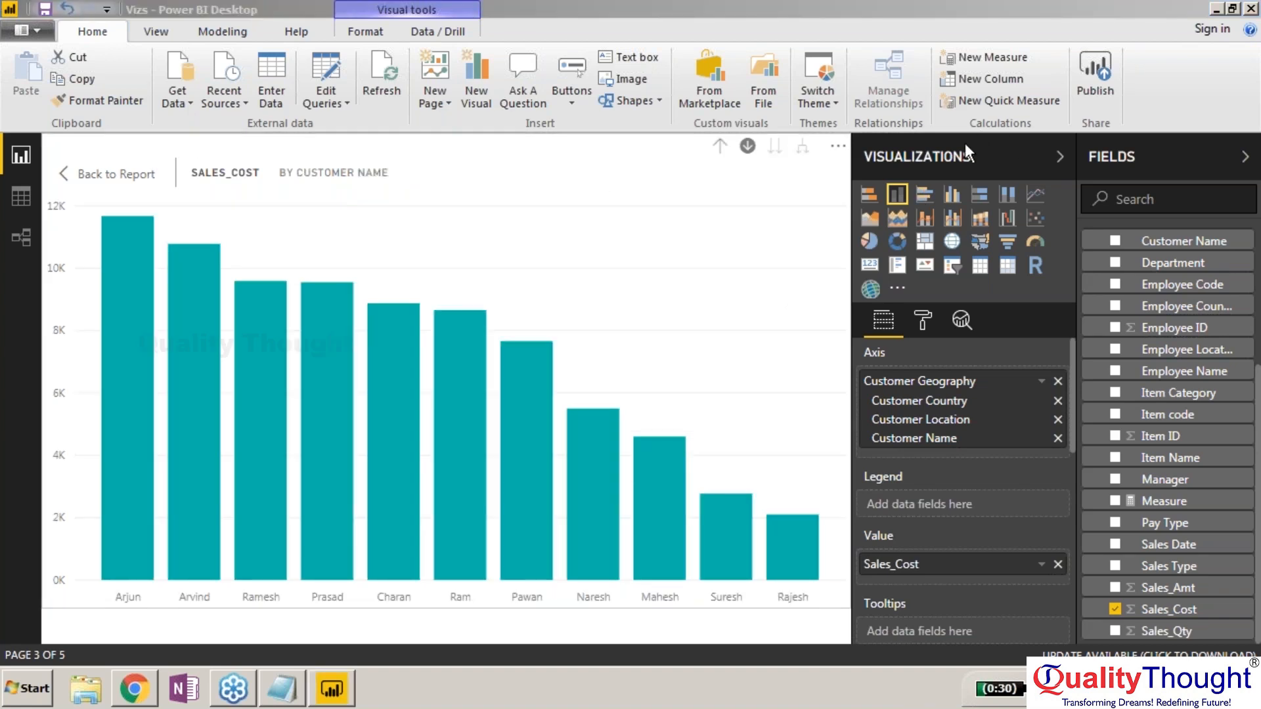
{"action": "left_click", "coordinate": [73, 179]}
{"action": "left_click", "coordinate": [597, 408]}
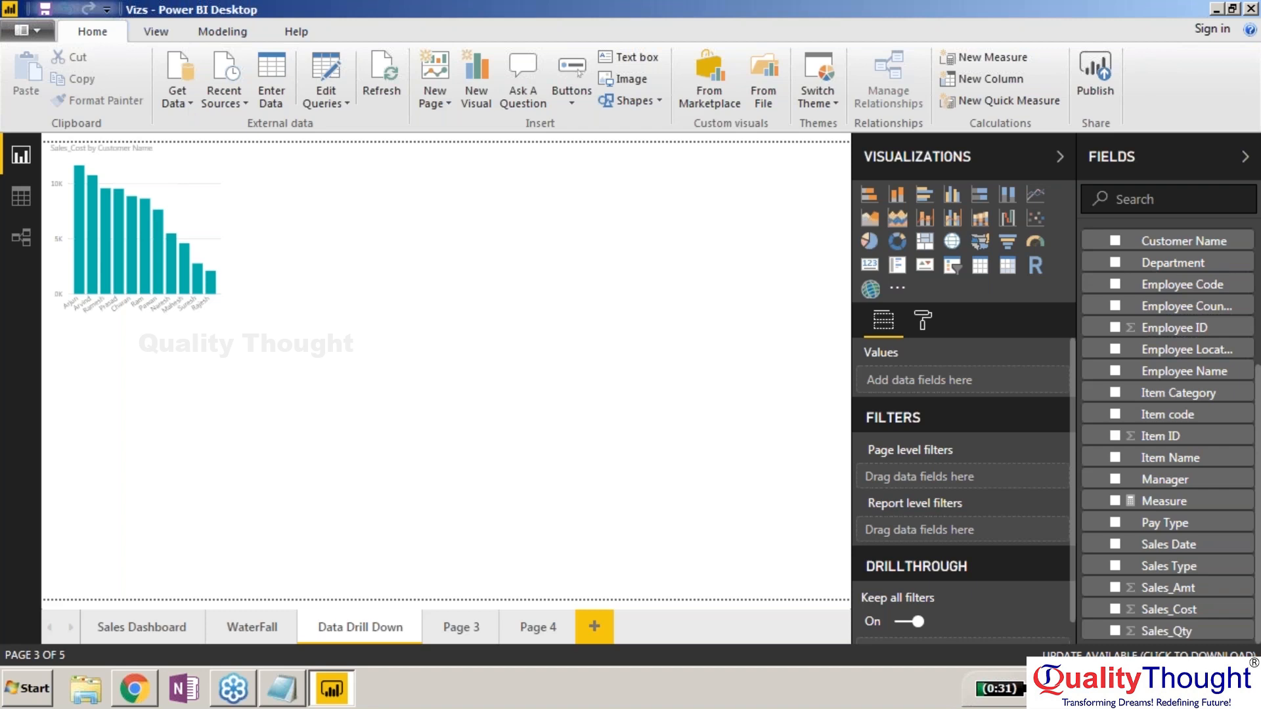
Add an R script visual to the Data Drill Down page and place it beside the Sales_Cost chart.
{"action": "left_click", "coordinate": [1239, 318]}
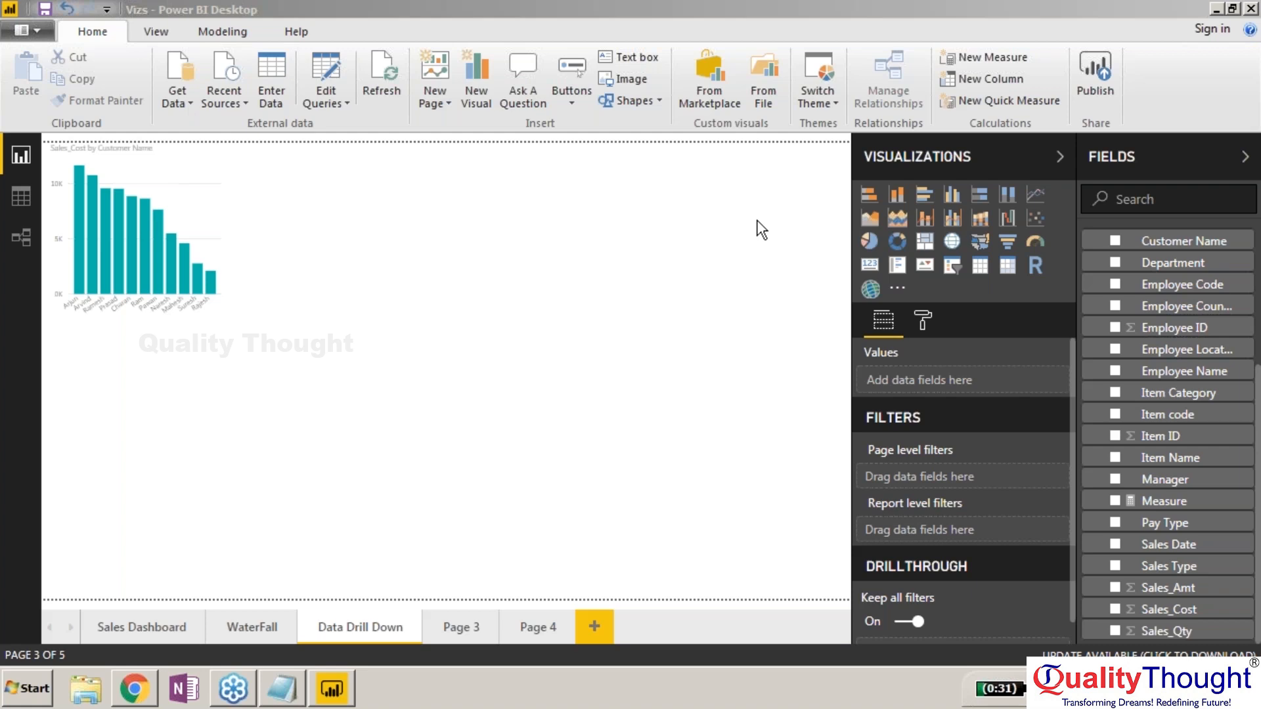
{"action": "left_click", "coordinate": [1035, 272]}
{"action": "left_click", "coordinate": [722, 390]}
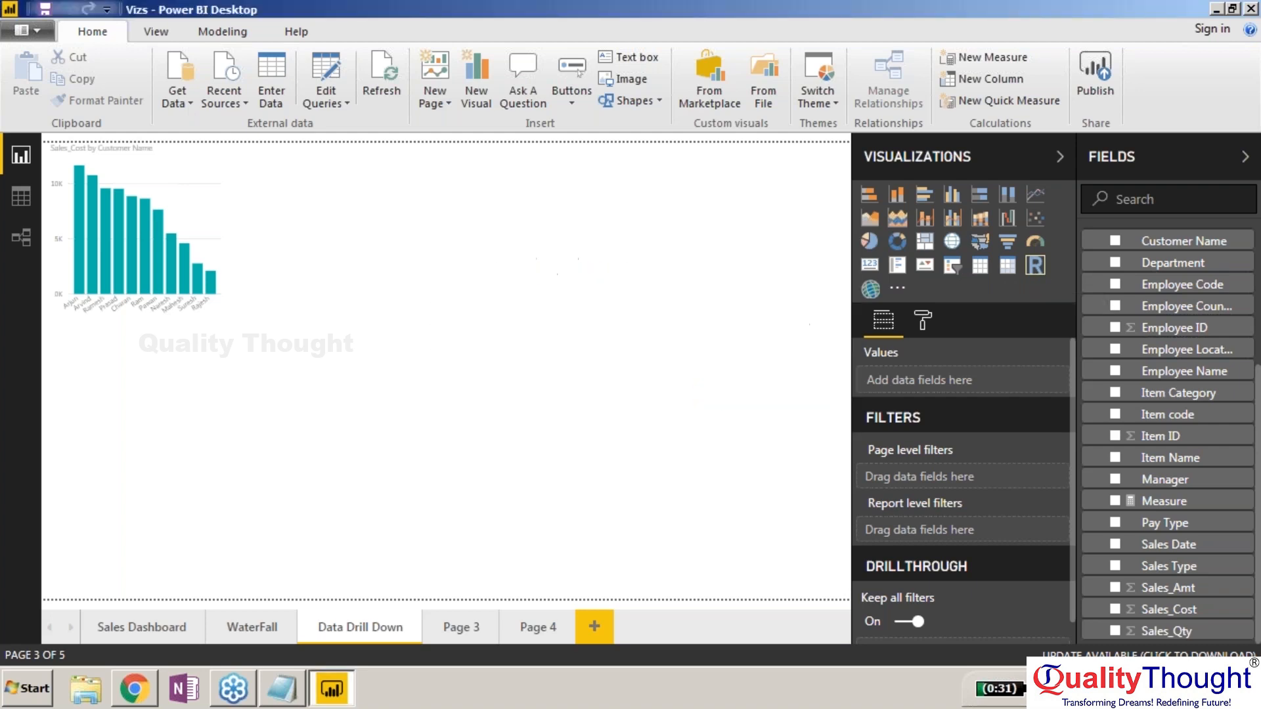
{"action": "left_click_drag", "start_coordinate": [137, 403], "coordinate": [352, 221]}
{"action": "left_click", "coordinate": [522, 276]}
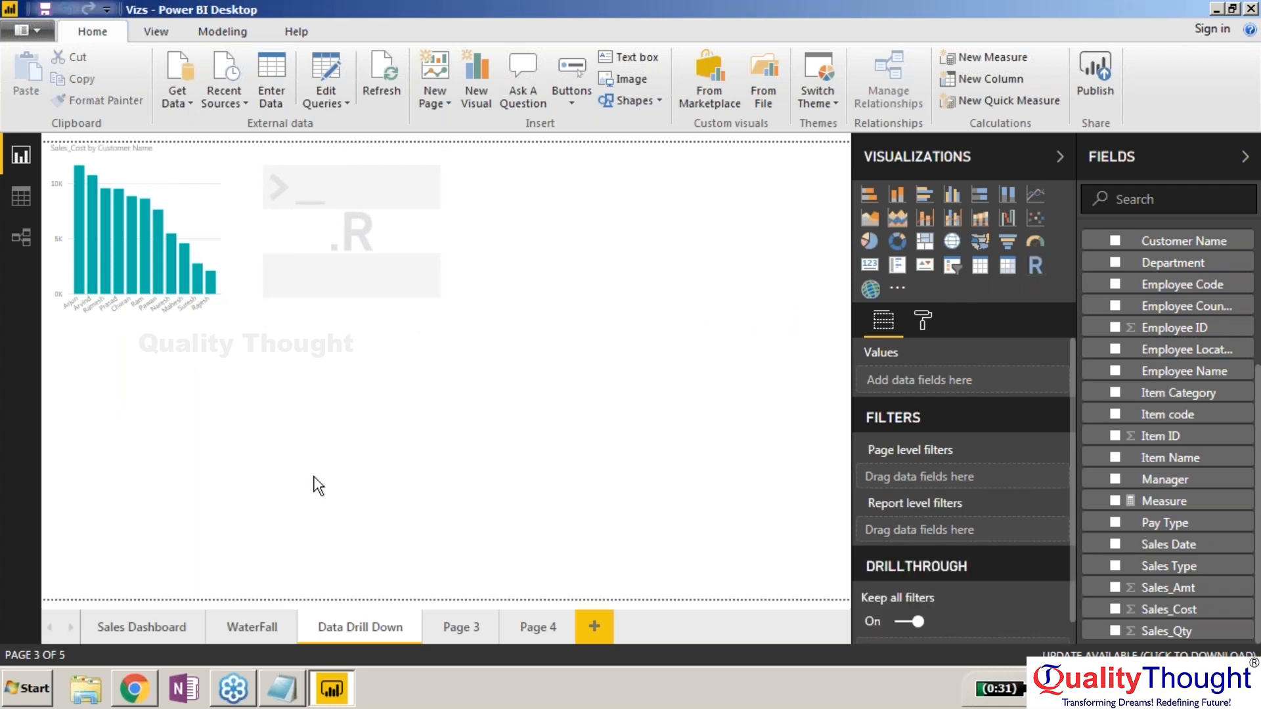
{"action": "left_click", "coordinate": [393, 246]}
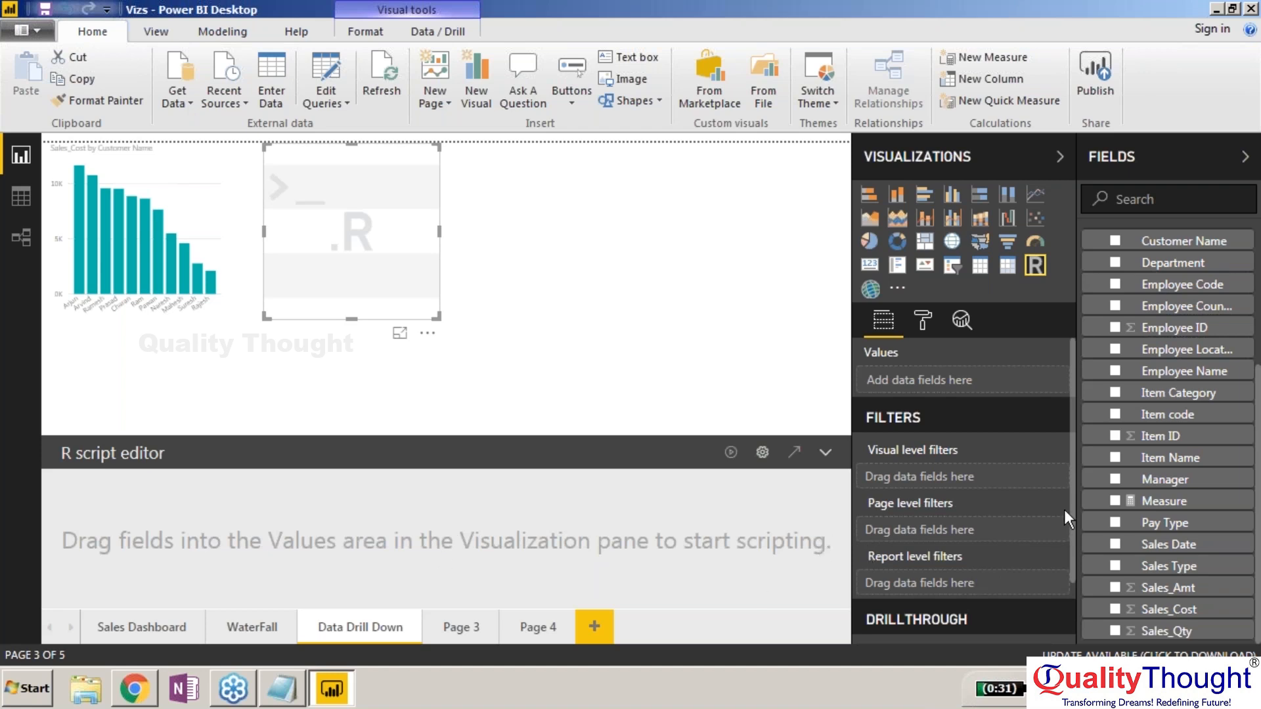
Add Department, Customer Name and Sales_Amt as the R visual's values and dismiss the duplicate rows notice.
{"action": "left_click", "coordinate": [1116, 263]}
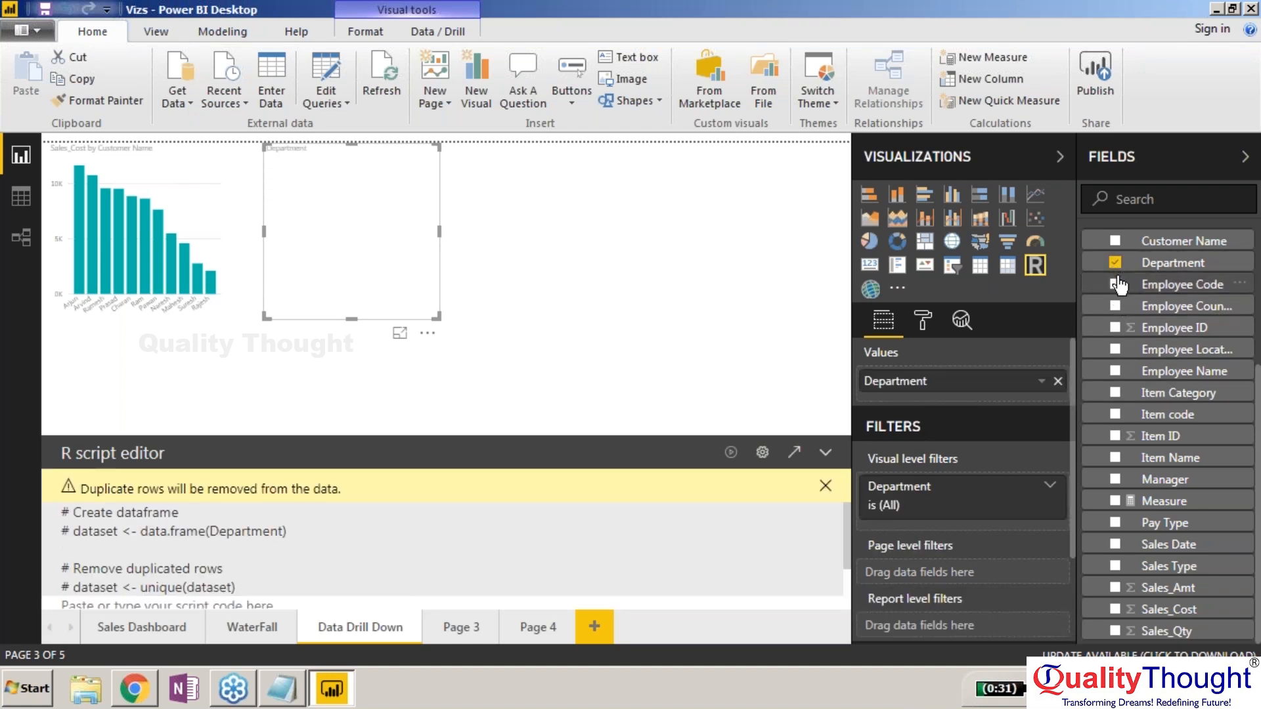
{"action": "left_click", "coordinate": [1115, 243]}
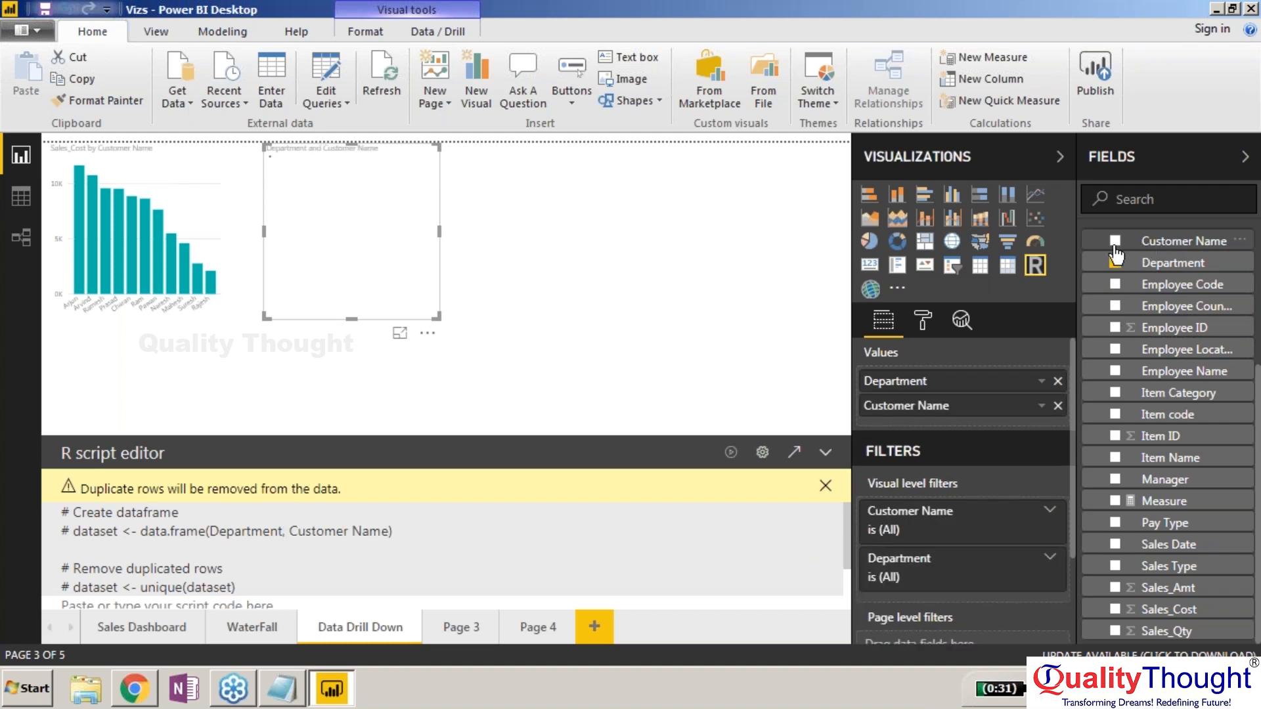
{"action": "left_click", "coordinate": [1114, 588]}
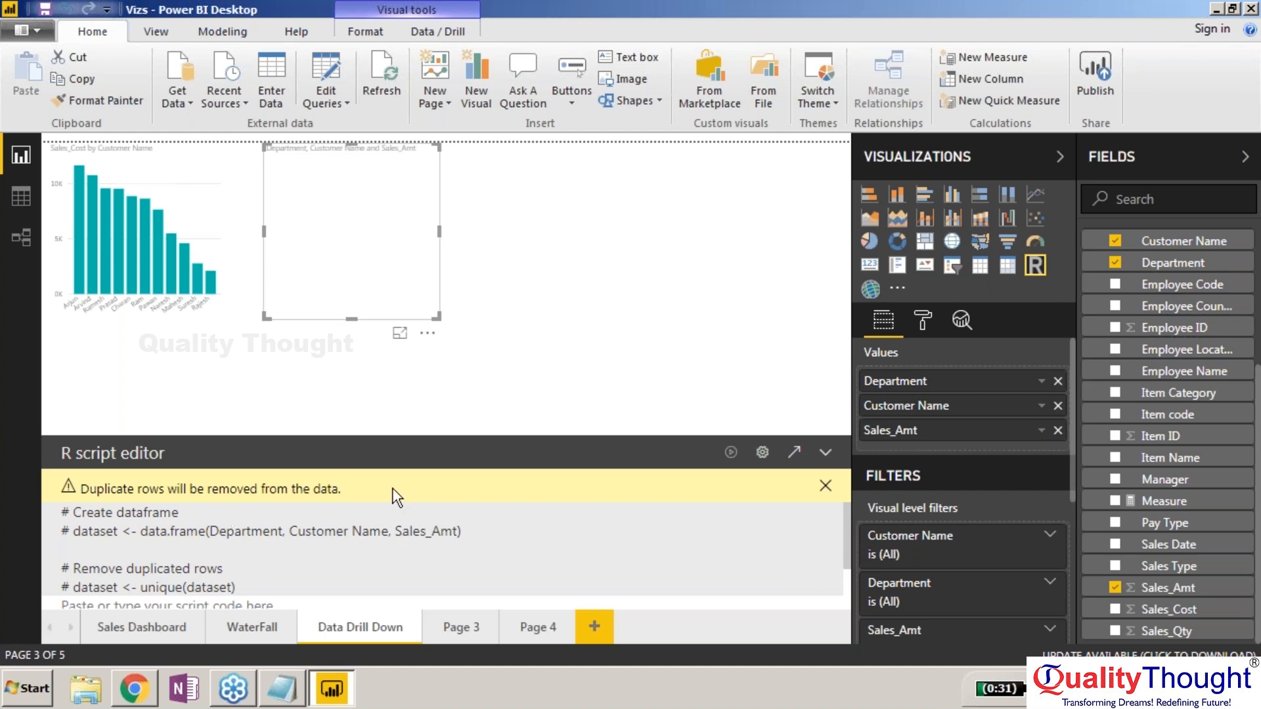
{"action": "left_click", "coordinate": [824, 486]}
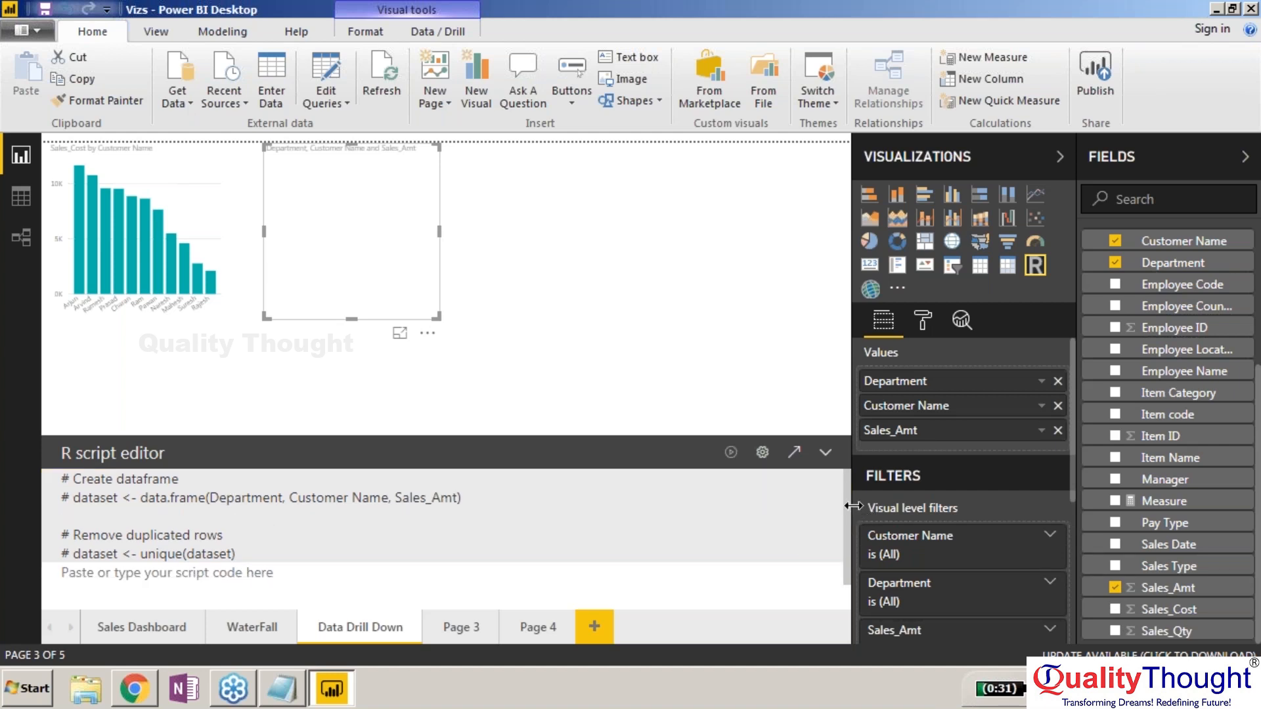
Define a colors vector in the R script with red, yellow, green, orange, blue, pink and cyan.
{"action": "left_click_drag", "start_coordinate": [849, 504], "coordinate": [841, 468]}
{"action": "type", "text": "colors"}
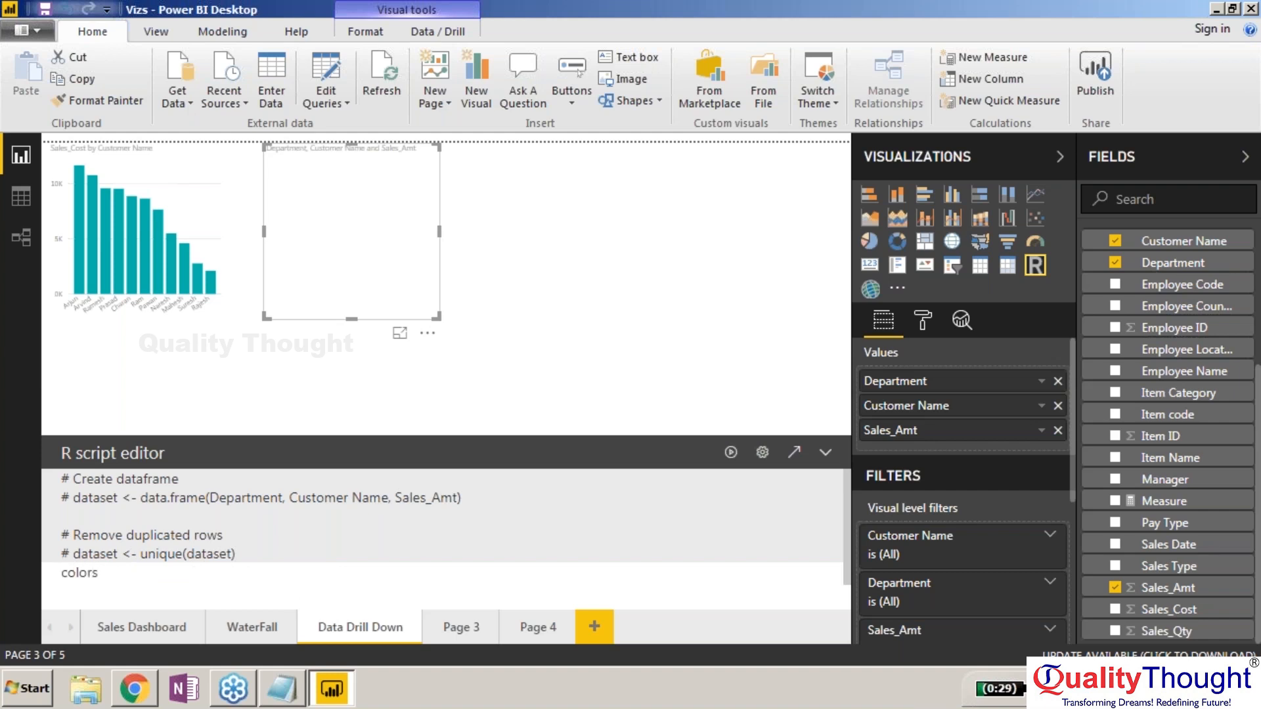
{"action": "type", "text": "=c(\"red\",\"yellow\",\"gre"}
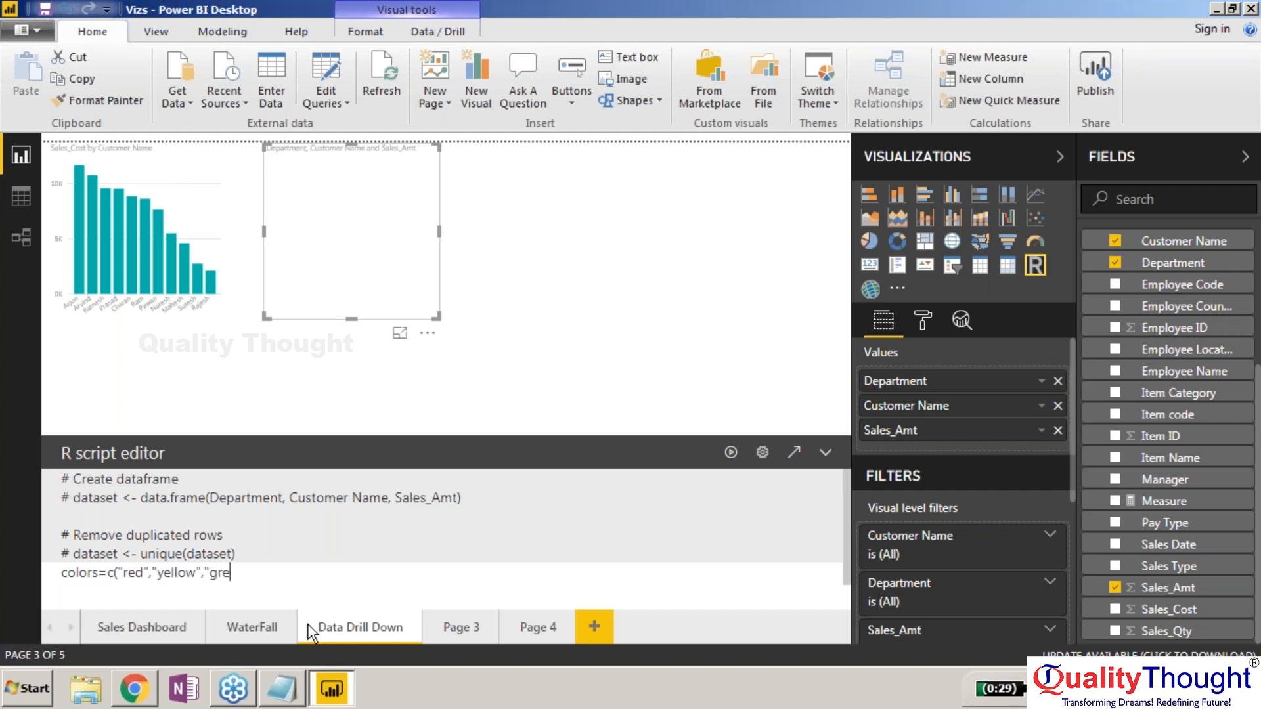
{"action": "type", "text": "en\","}
{"action": "type", "text": "orange\""}
{"action": "left_click", "coordinate": [260, 571]}
{"action": "type", "text": "\""}
{"action": "left_click", "coordinate": [315, 572]}
{"action": "type", "text": ","}
{"action": "type", "text": "\"blue\""}
{"action": "type", "text": ",pin"}
{"action": "key", "text": "BackSpace"}
{"action": "key", "text": "BackSpace"}
{"action": "key", "text": "BackSpace"}
{"action": "type", "text": "\",\""}
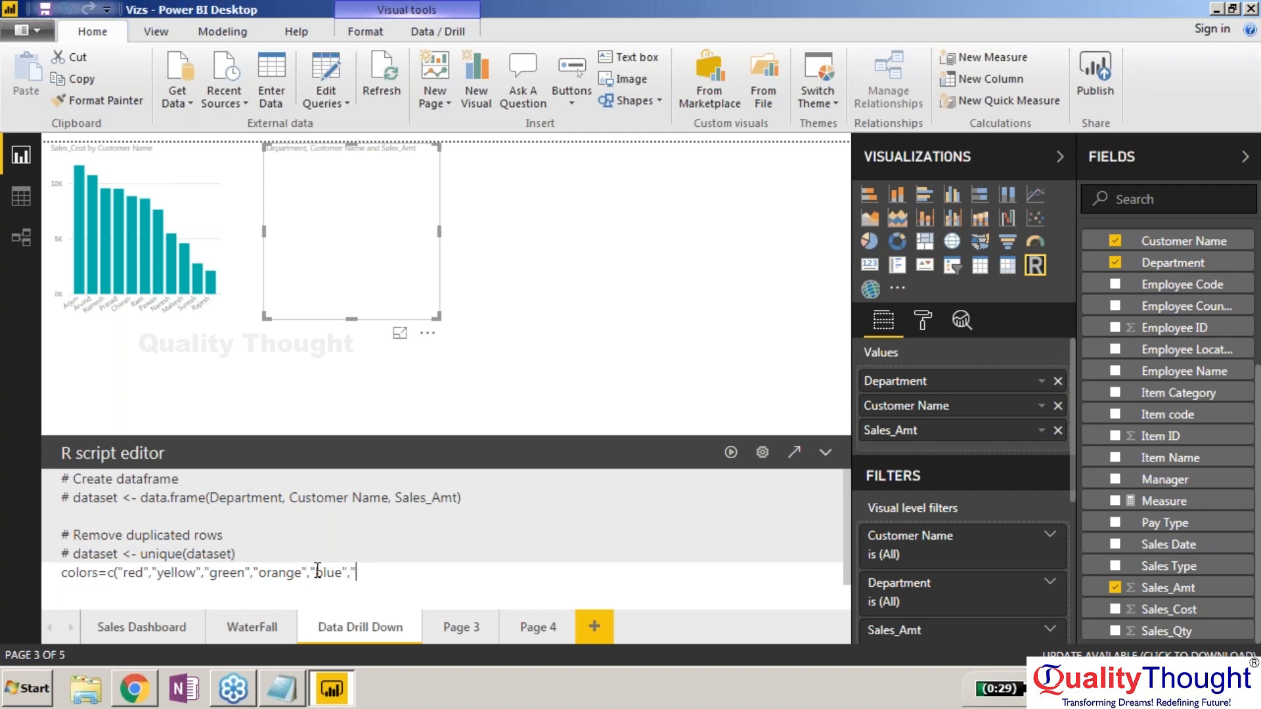
{"action": "type", "text": "pink"}
{"action": "key", "text": "Right"}
{"action": "type", "text": ",\"cyan"}
{"action": "left_click", "coordinate": [462, 579]}
{"action": "type", "text": ")"}
{"action": "key", "text": "Return"}
Add the script line hist(dataset$Sales_Amt, col=colors) below the colors vector and run the script.
{"action": "type", "text": "hi"}
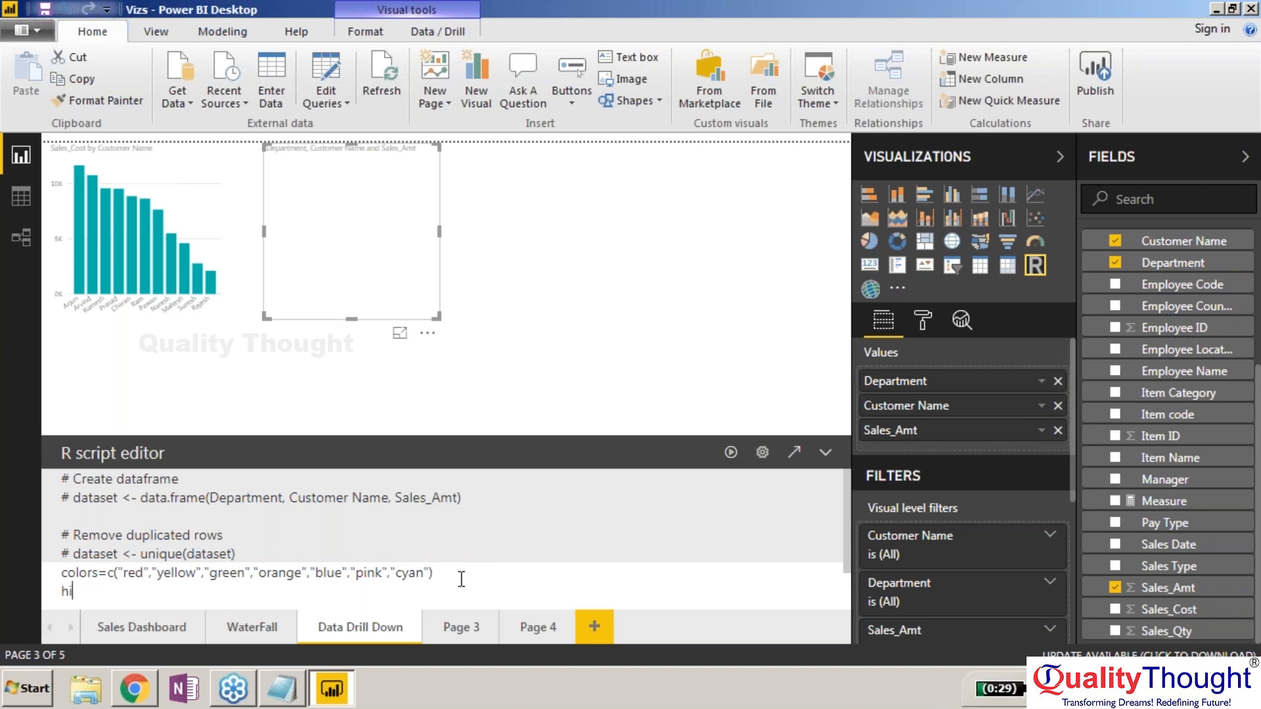
{"action": "type", "text": "st(dataset$sales"}
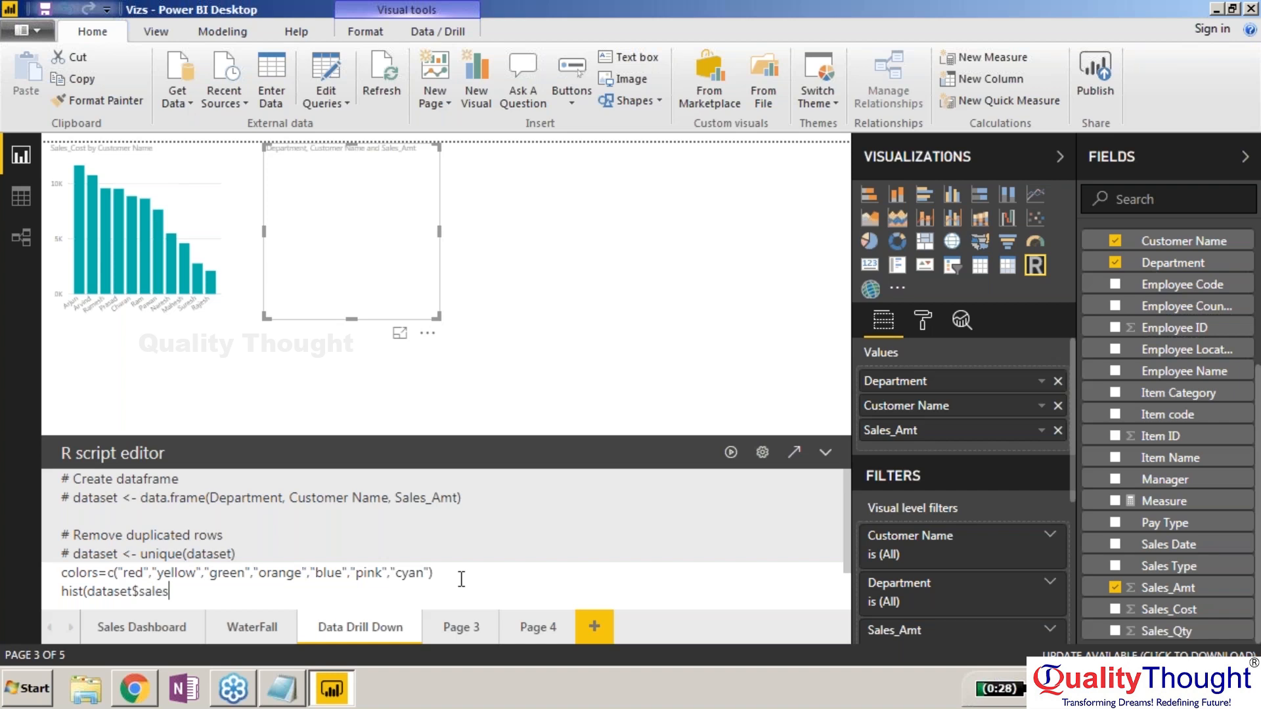
{"action": "type", "text": "_amt"}
{"action": "left_click", "coordinate": [140, 591]}
{"action": "key", "text": "BackSpace"}
{"action": "type", "text": "S"}
{"action": "left_click", "coordinate": [185, 591]}
{"action": "key", "text": "BackSpace"}
{"action": "type", "text": "A"}
{"action": "left_click", "coordinate": [221, 592]}
{"action": "type", "text": ", col=colors)"}
{"action": "left_click", "coordinate": [732, 460]}
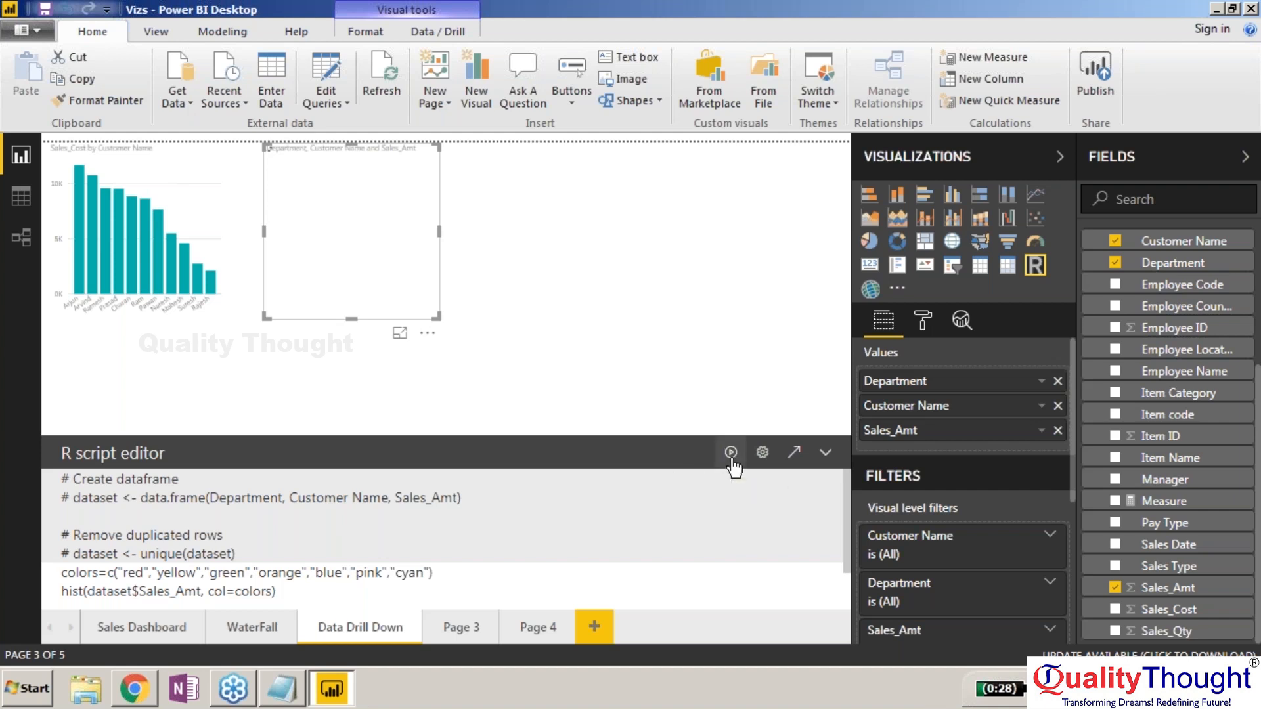
Show the R histogram in focus mode and collapse the script editor to see the whole plot.
{"action": "left_click", "coordinate": [403, 335]}
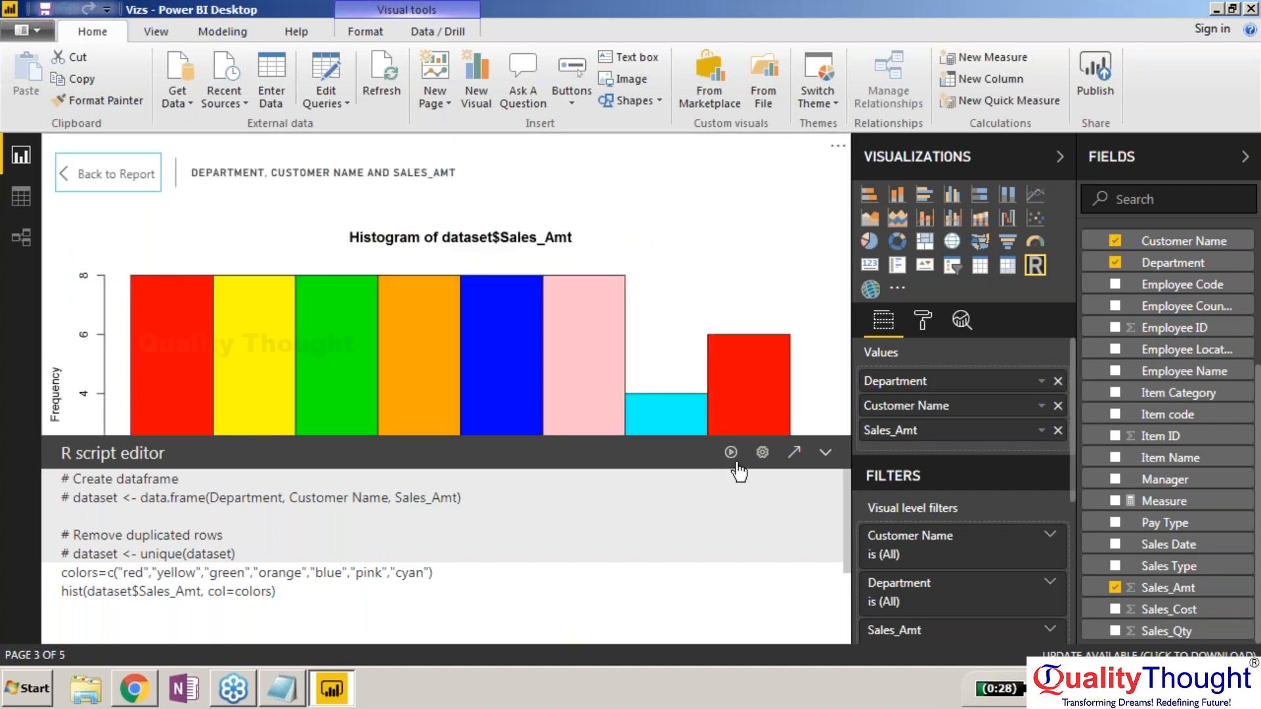
{"action": "left_click", "coordinate": [826, 452]}
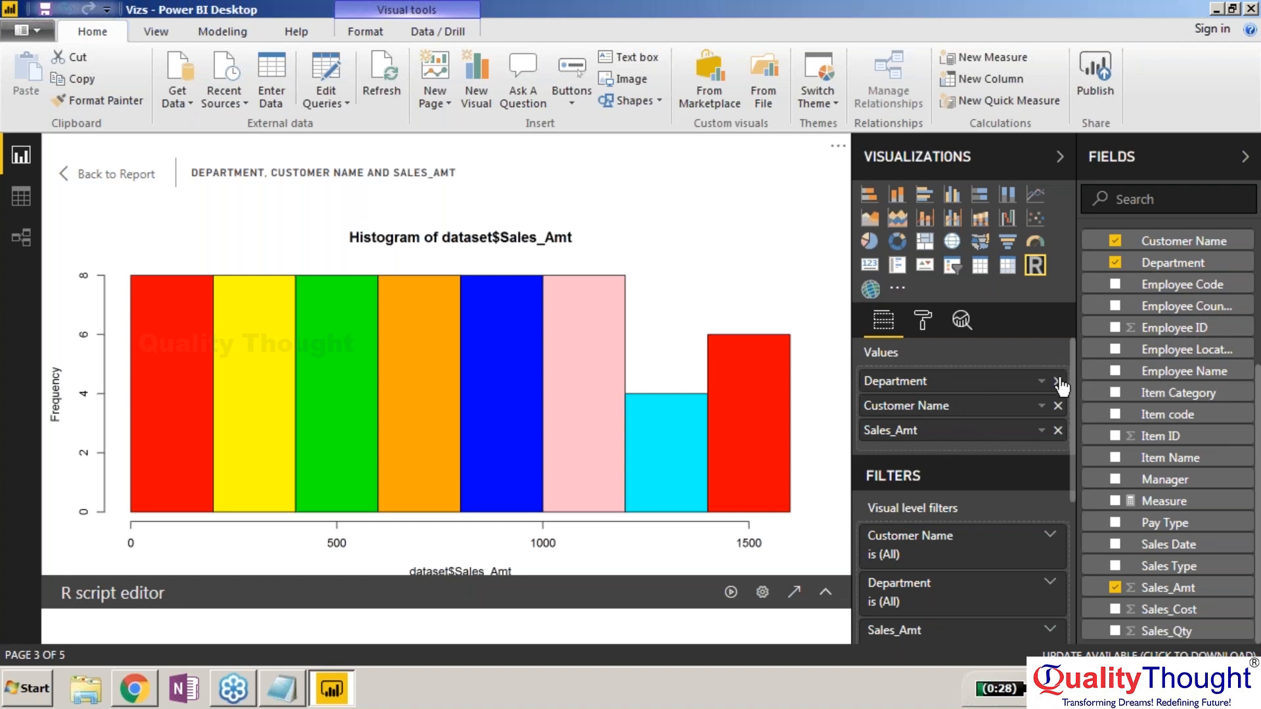
Replace Customer Name and Department in the R visual's values with Pay Type, placed above Sales_Amt.
{"action": "left_click", "coordinate": [1057, 406]}
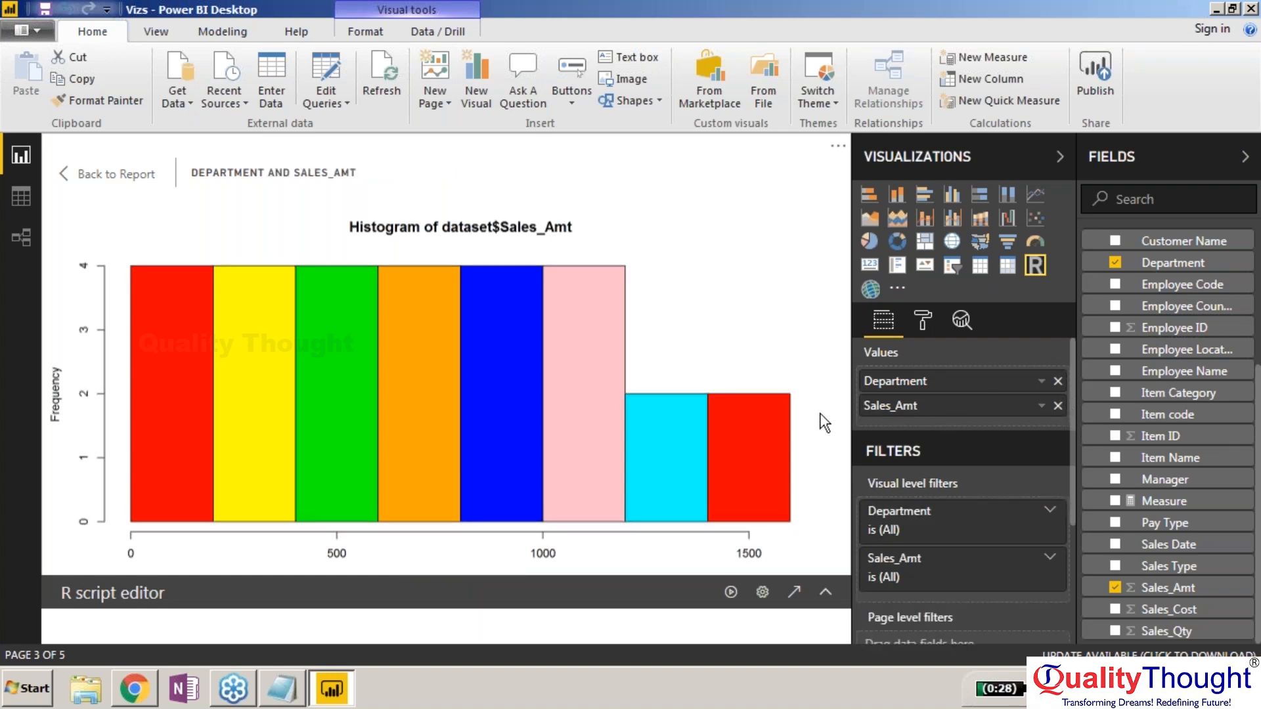
{"action": "left_click", "coordinate": [1058, 381]}
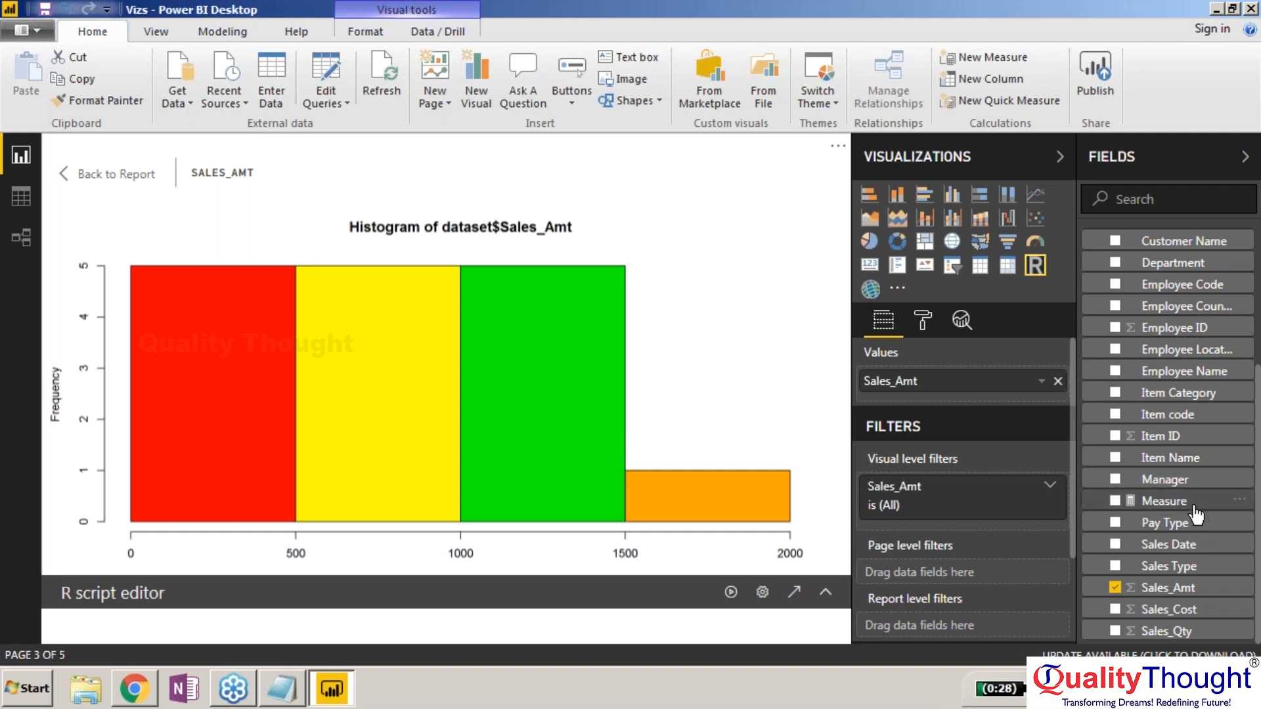
{"action": "left_click_drag", "start_coordinate": [1185, 523], "coordinate": [971, 386]}
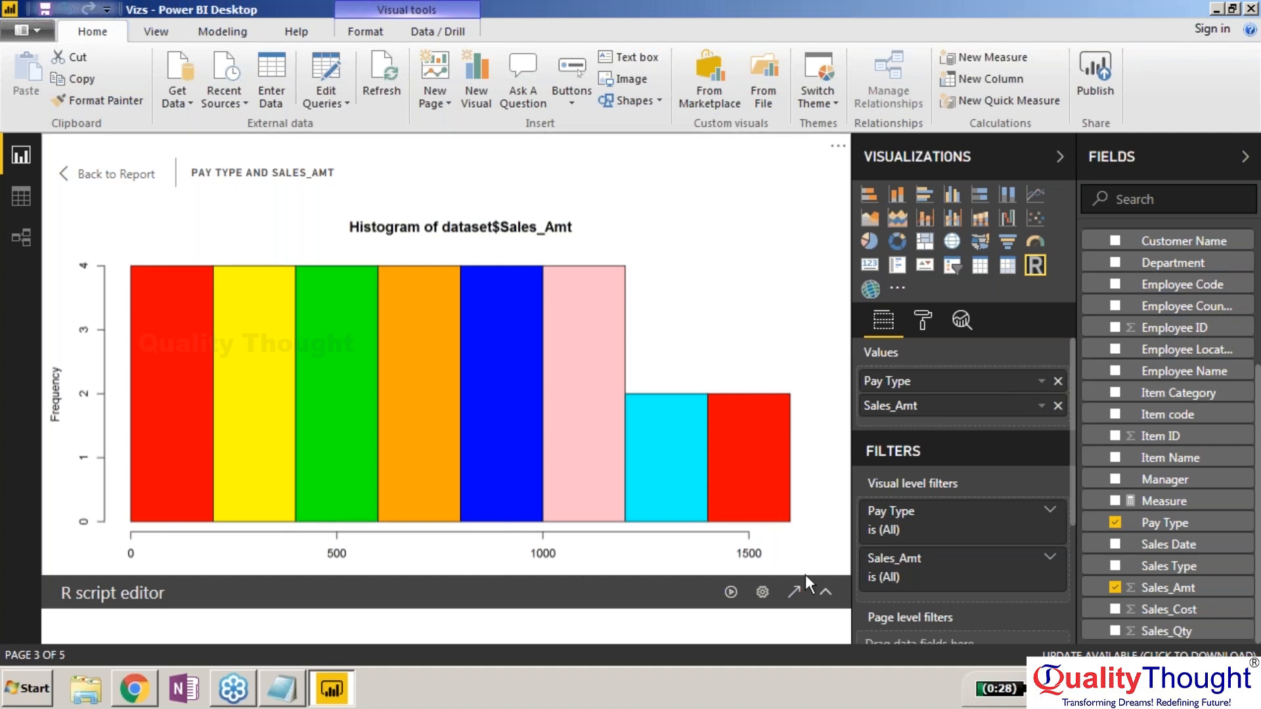
Review the R script with the changed fields and return from the histogram's focus mode to the report page.
{"action": "left_click", "coordinate": [827, 592]}
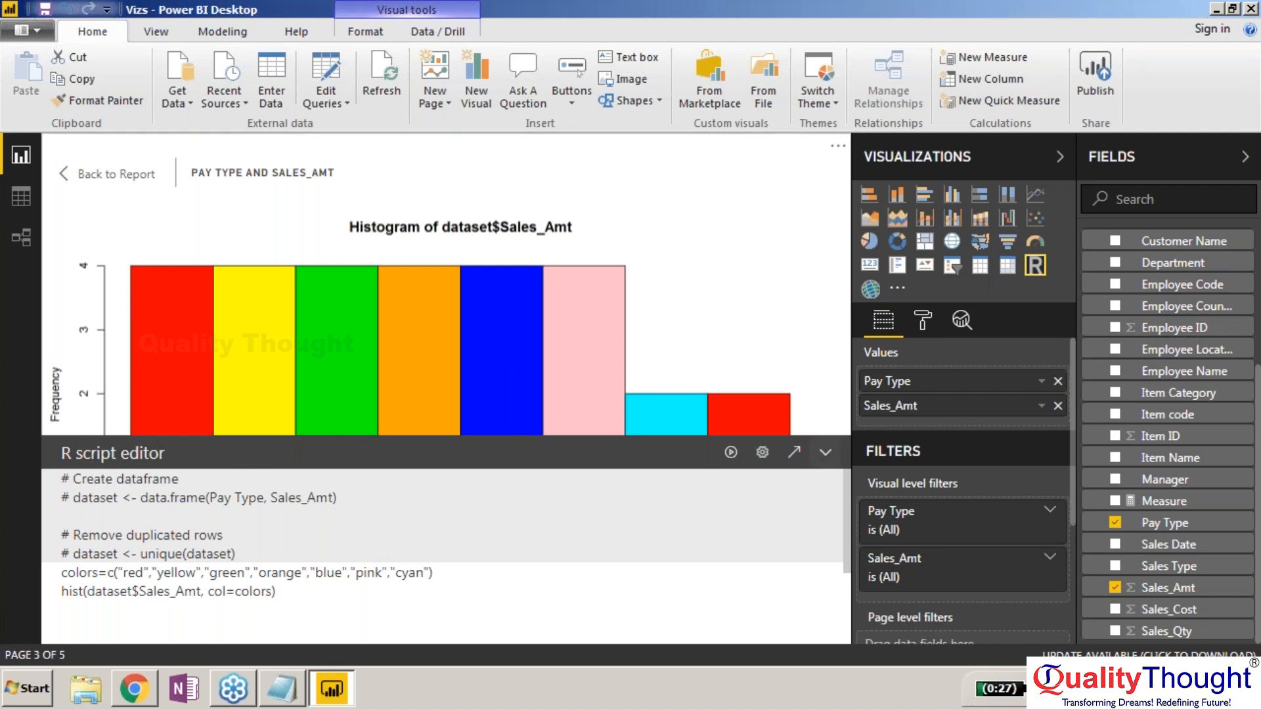
{"action": "left_click", "coordinate": [825, 452]}
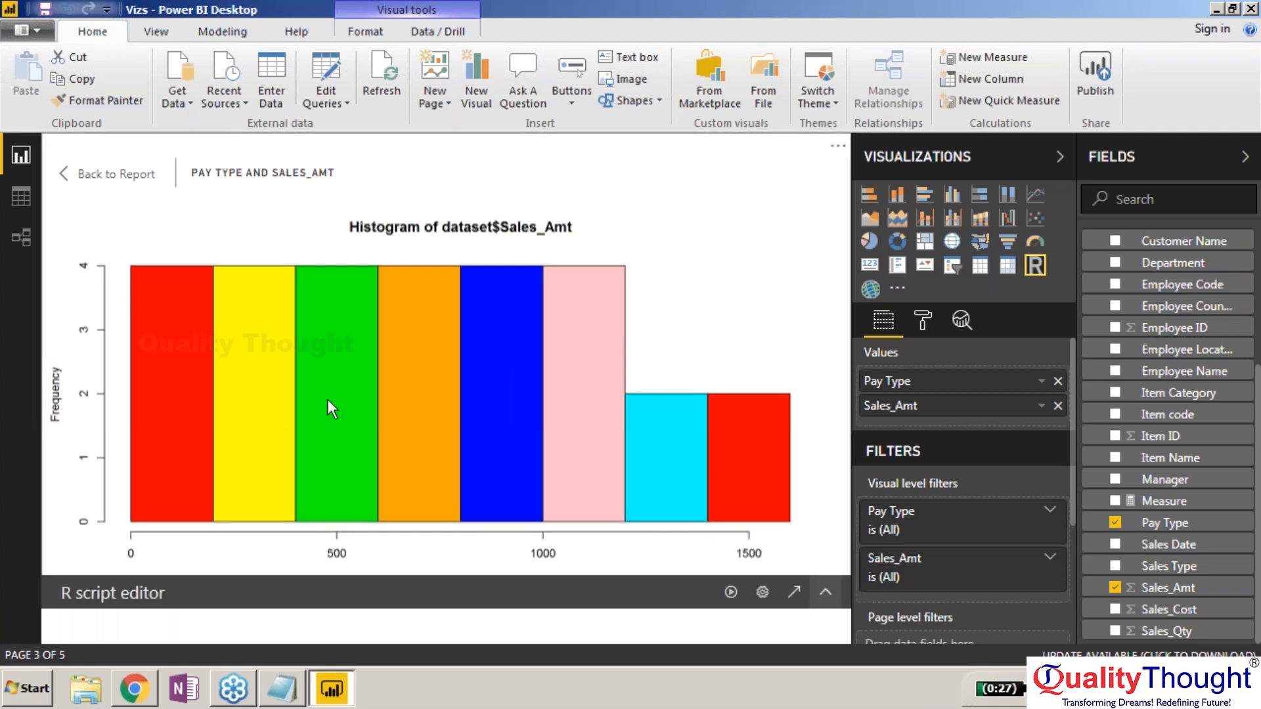
{"action": "left_click", "coordinate": [63, 173]}
{"action": "left_click", "coordinate": [594, 436]}
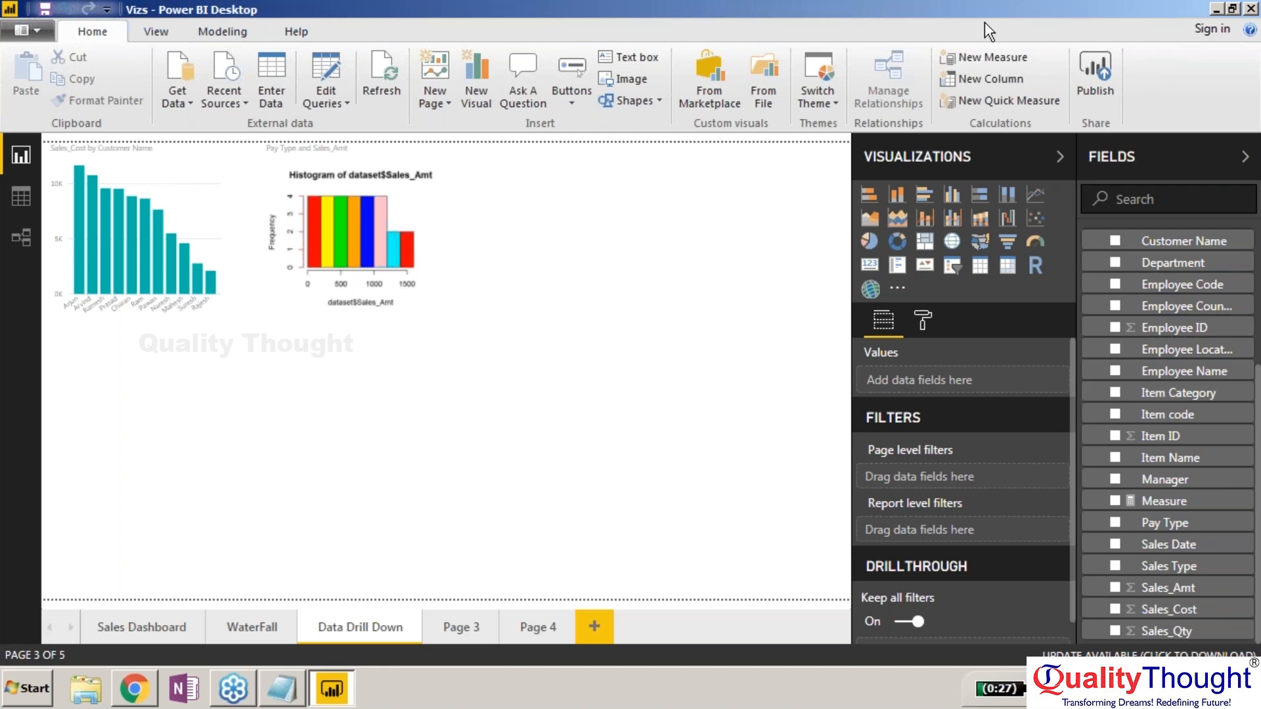
{"action": "left_click", "coordinate": [1234, 64]}
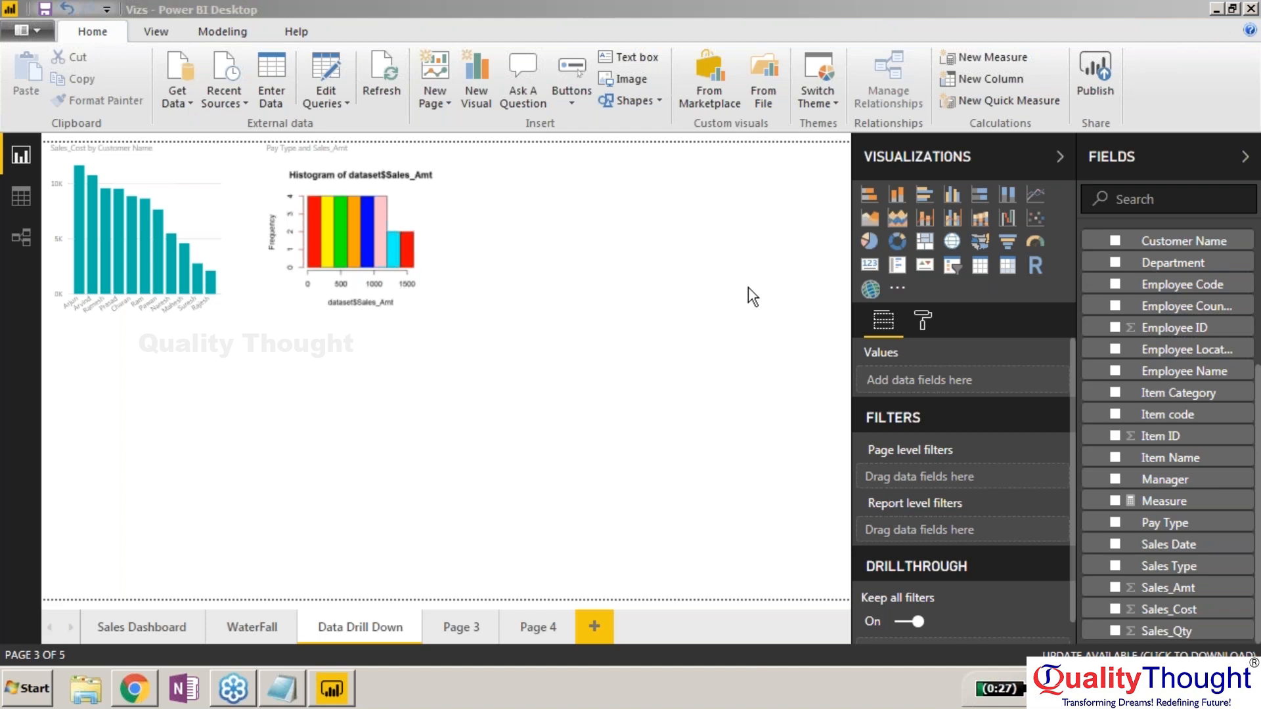
{"action": "left_click", "coordinate": [926, 10]}
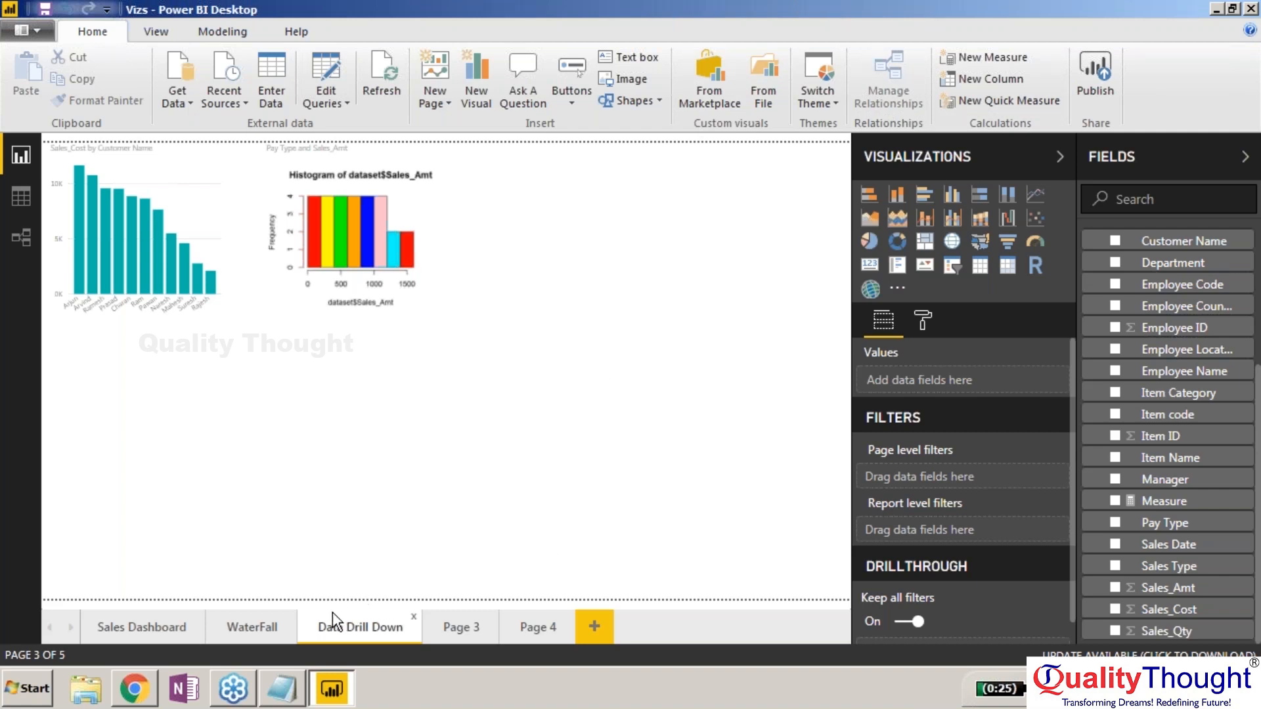
Go through the WaterFall page to the Sales Dashboard page.
{"action": "left_click", "coordinate": [239, 630]}
{"action": "left_click", "coordinate": [158, 629]}
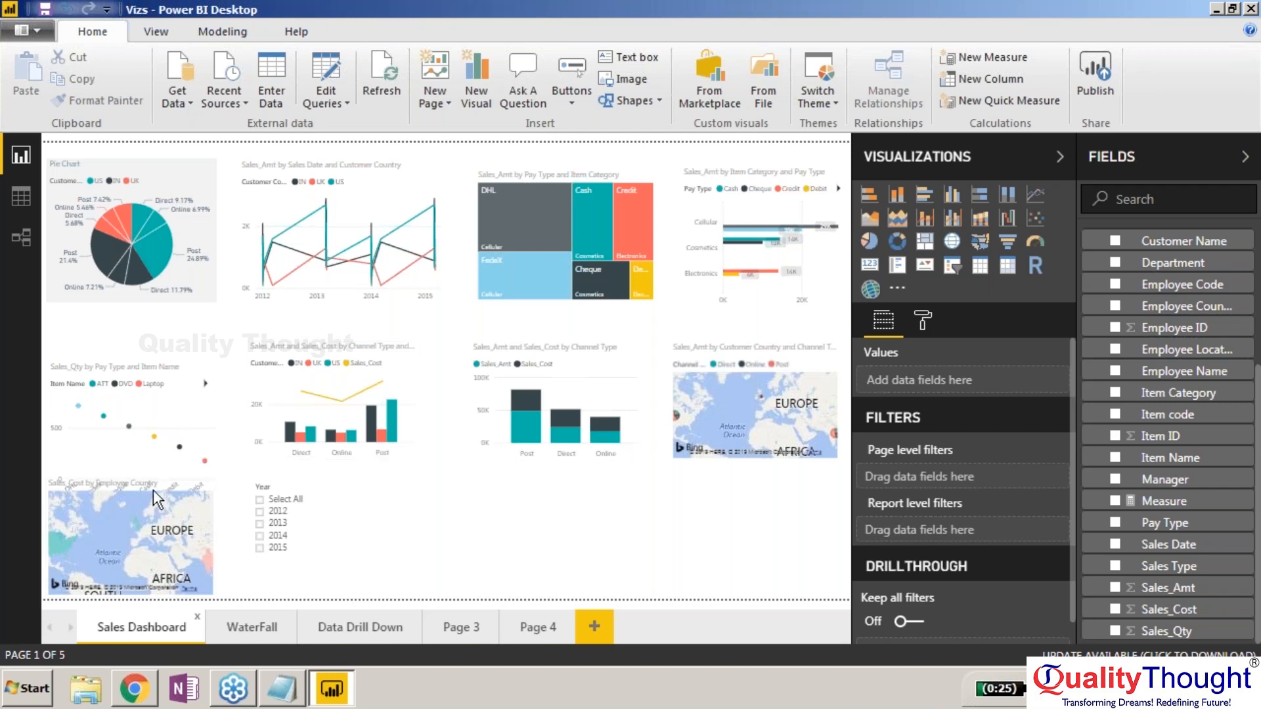
Examine the Sales_Amt histogram and its R script in focus mode on the Data Drill Down page, and return to the report.
{"action": "left_click_drag", "start_coordinate": [151, 510], "coordinate": [289, 629]}
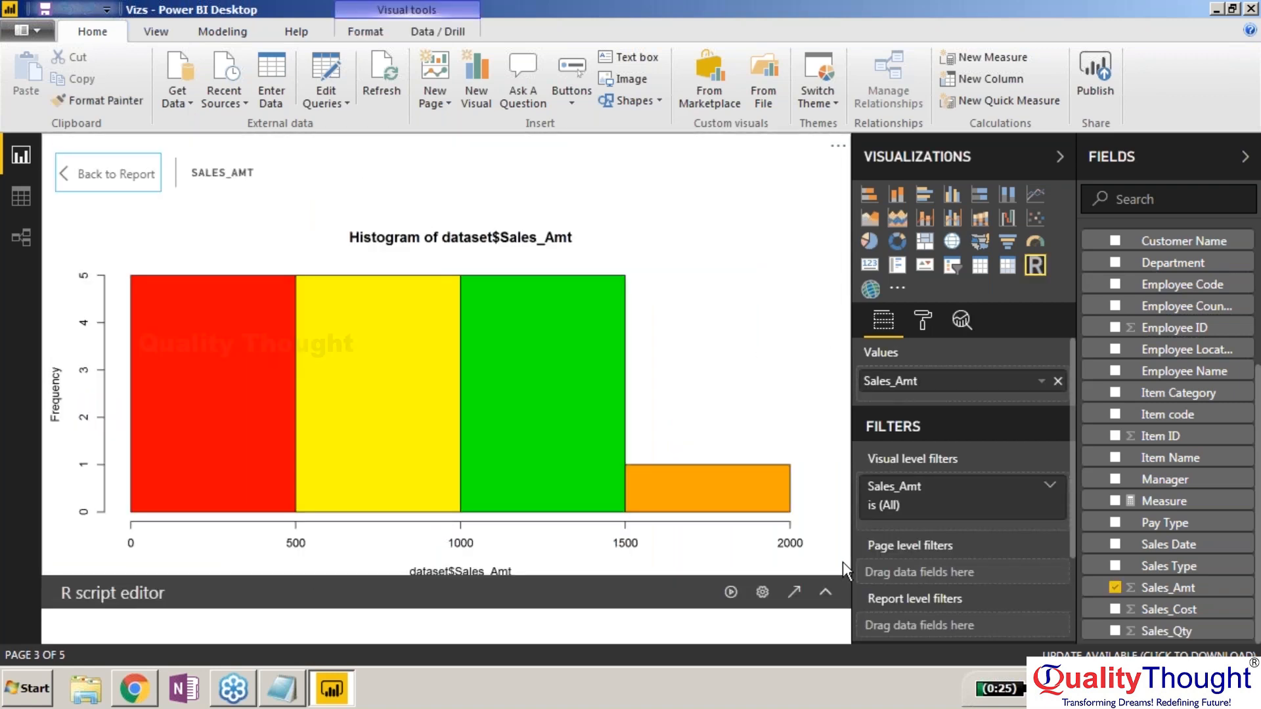
{"action": "left_click", "coordinate": [825, 592]}
{"action": "left_click", "coordinate": [825, 453]}
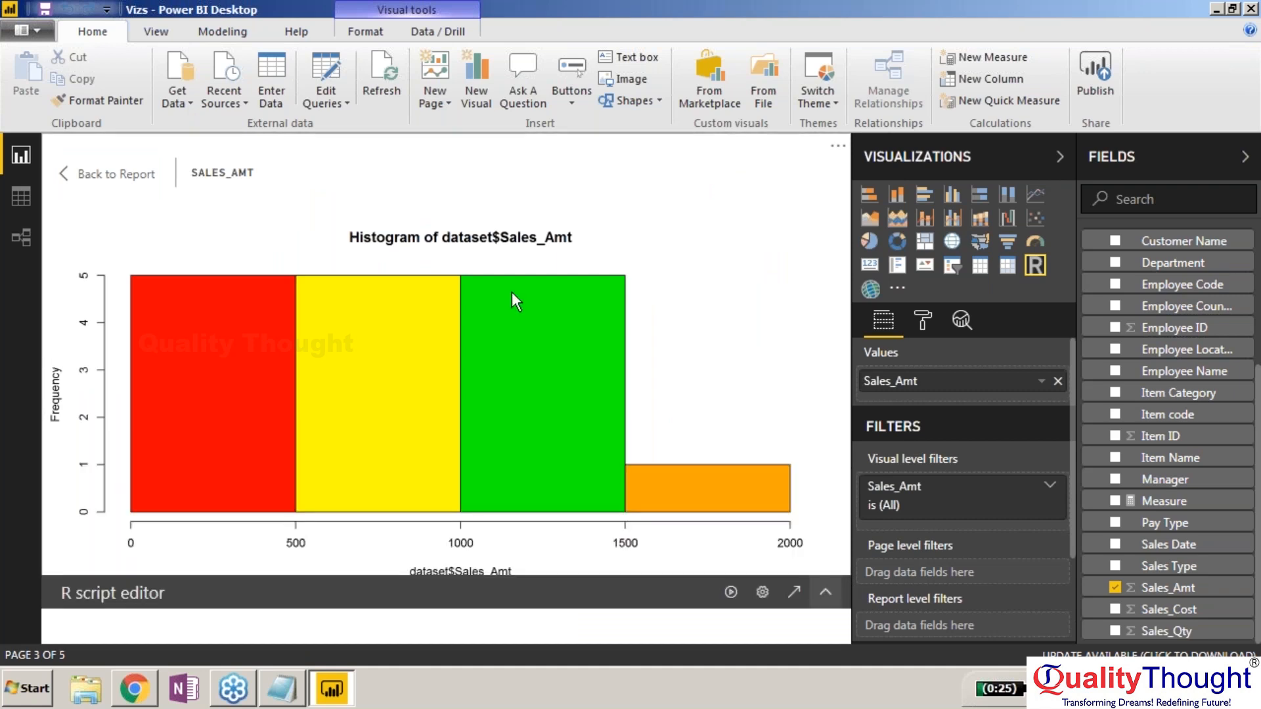
{"action": "left_click", "coordinate": [105, 174]}
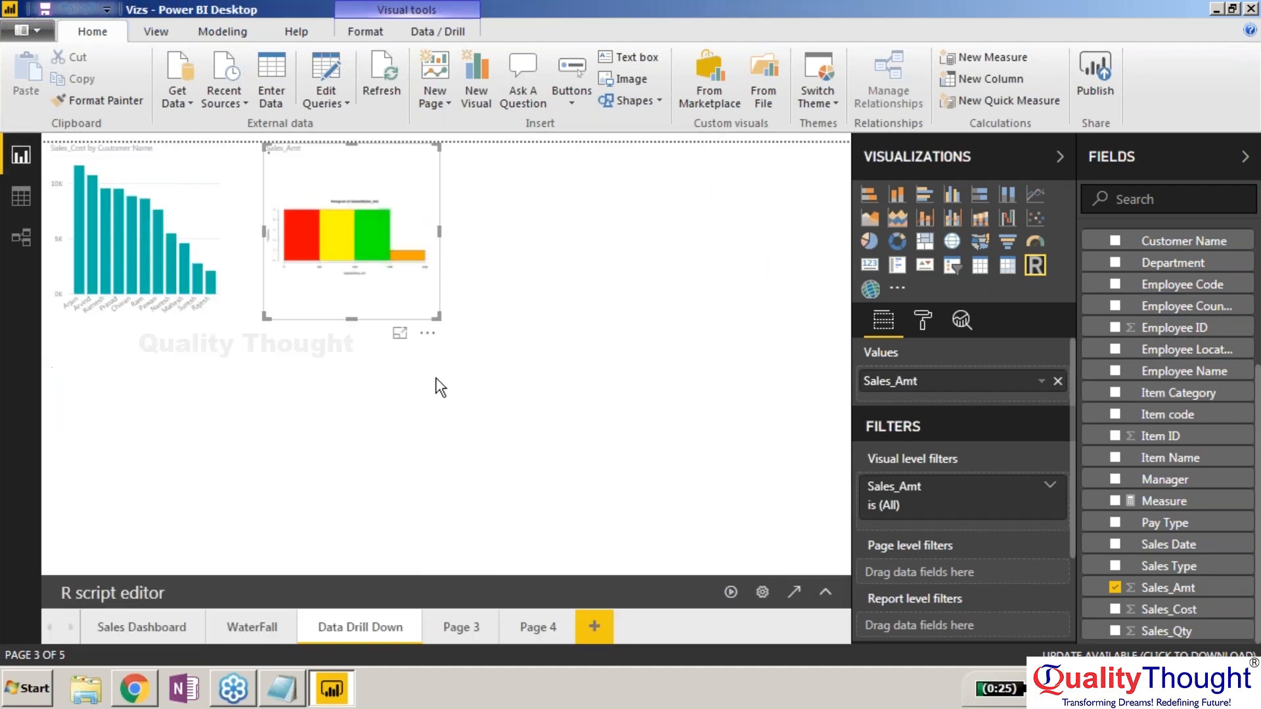
Deselect the R histogram and show the Sales Dashboard page with no visual selected.
{"action": "left_click", "coordinate": [648, 417]}
{"action": "left_click", "coordinate": [124, 627]}
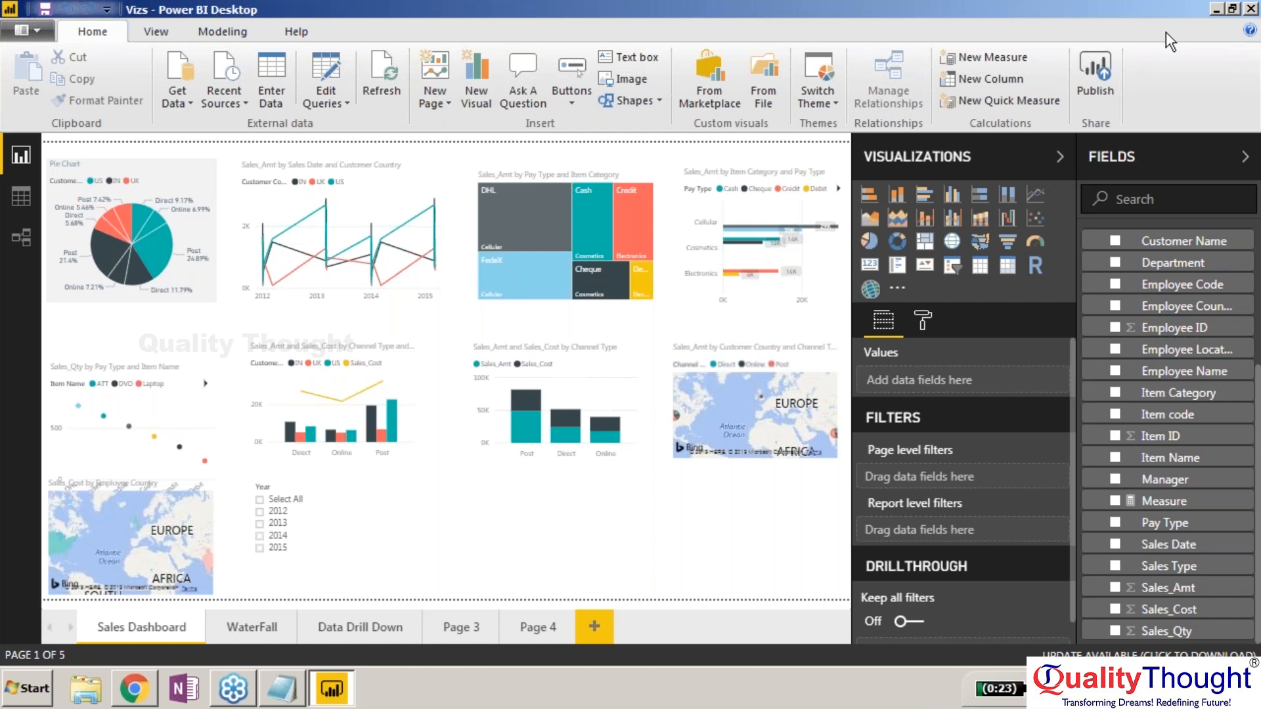
{"action": "left_click", "coordinate": [964, 40]}
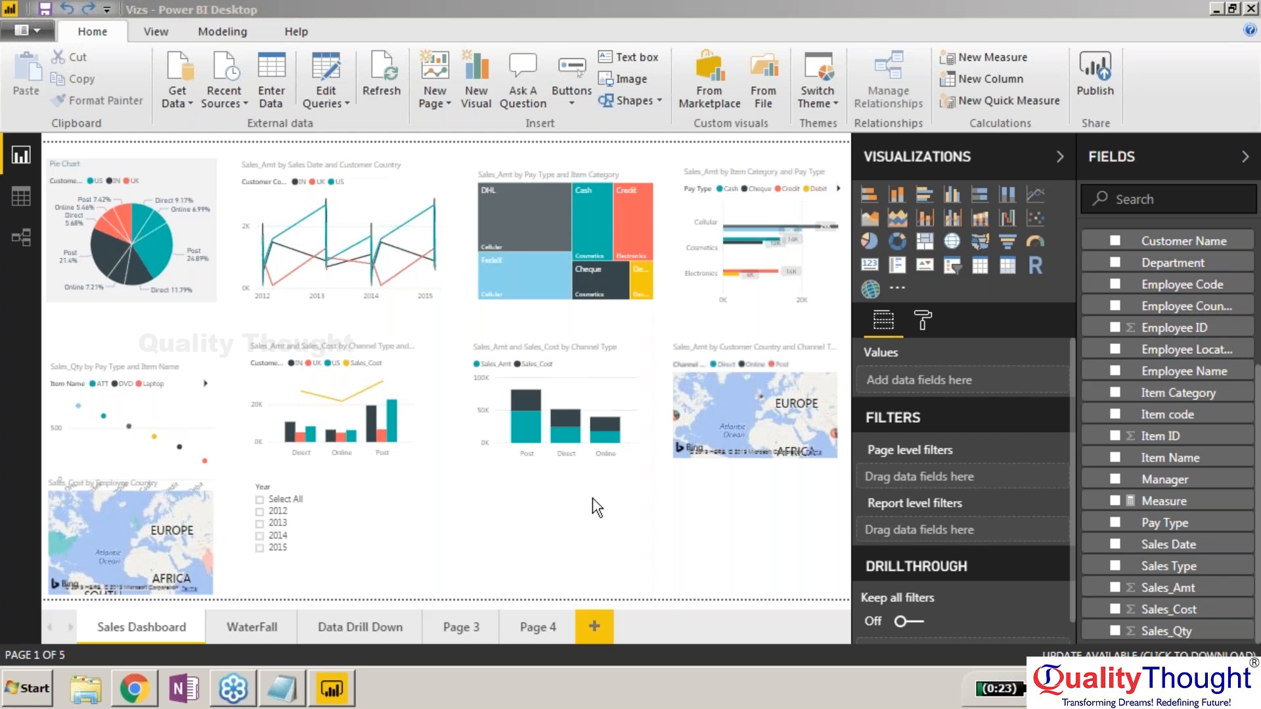
{"action": "left_click", "coordinate": [514, 535]}
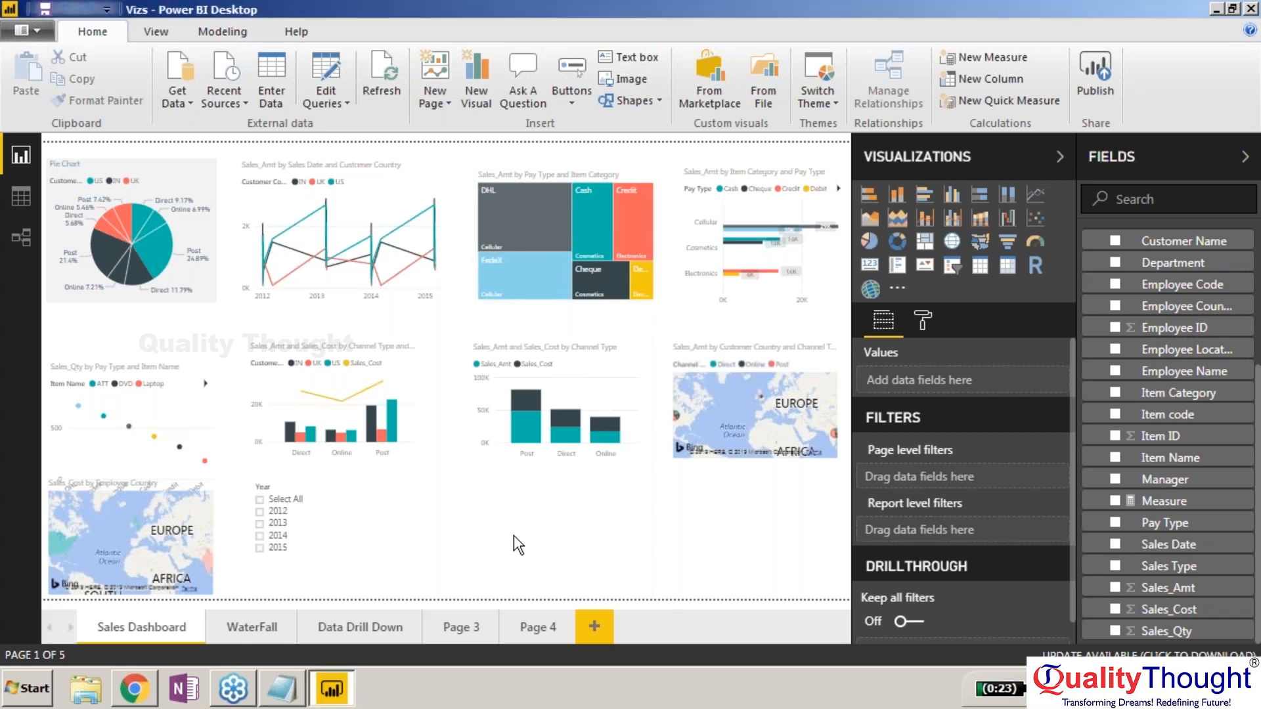